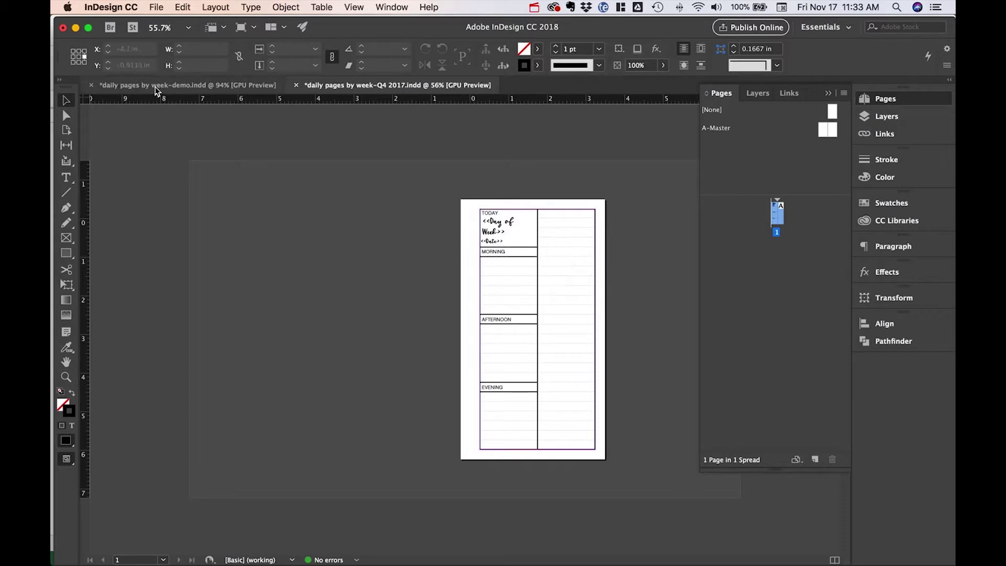
# Switch to the daily pages by week-demo document and review its page spreads, from the weekly title page through page 10
pyautogui.click(155, 88)
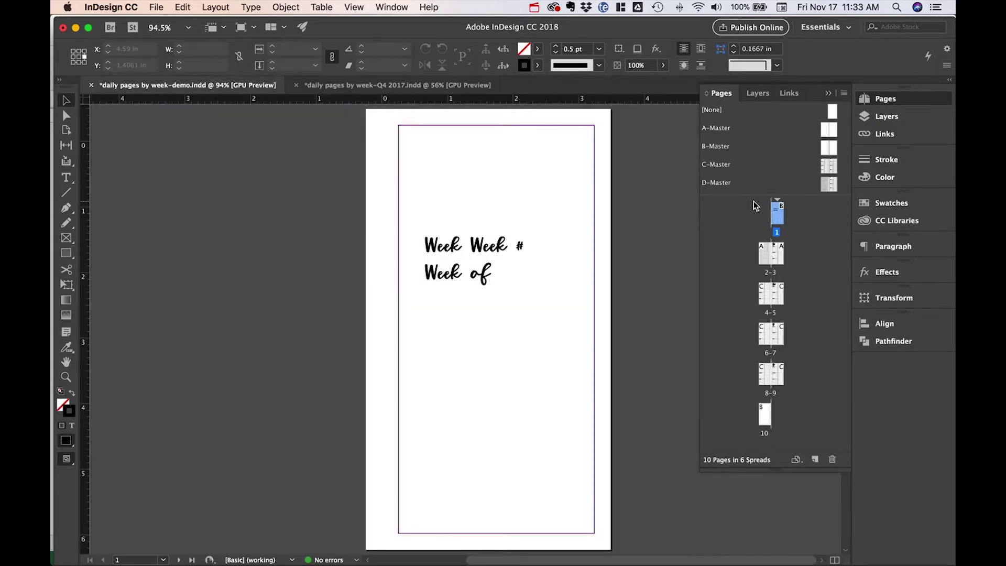
pyautogui.doubleClick(765, 262)
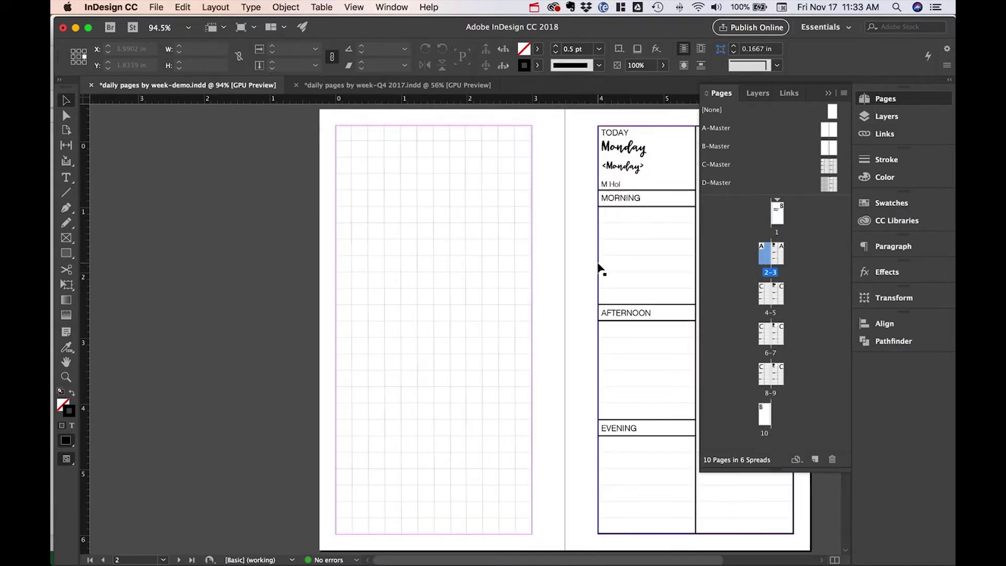
pyautogui.scroll(-5, 602, 269)
pyautogui.scroll(6, 597, 268)
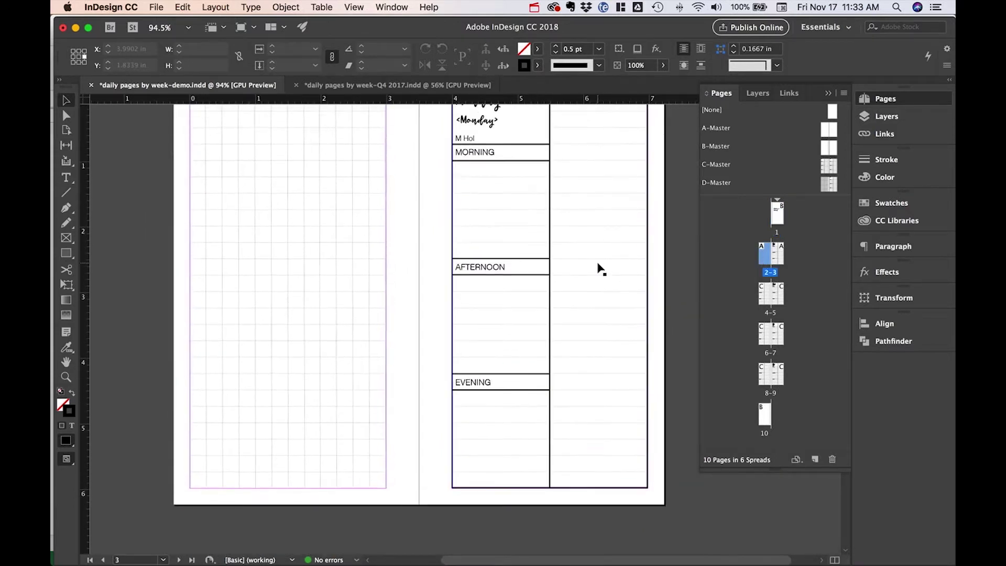
pyautogui.doubleClick(763, 300)
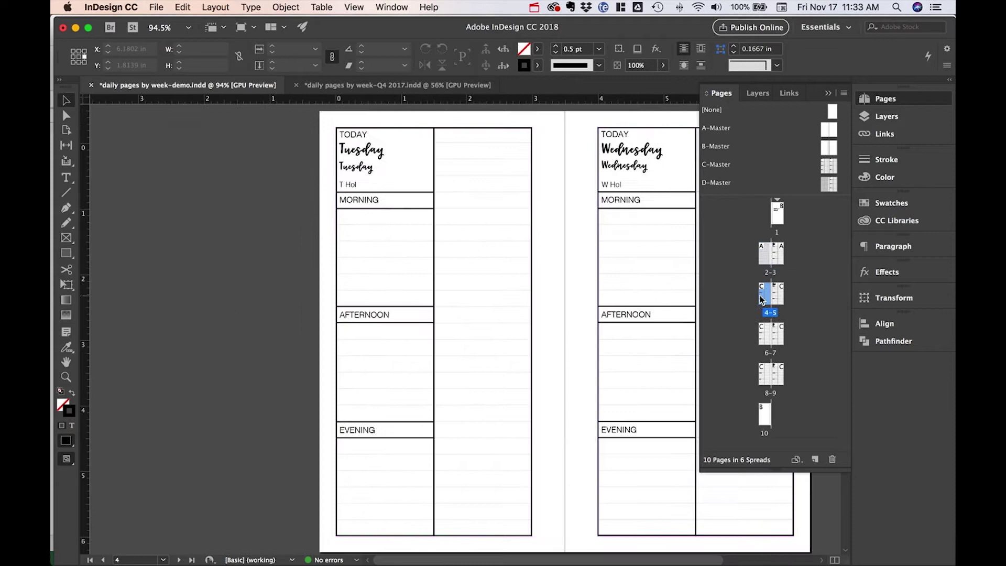
pyautogui.click(768, 336)
pyautogui.doubleClick(767, 335)
pyautogui.doubleClick(765, 374)
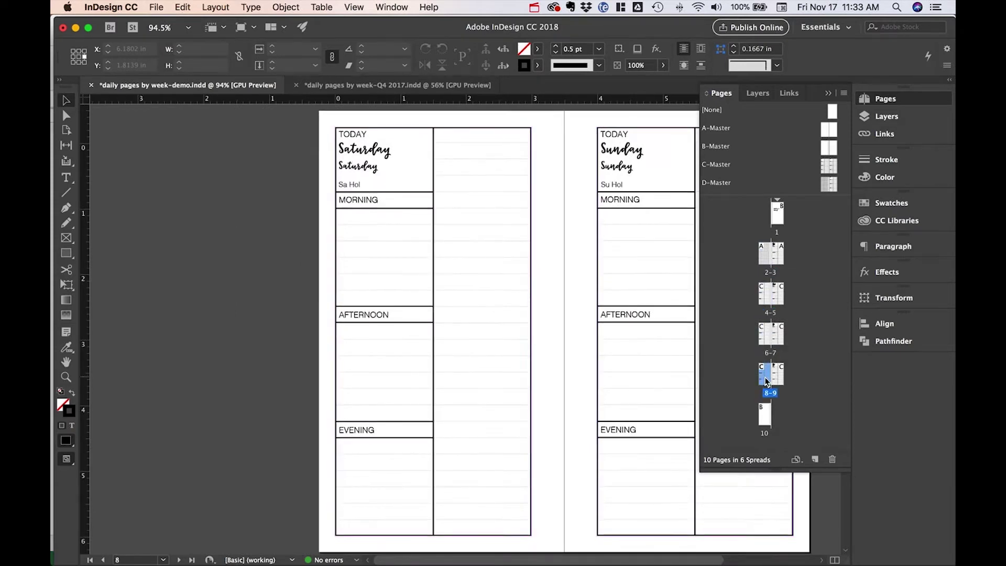
pyautogui.doubleClick(765, 417)
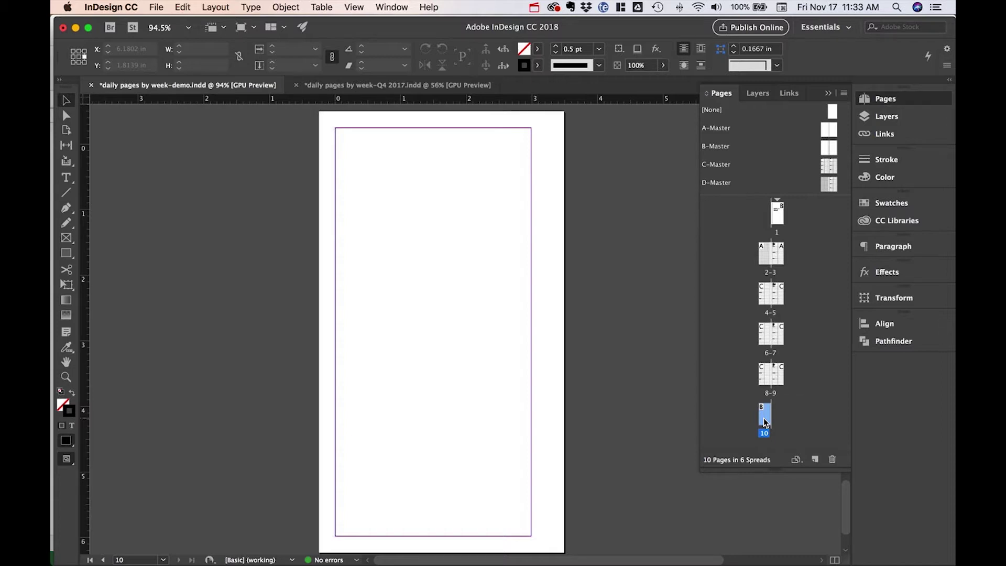
pyautogui.doubleClick(777, 218)
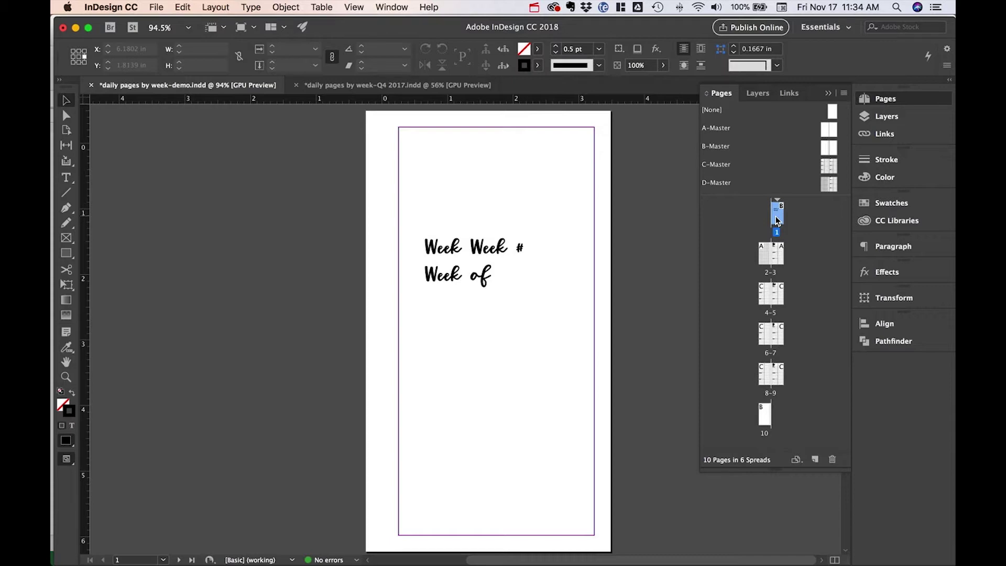
# Switch to Excel and examine the Date and Day of Week entries in the Planner Date Merge Q4 workbook
pyautogui.press('super+Tab')
pyautogui.press('super+Tab')
pyautogui.press('super+Tab')
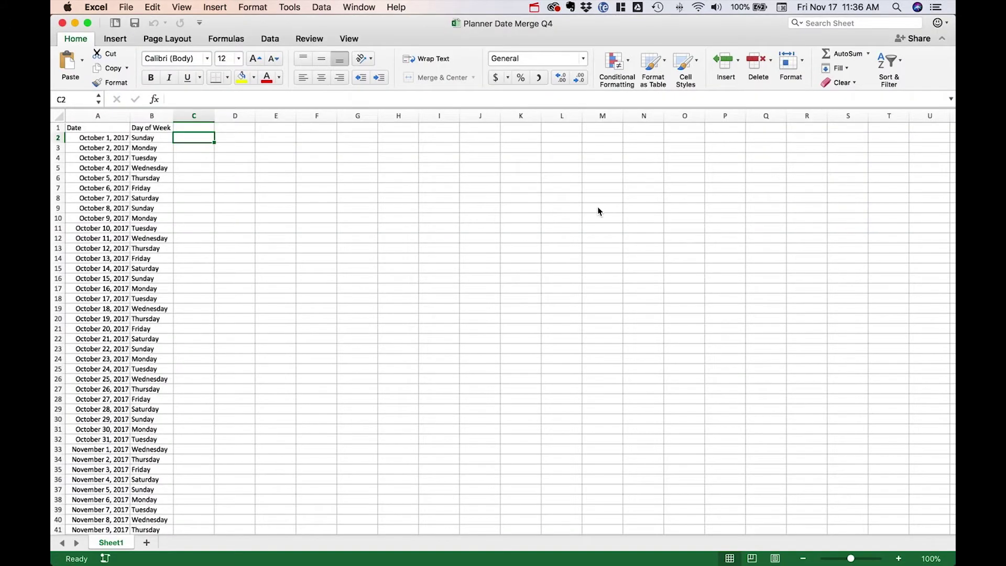
pyautogui.click(80, 138)
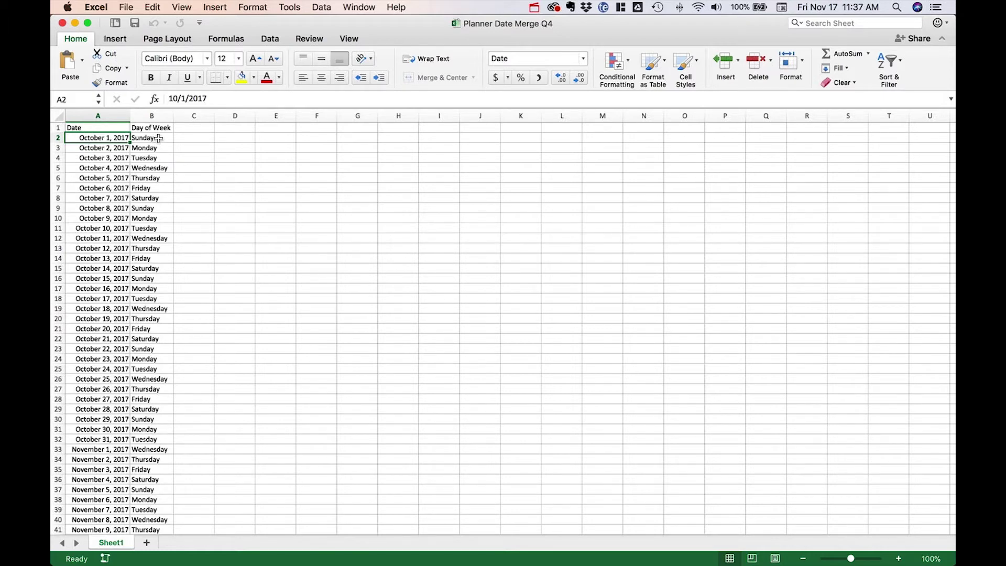
pyautogui.click(109, 148)
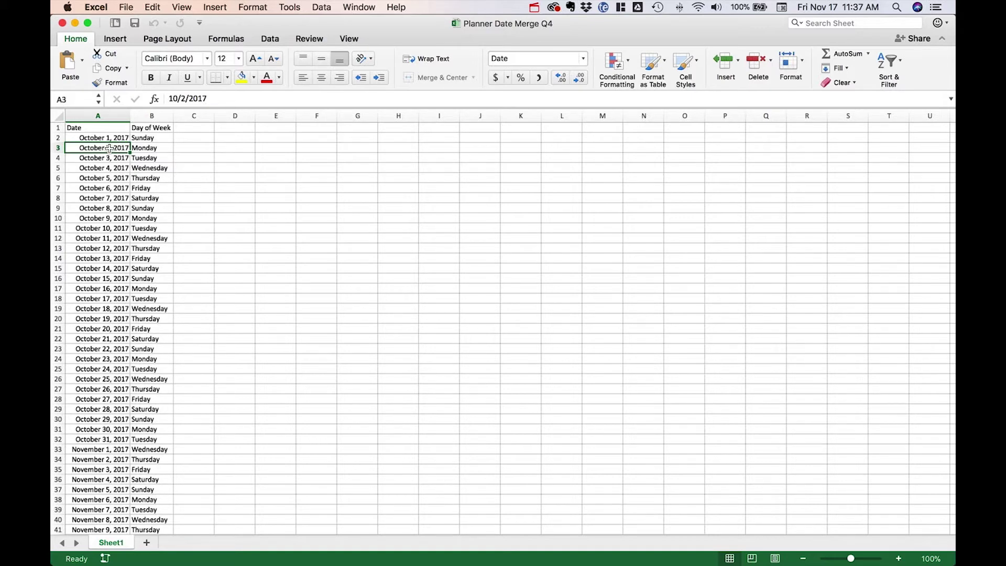
# Bring up the Planner Date Merge Q1 workbook and examine the first record's week, week number, Monday date and Monday holiday
pyautogui.click(360, 7)
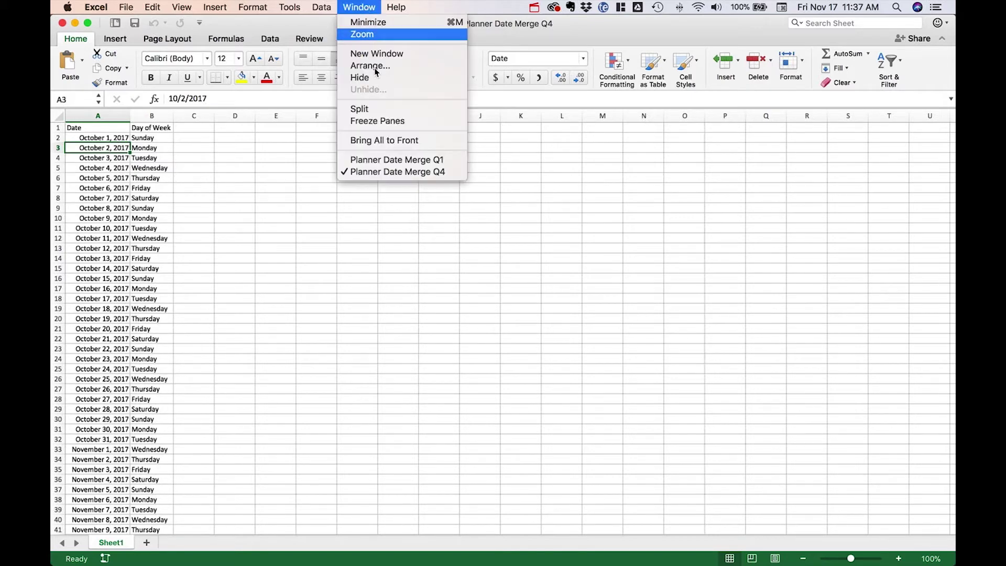
pyautogui.click(394, 160)
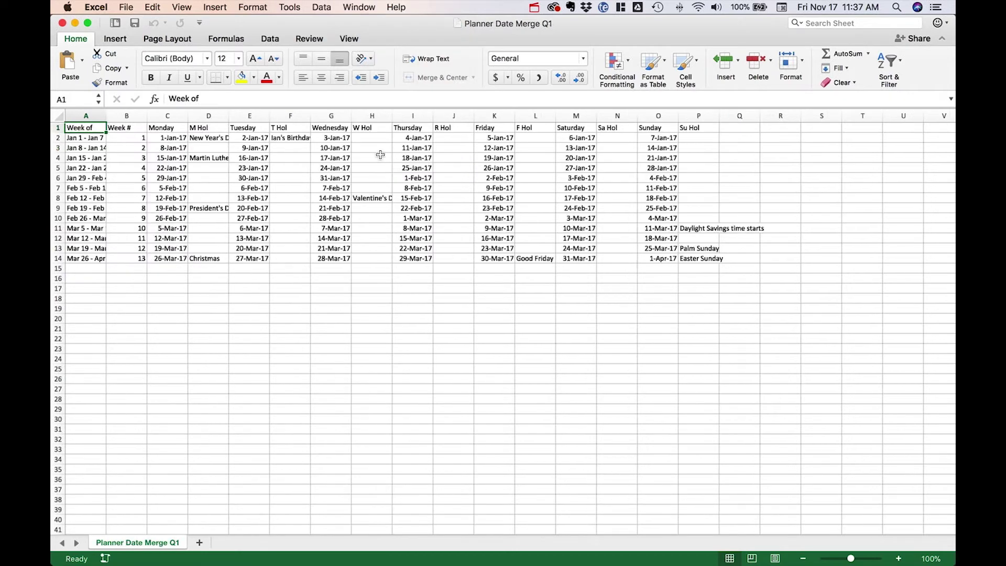
pyautogui.click(73, 138)
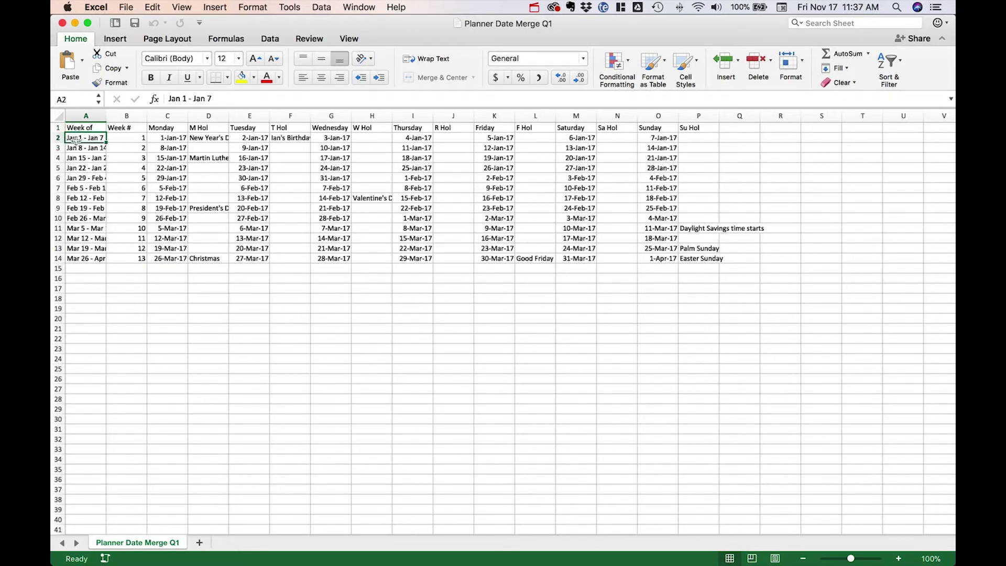
pyautogui.click(125, 140)
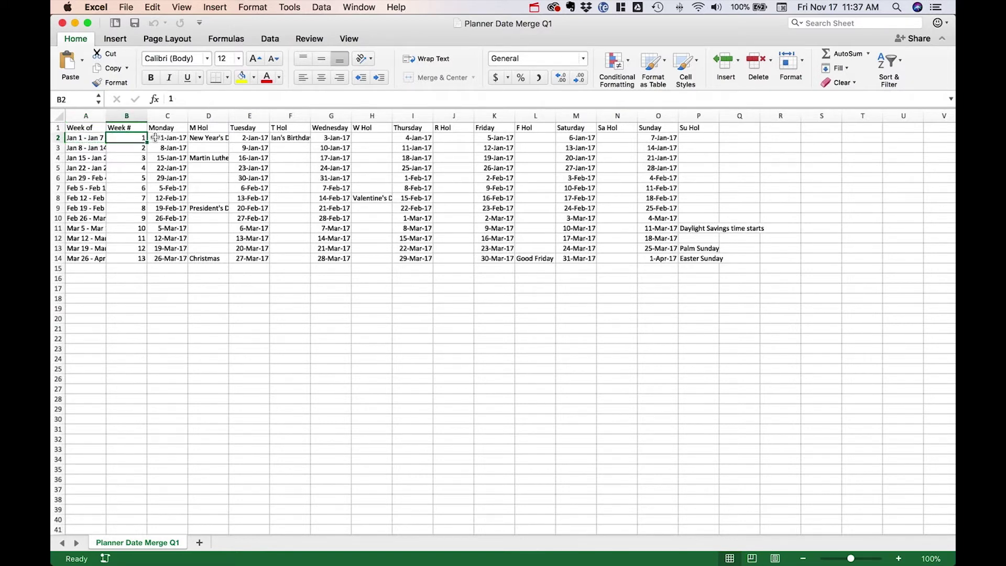
pyautogui.click(155, 137)
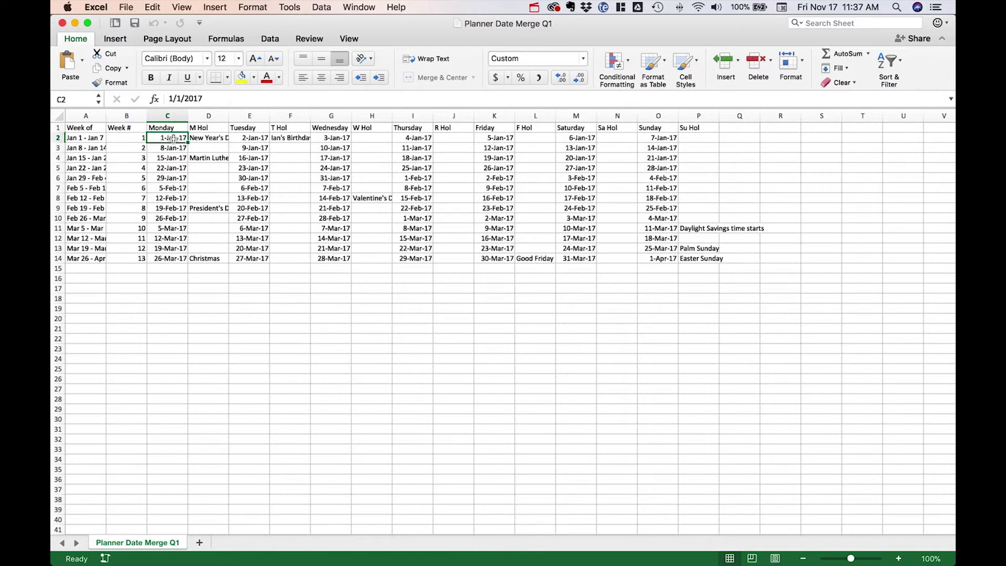
pyautogui.click(212, 140)
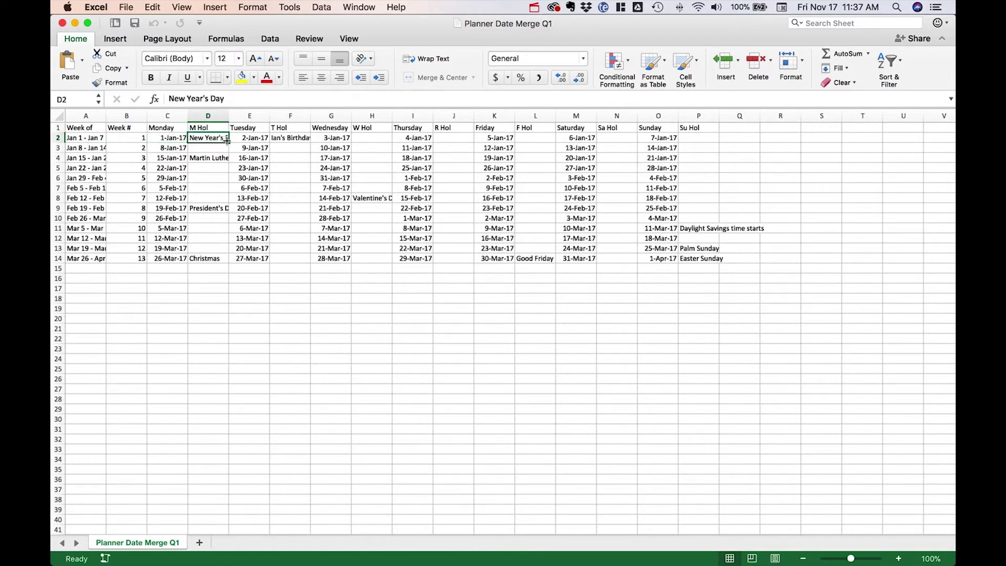
# Clear the first week's Tuesday holiday entry in cell F2 and check the row's Tuesday and Wednesday cells
pyautogui.click(283, 140)
pyautogui.press('Delete')
pyautogui.click(243, 140)
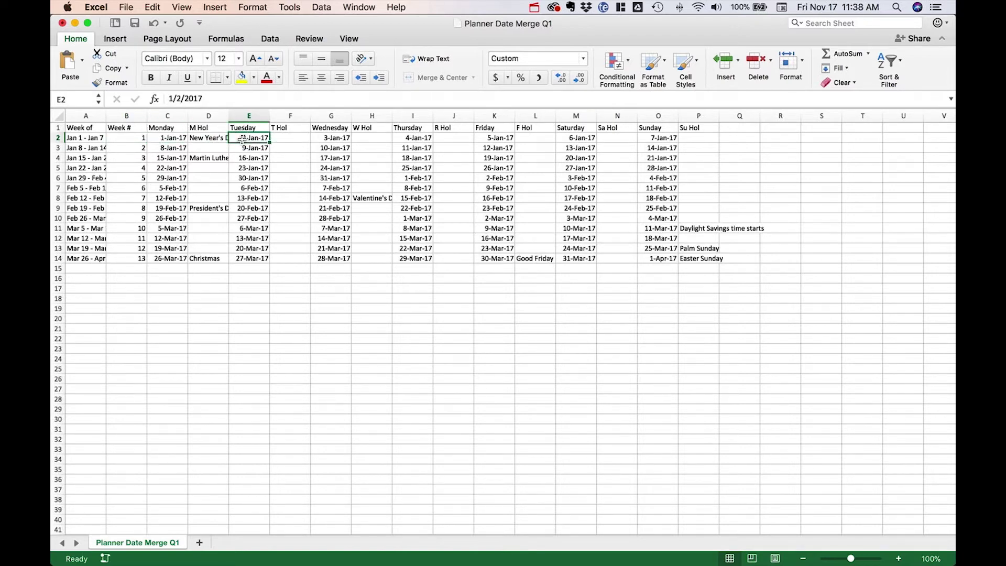
pyautogui.click(286, 139)
pyautogui.click(327, 139)
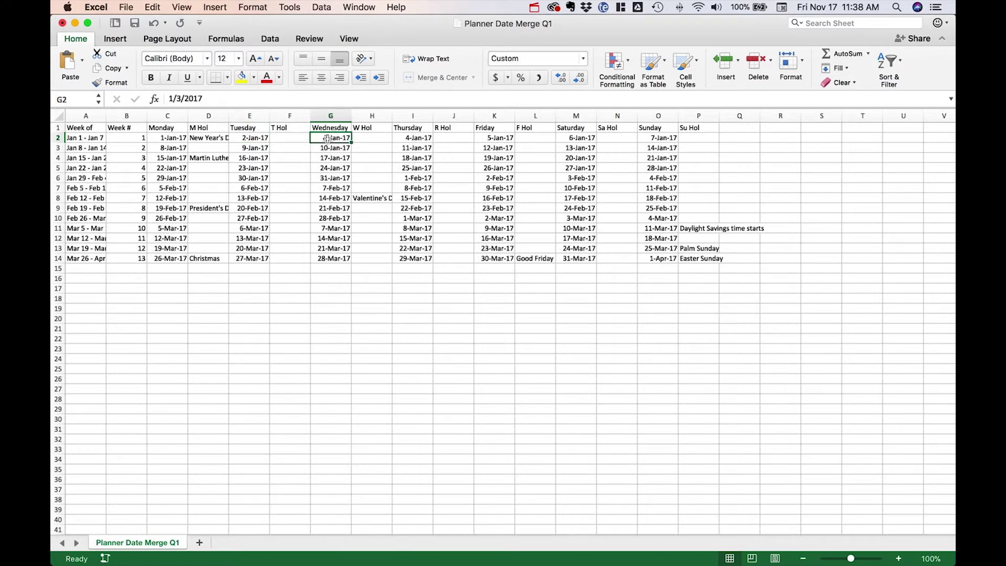
pyautogui.click(364, 139)
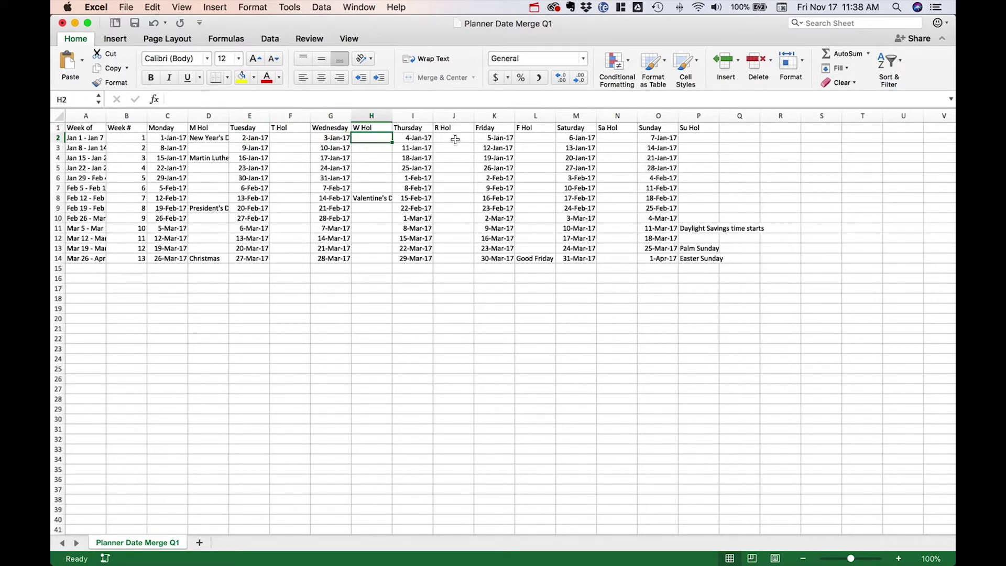
# Compare the one-day-per-row layout of Planner Date Merge Q4 with the one-week-per-row layout of Planner Date Merge Q1
pyautogui.click(359, 6)
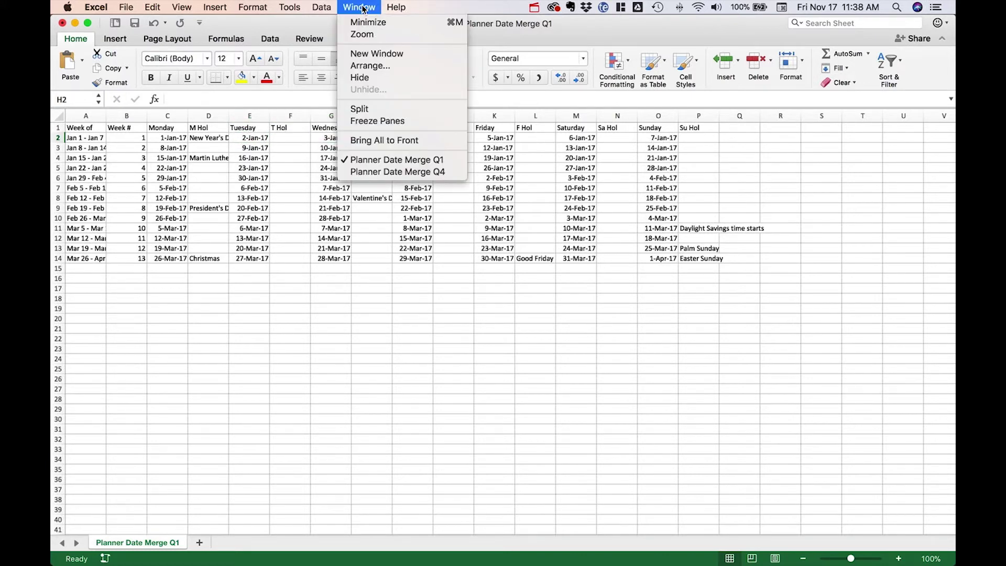
pyautogui.click(412, 173)
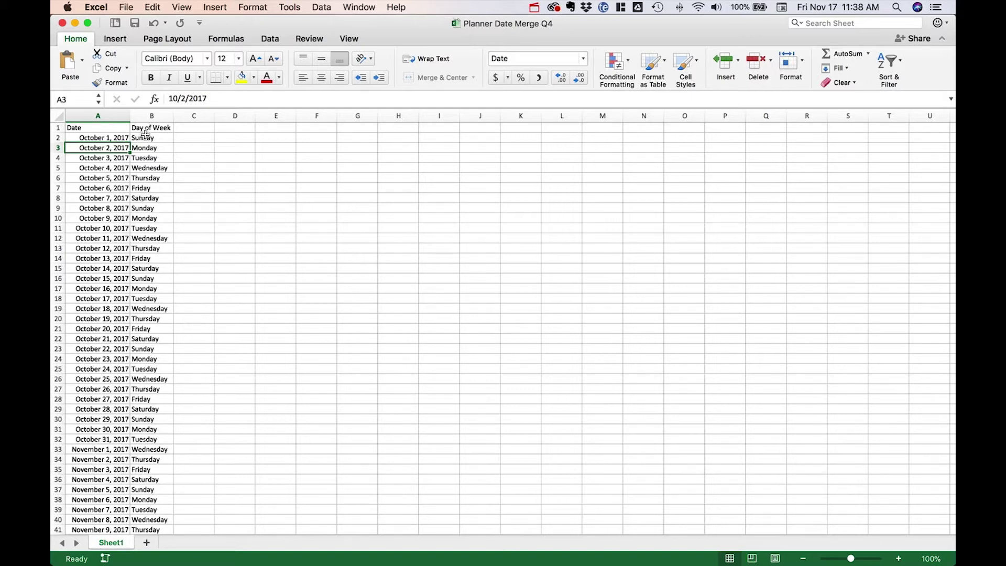
pyautogui.click(366, 8)
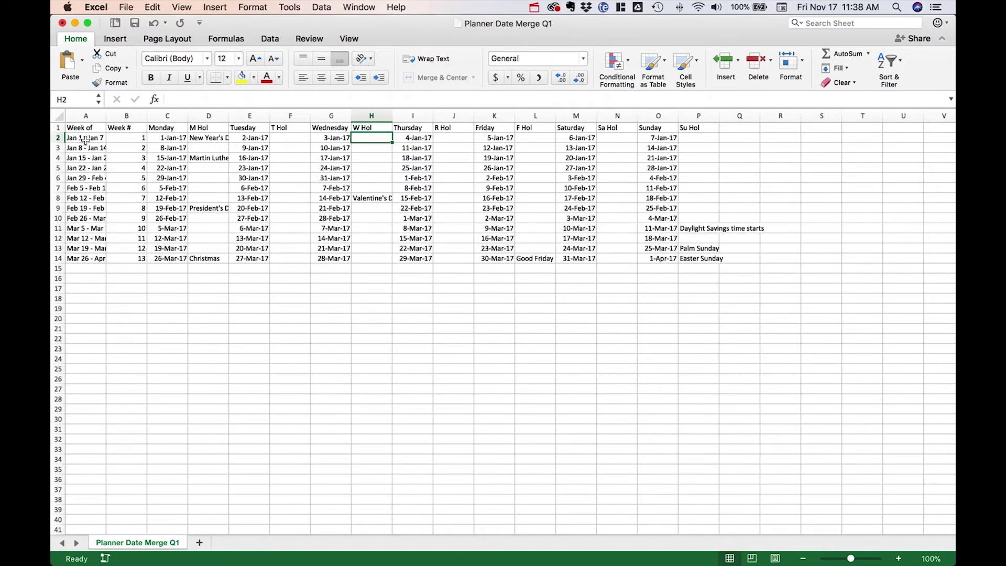
# Return to InDesign and display the Data Merge utility, placing it clear of the title page
pyautogui.press('super+Tab')
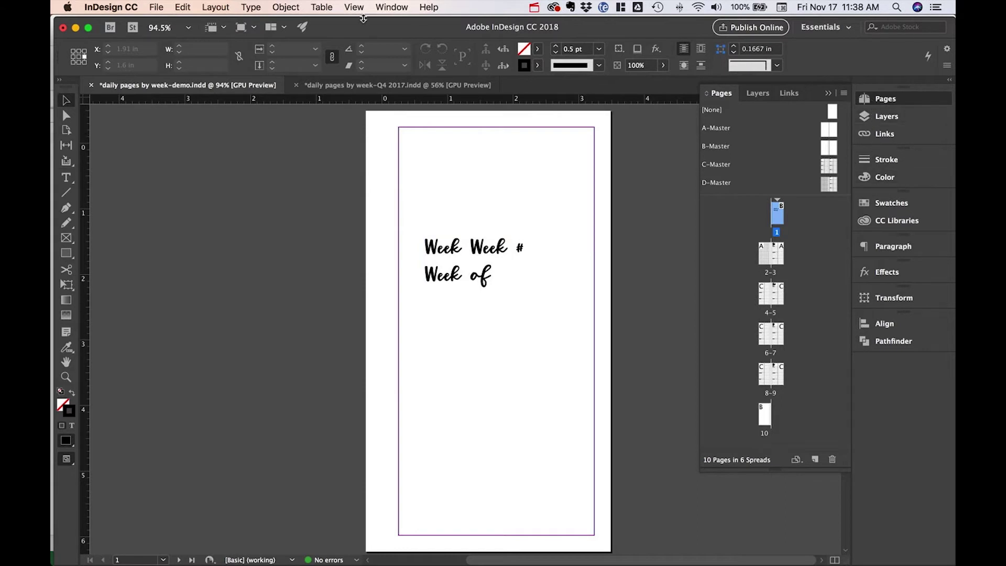
pyautogui.click(392, 7)
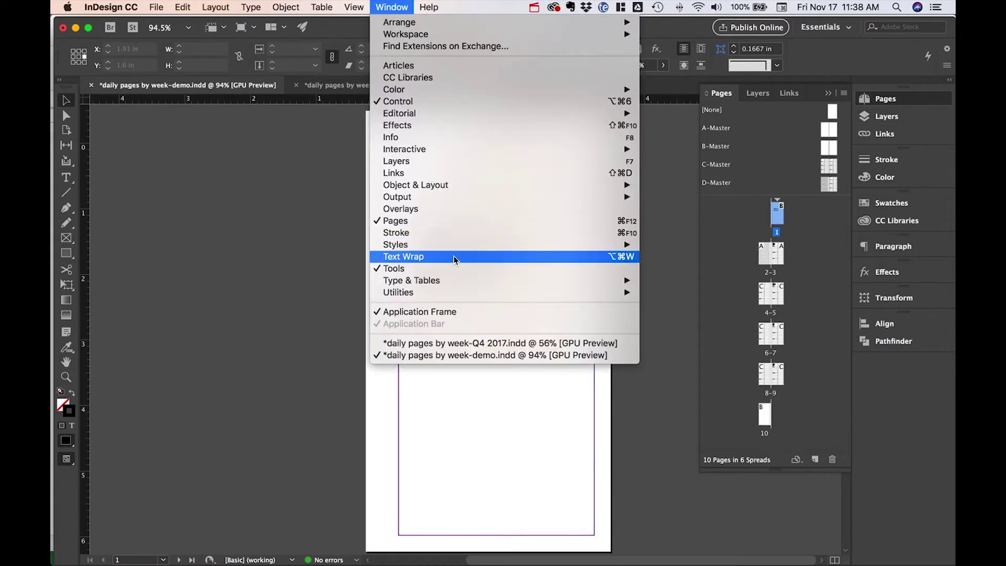
pyautogui.moveTo(474, 296)
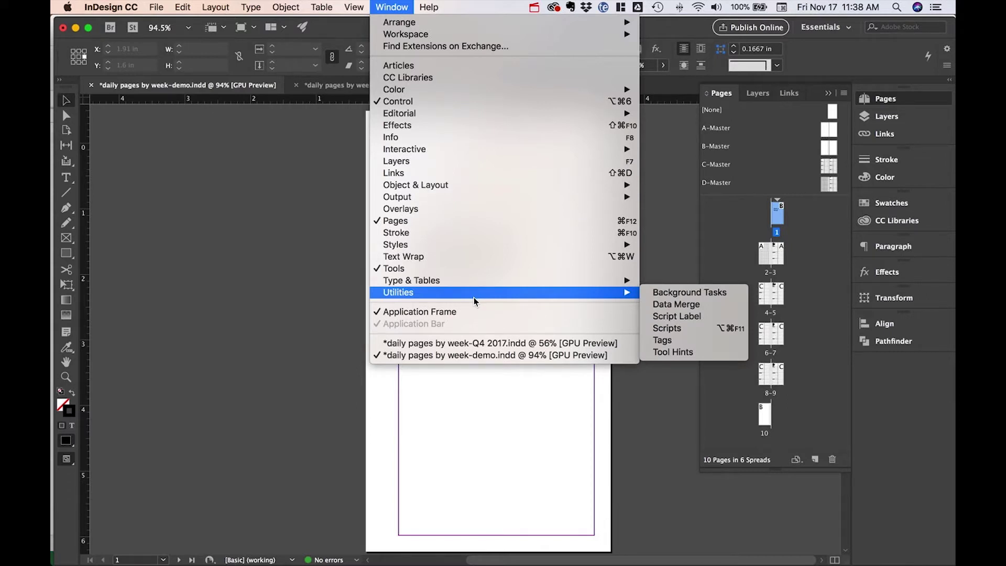
pyautogui.click(672, 307)
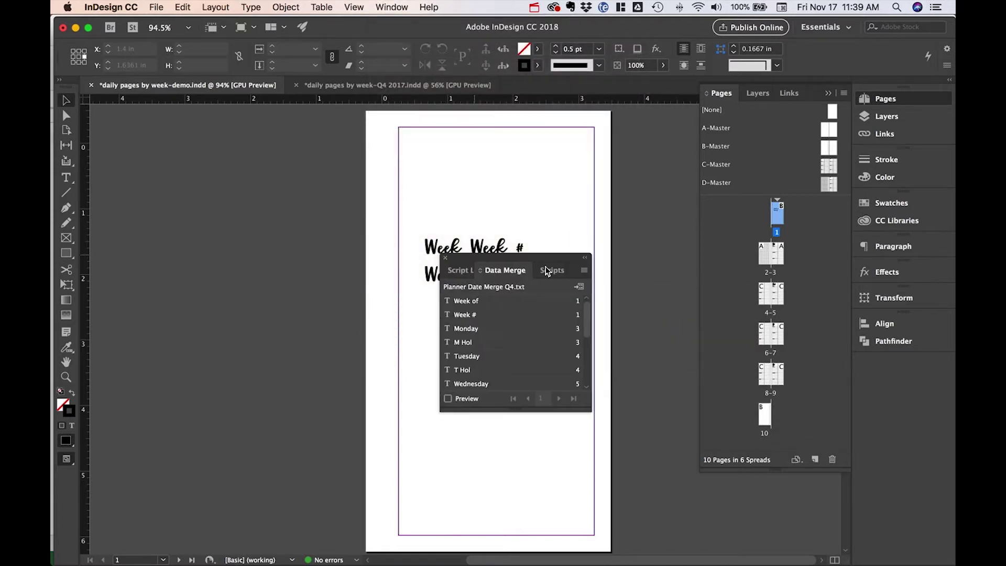
pyautogui.moveTo(546, 271); pyautogui.dragTo(815, 361)
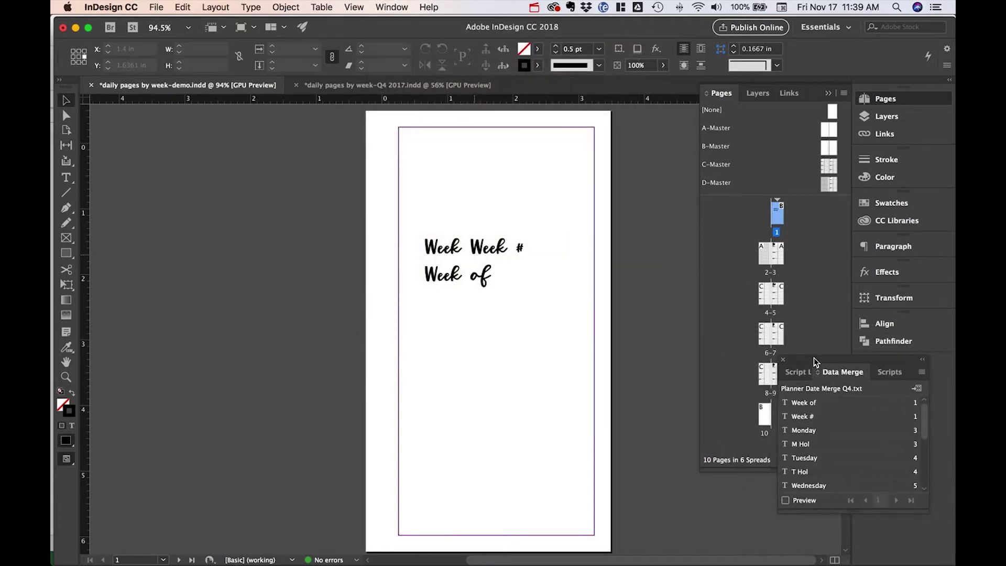
# Set Planner Date Merge Q1.txt from the Planner folder as the data merge source
pyautogui.click(921, 372)
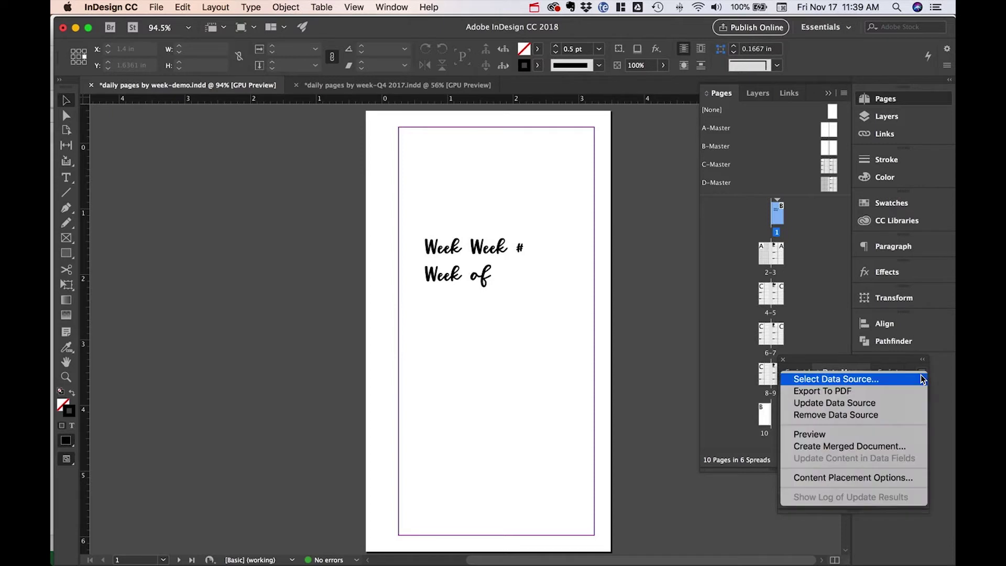
pyautogui.click(851, 383)
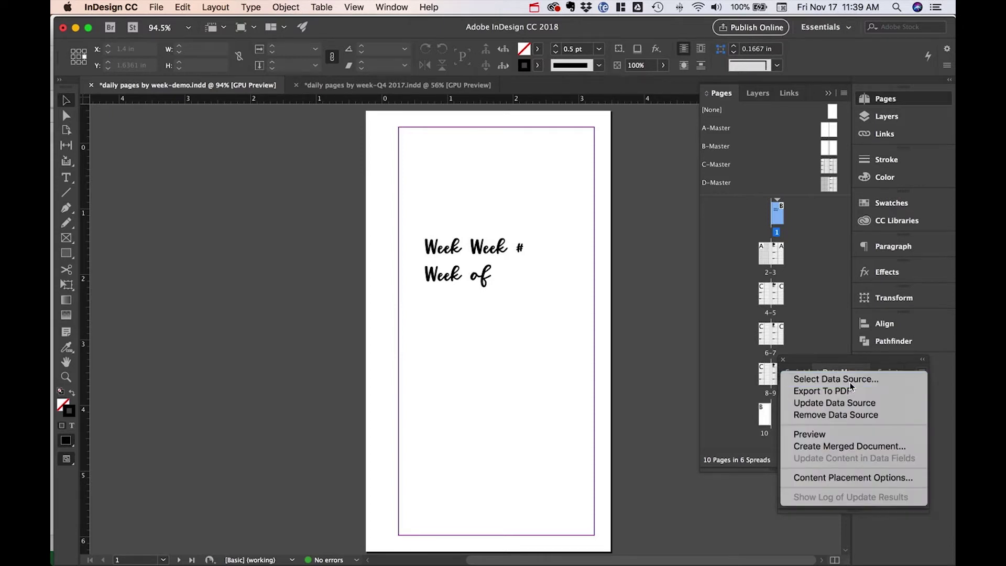
pyautogui.click(628, 319)
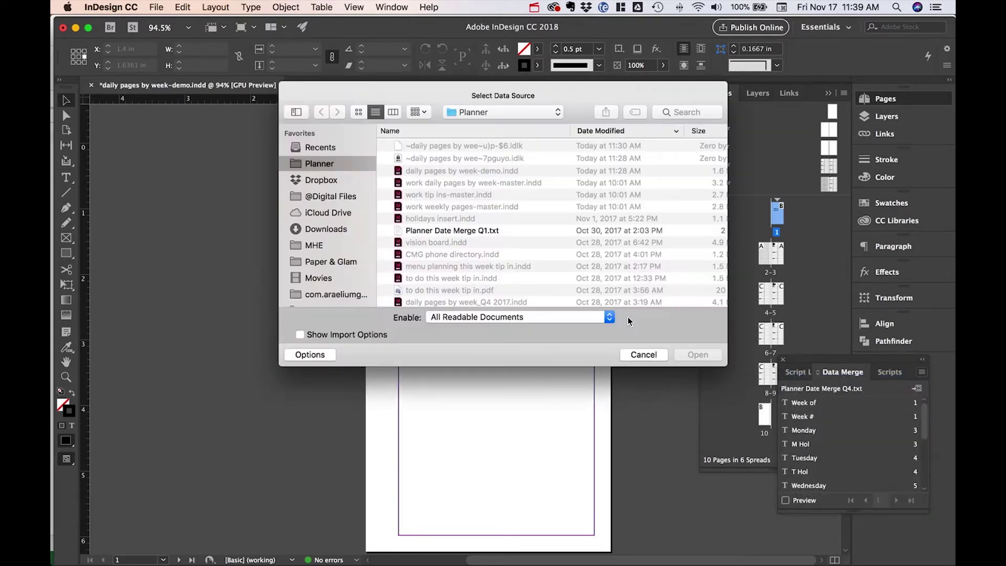
pyautogui.scroll(-3, 411, 244)
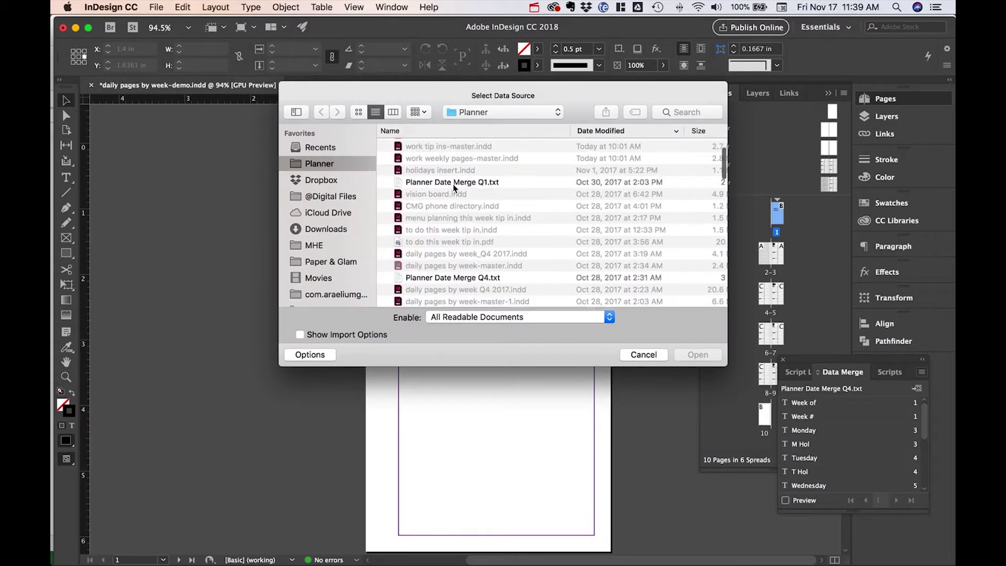
pyautogui.doubleClick(459, 183)
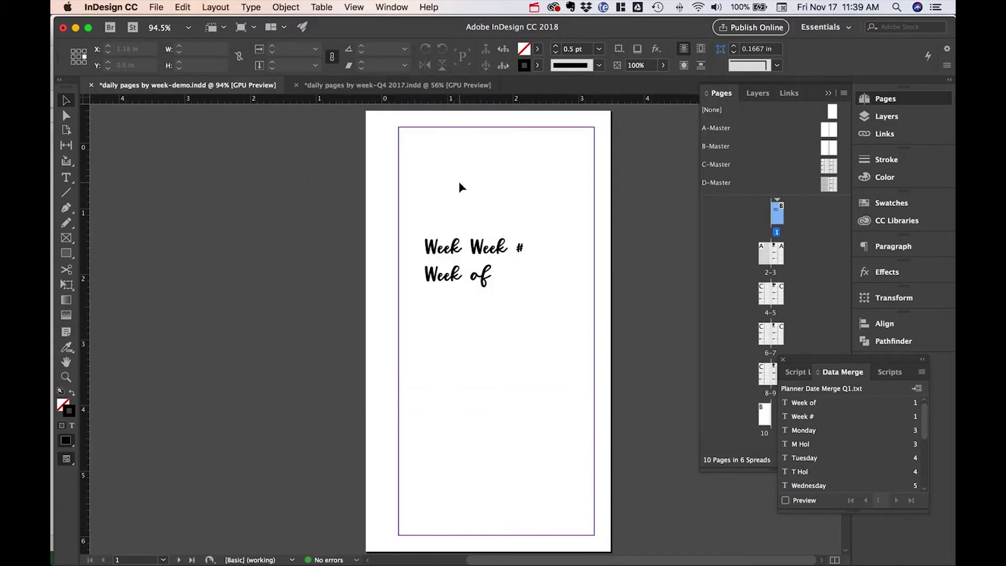
# Replace the "Week #" placeholder text on the title page with the Week # merge field
pyautogui.click(474, 245)
pyautogui.doubleClick(474, 245)
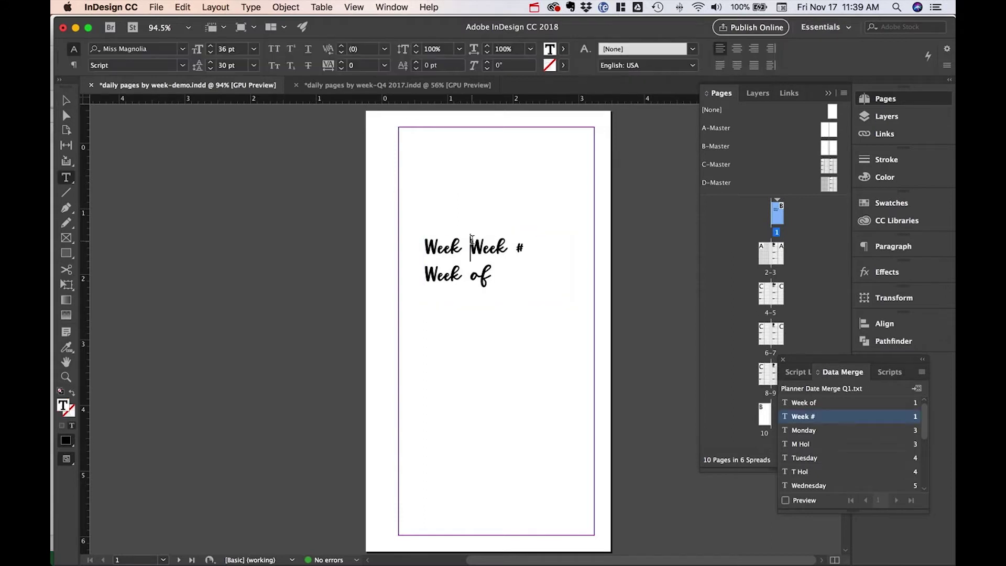
pyautogui.moveTo(471, 240); pyautogui.dragTo(524, 248)
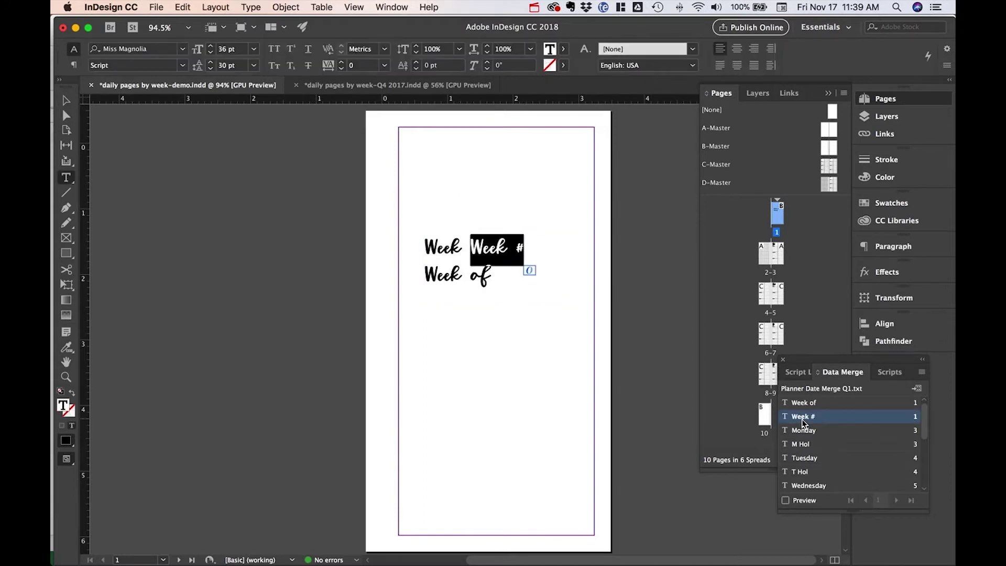
pyautogui.moveTo(805, 421); pyautogui.dragTo(502, 257)
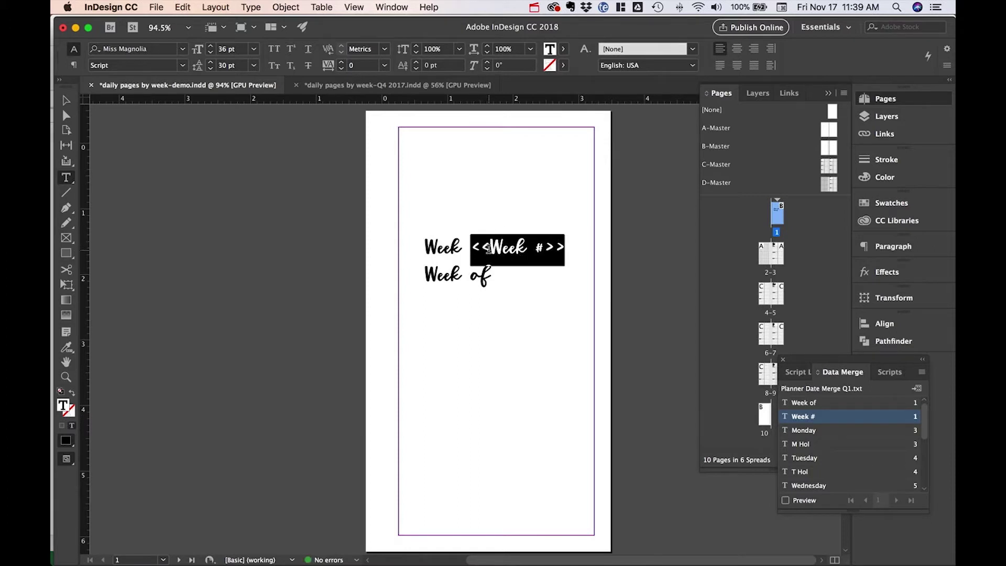
# Try to add the Week of merge field after the "Week of" text on the title page, and undo it
pyautogui.click(496, 278)
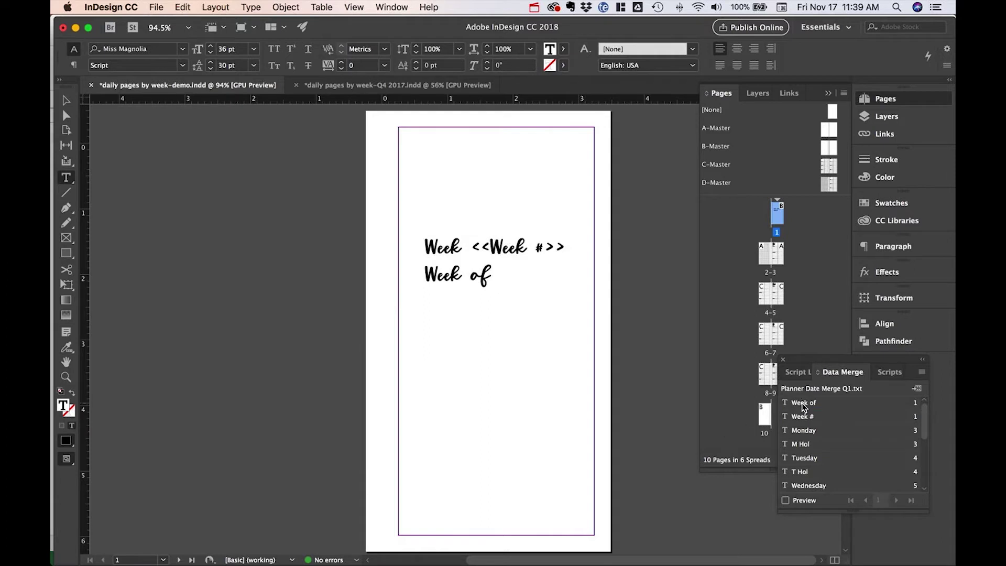
pyautogui.moveTo(803, 406); pyautogui.dragTo(522, 280)
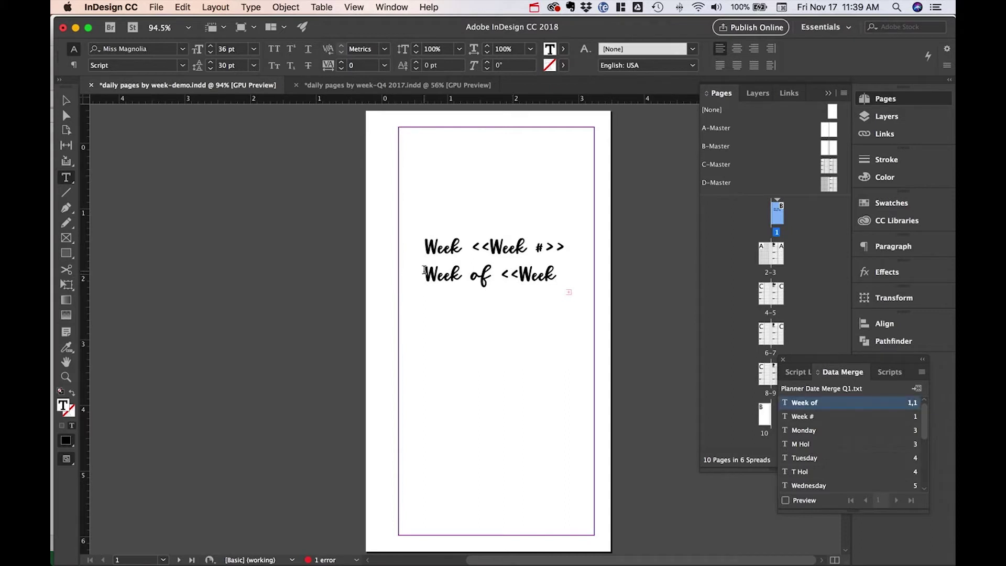
pyautogui.press('cmd+z')
# Replace the "Week of" text on the title page with the Week of merge field and preview the merged data
pyautogui.moveTo(426, 275); pyautogui.dragTo(553, 278)
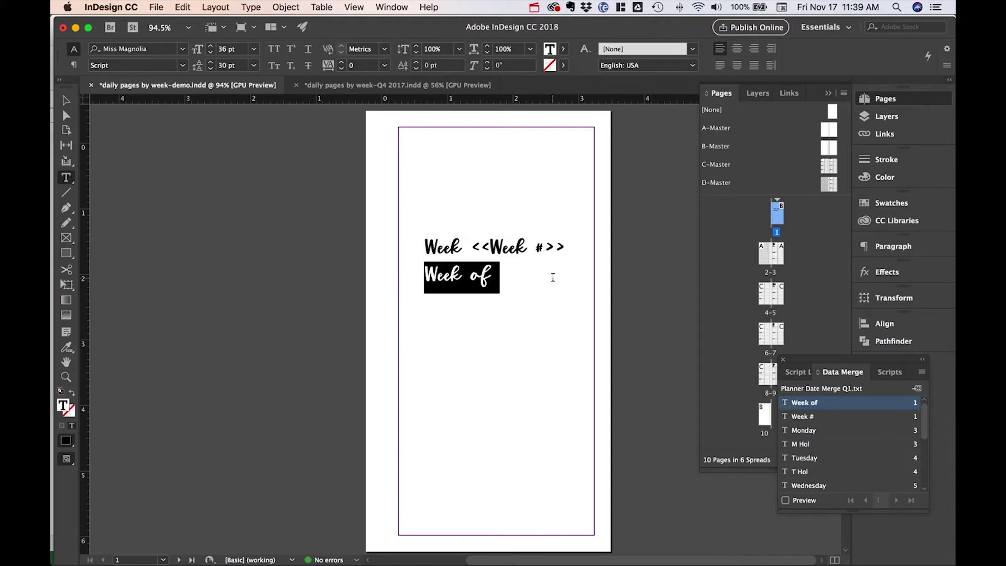
pyautogui.moveTo(813, 409)
pyautogui.mouseDown()
pyautogui.moveTo(426, 272)
pyautogui.moveTo(438, 276)
pyautogui.mouseUp()
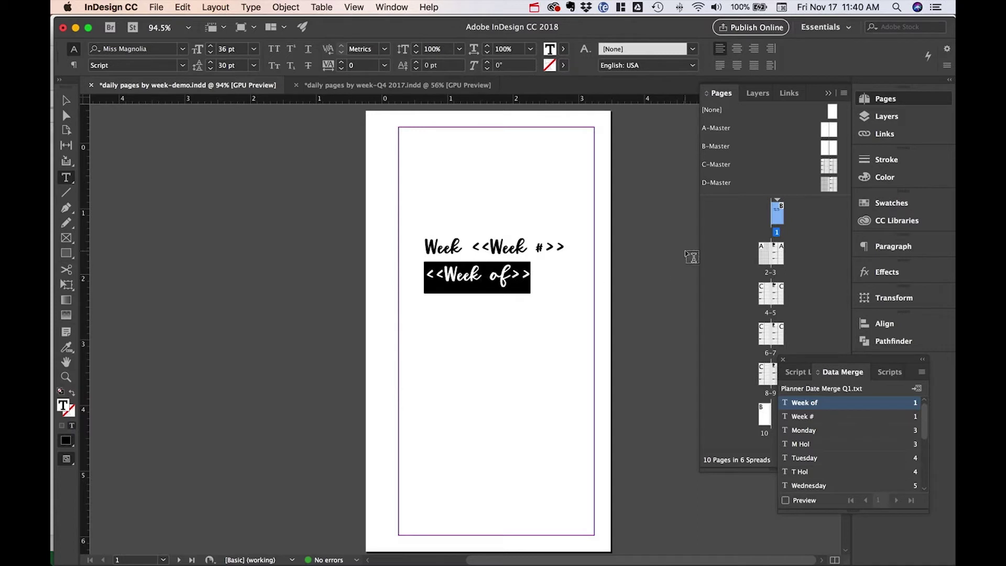
pyautogui.click(785, 500)
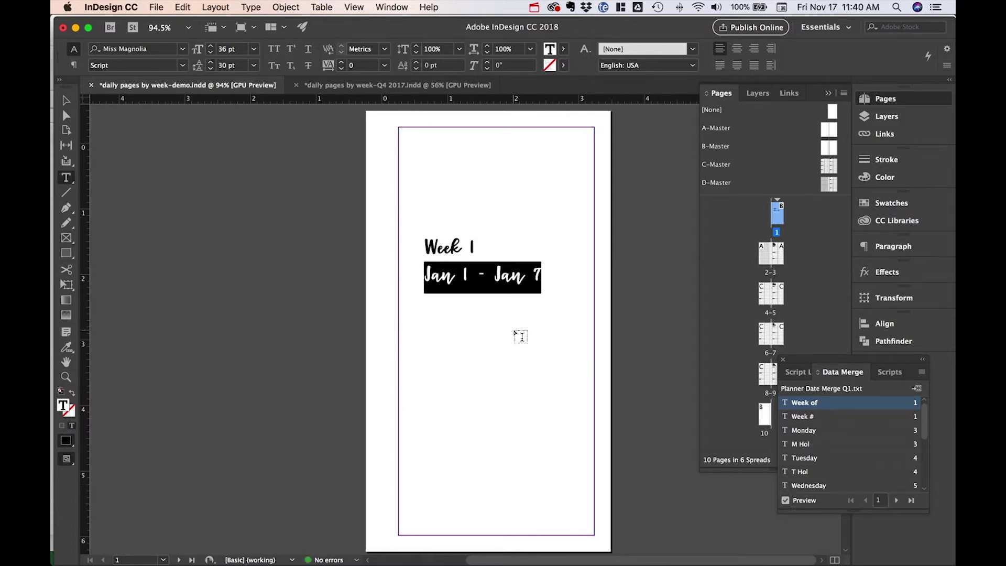
# Go to the Monday spread on pages 2–3, turn off the merge preview and check its Monday and M Hol fields
pyautogui.doubleClick(767, 258)
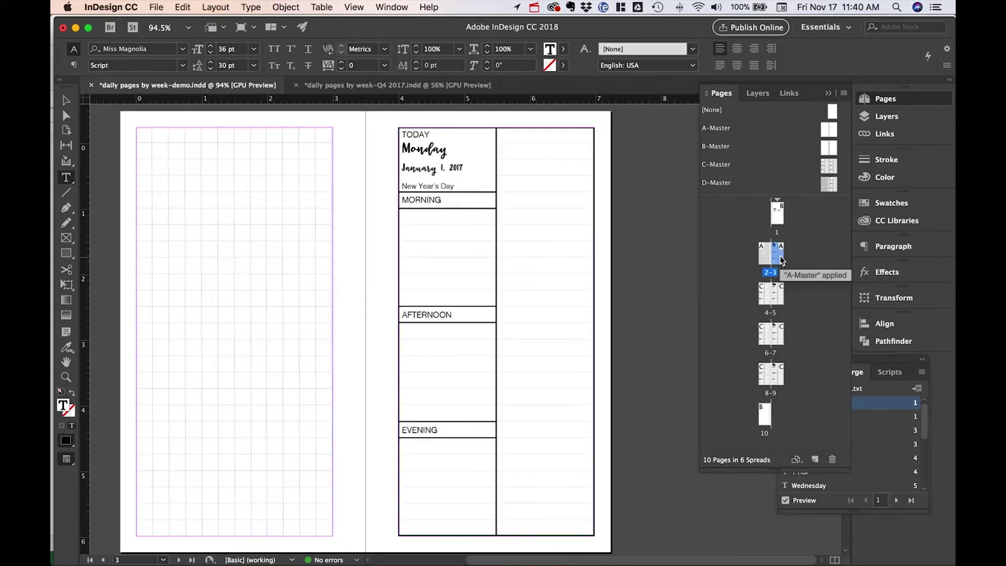
pyautogui.click(788, 503)
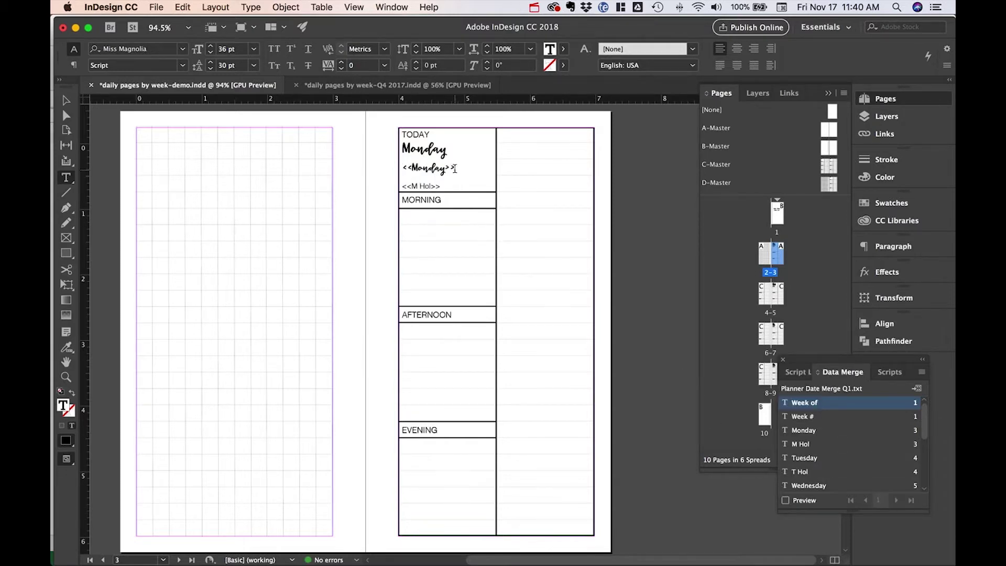
pyautogui.moveTo(454, 169); pyautogui.dragTo(402, 165)
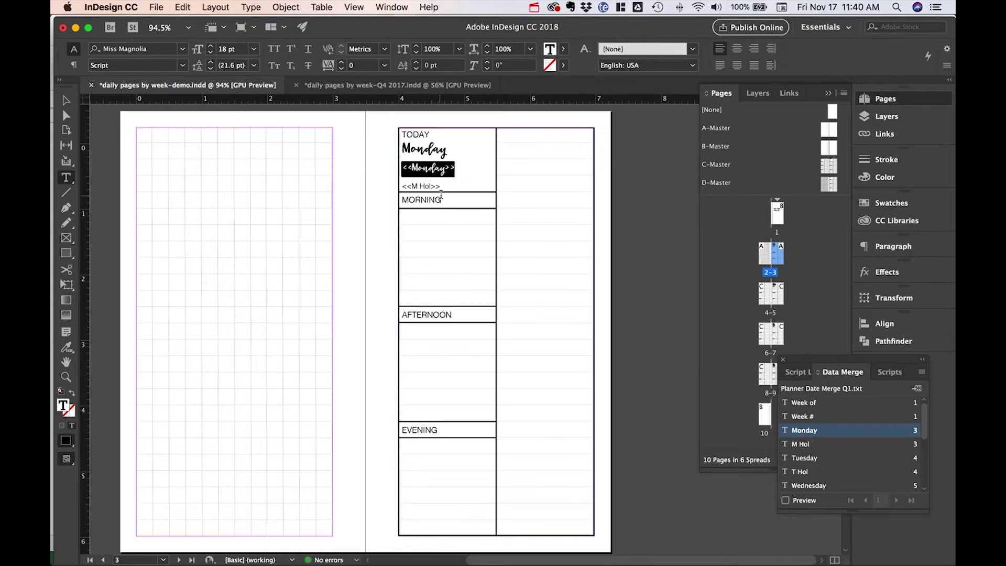
pyautogui.moveTo(441, 186); pyautogui.dragTo(401, 186)
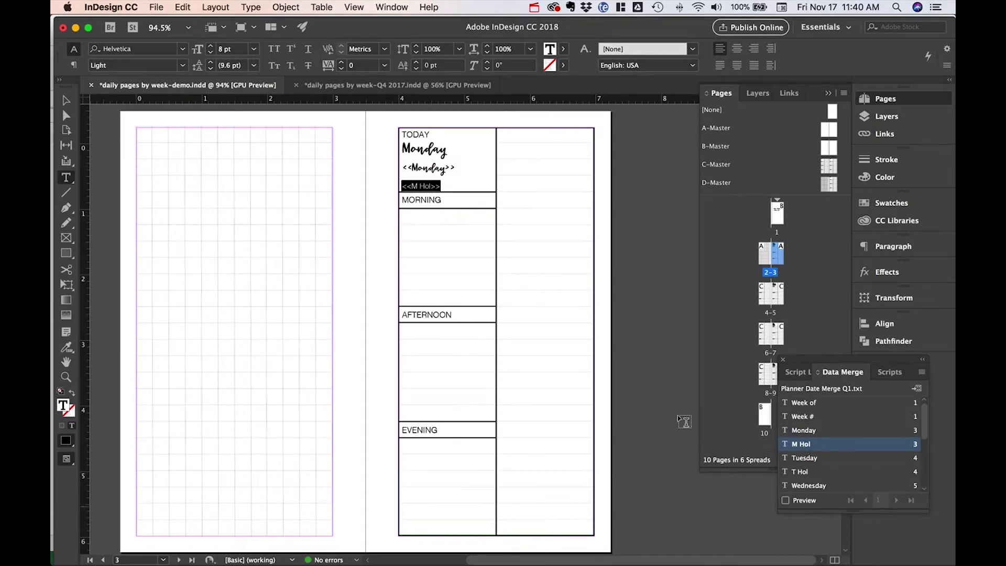
# Delete the date field under the Tuesday heading on page 4 and reinsert the Tuesday merge field there
pyautogui.doubleClick(767, 293)
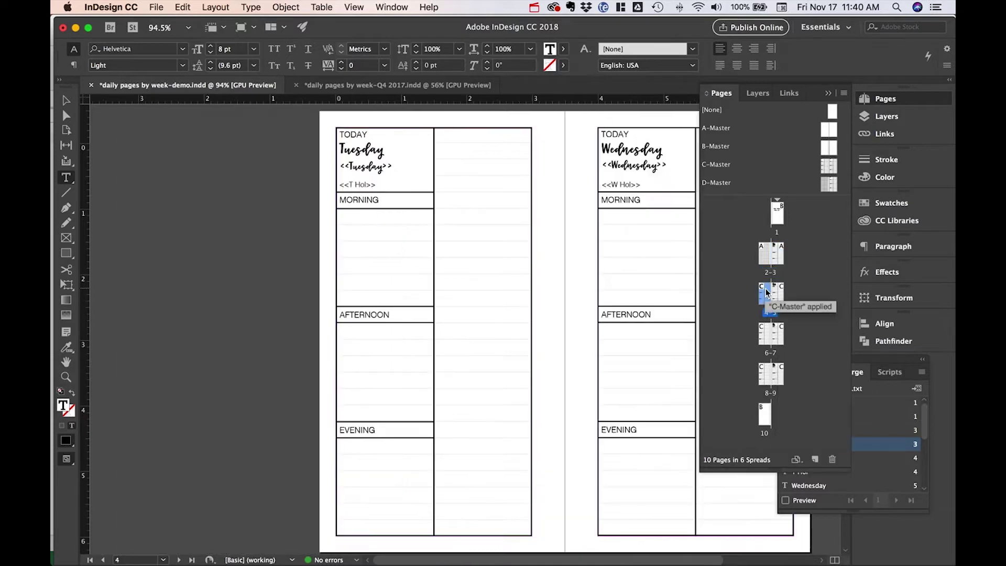
pyautogui.moveTo(391, 165)
pyautogui.mouseDown()
pyautogui.moveTo(342, 165)
pyautogui.moveTo(392, 166)
pyautogui.mouseUp()
pyautogui.click(343, 166)
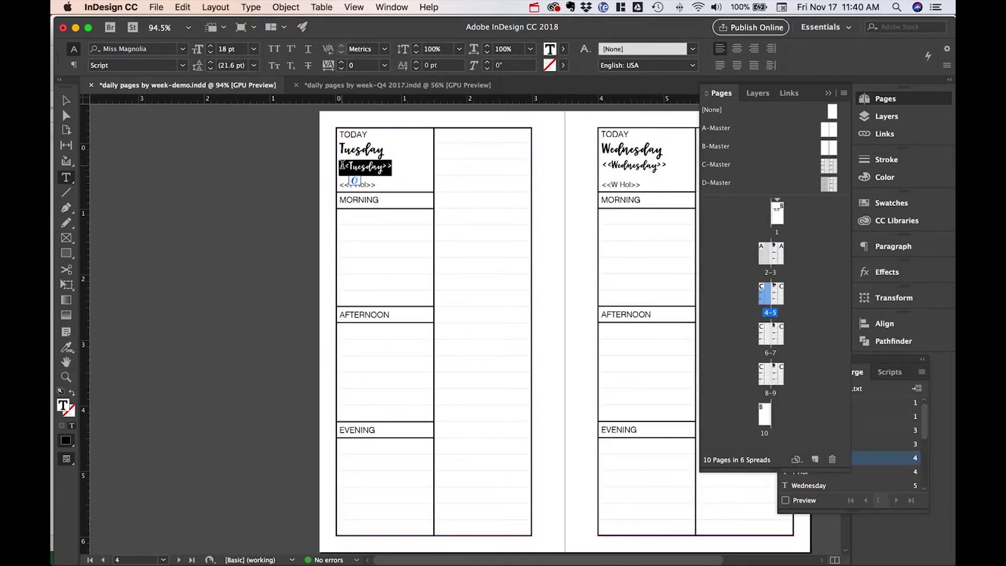
pyautogui.press('BackSpace')
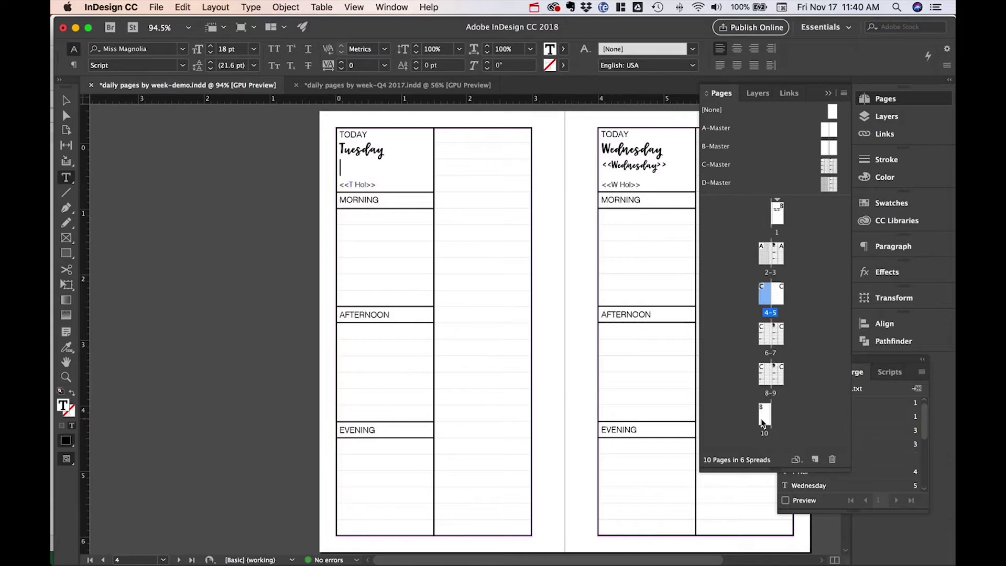
pyautogui.click(905, 368)
pyautogui.moveTo(801, 458); pyautogui.dragTo(366, 173)
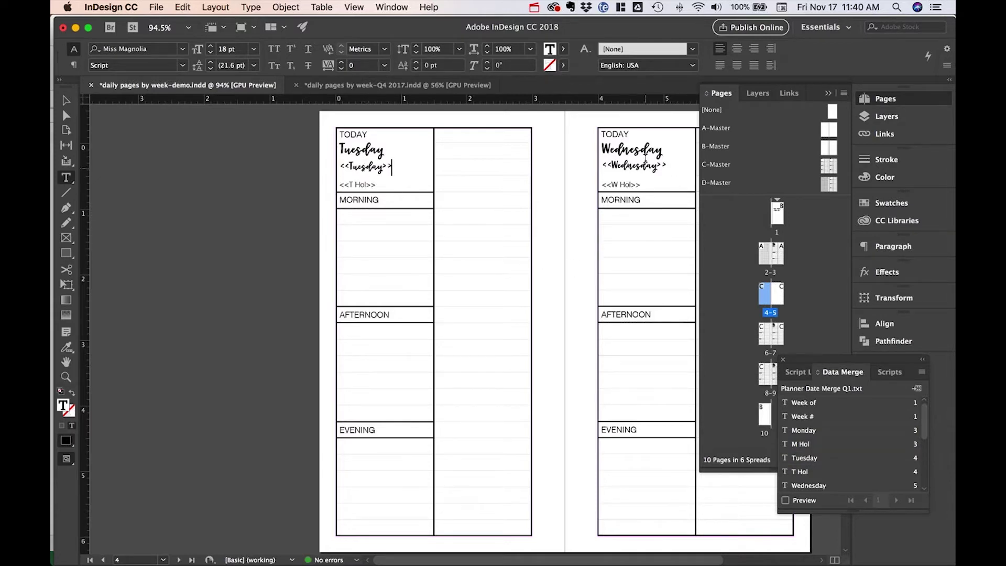
# Examine the separate date and holiday text frames and their fonts on pages 4–5, and preview the merged data in them
pyautogui.click(66, 100)
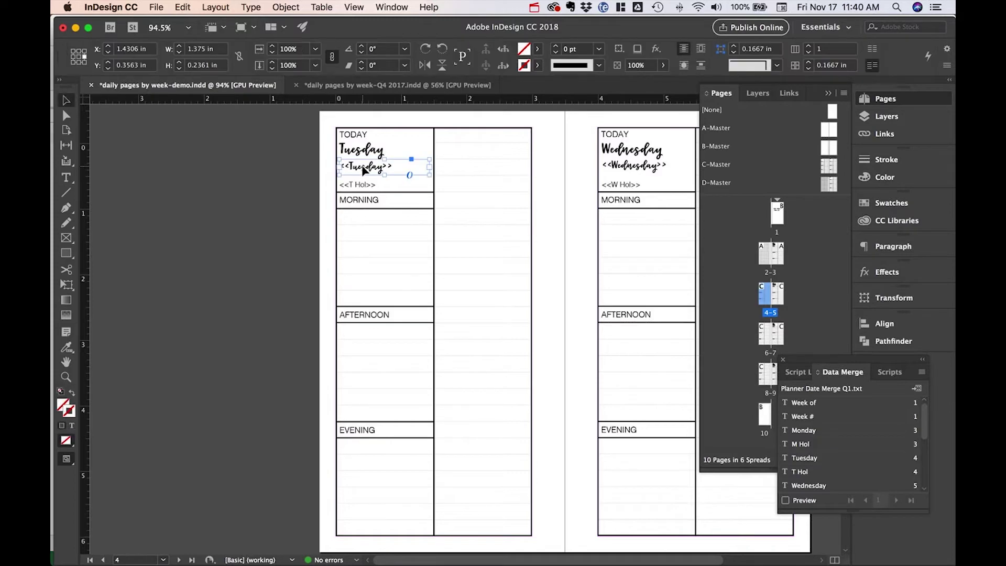
pyautogui.click(366, 186)
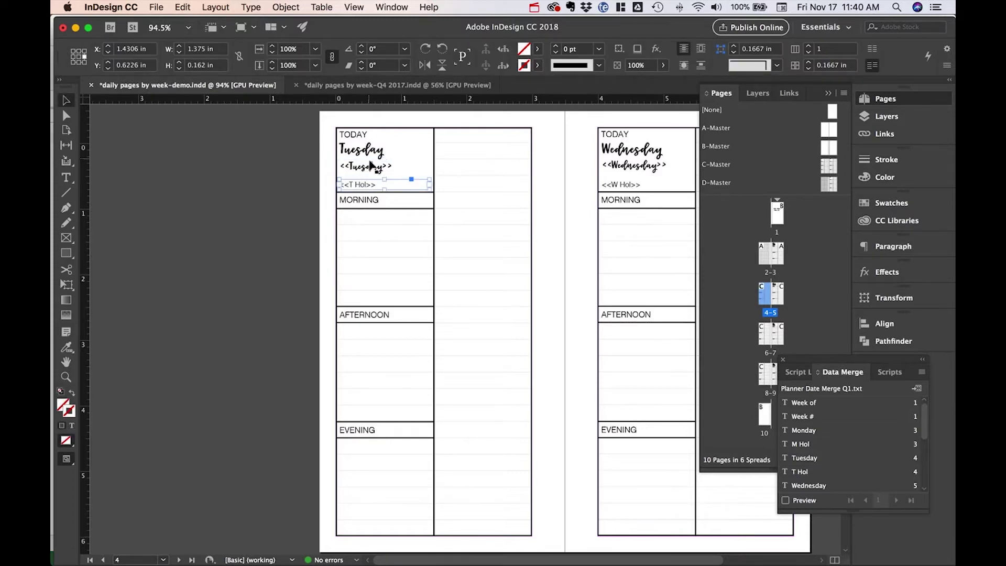
pyautogui.click(371, 168)
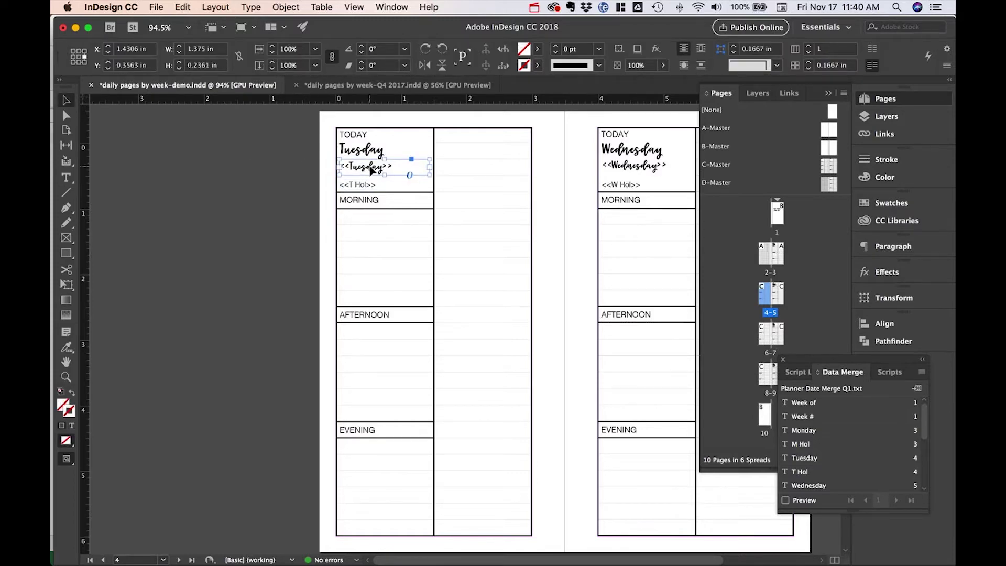
pyautogui.moveTo(371, 169); pyautogui.dragTo(652, 169)
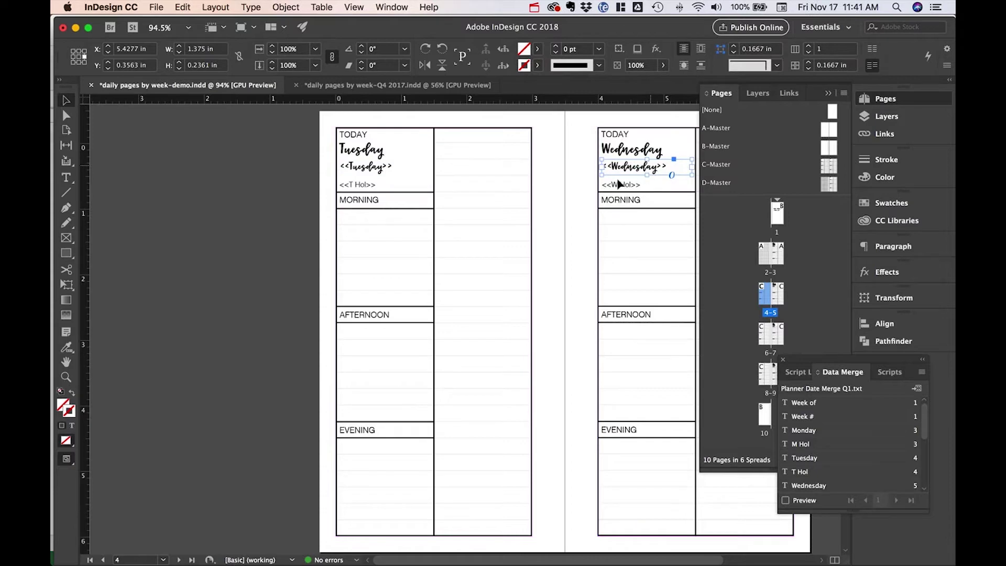
pyautogui.doubleClick(389, 168)
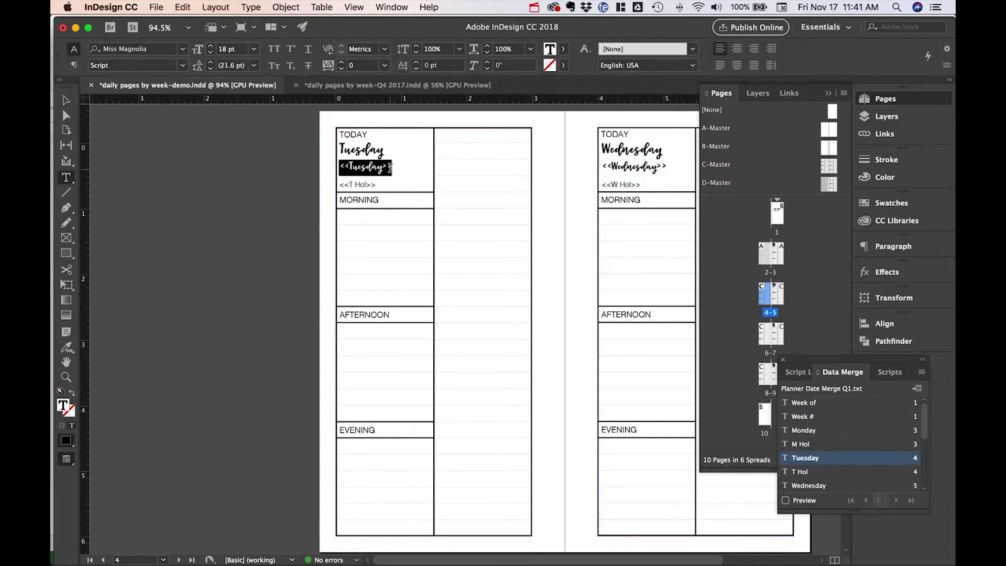
pyautogui.click(182, 49)
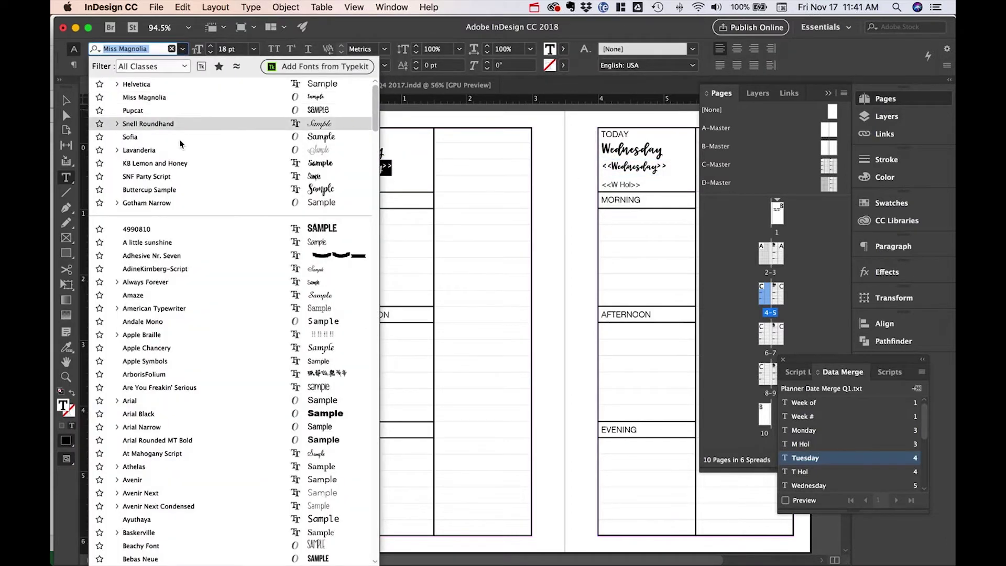
pyautogui.click(183, 50)
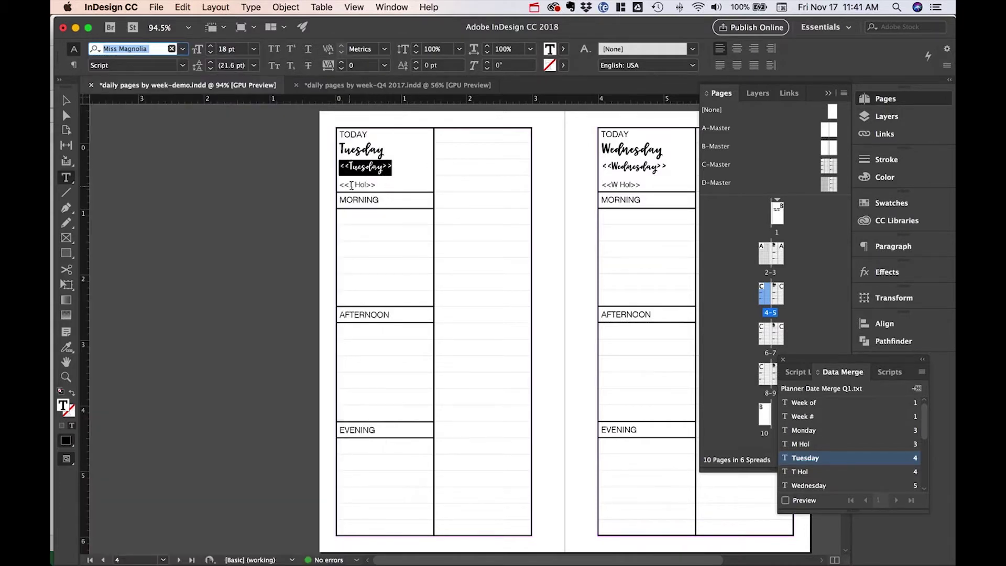
pyautogui.doubleClick(368, 186)
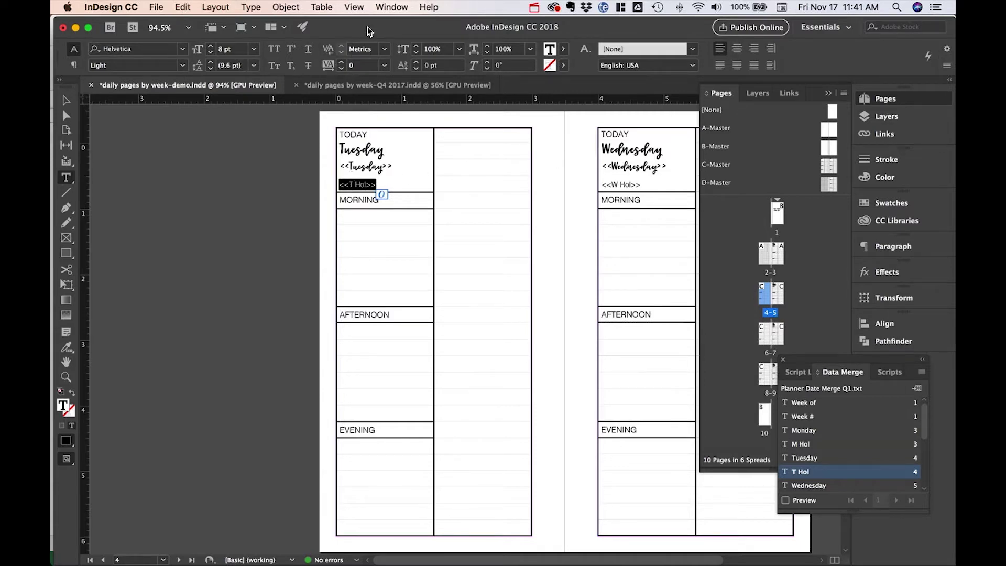
pyautogui.click(62, 96)
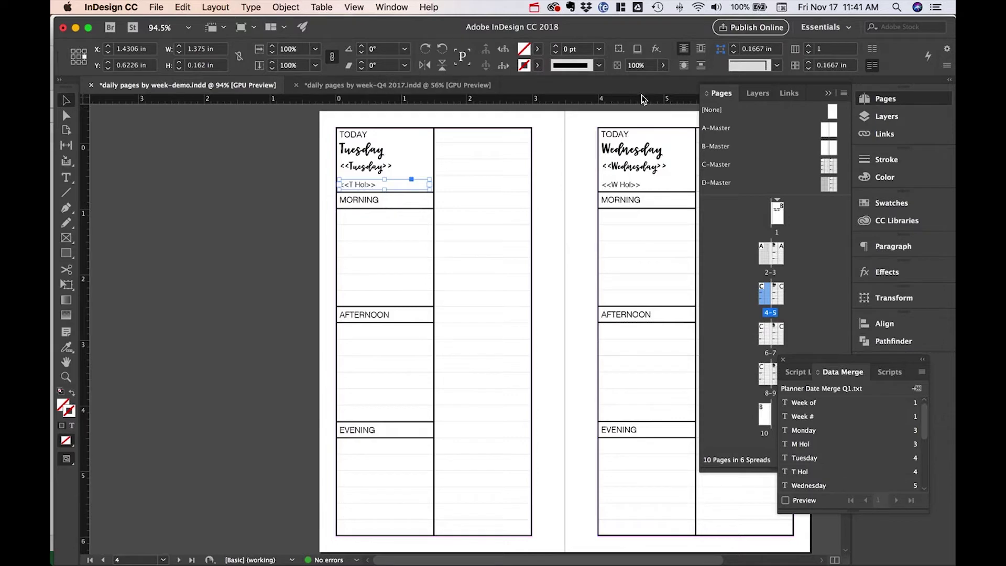
pyautogui.click(785, 501)
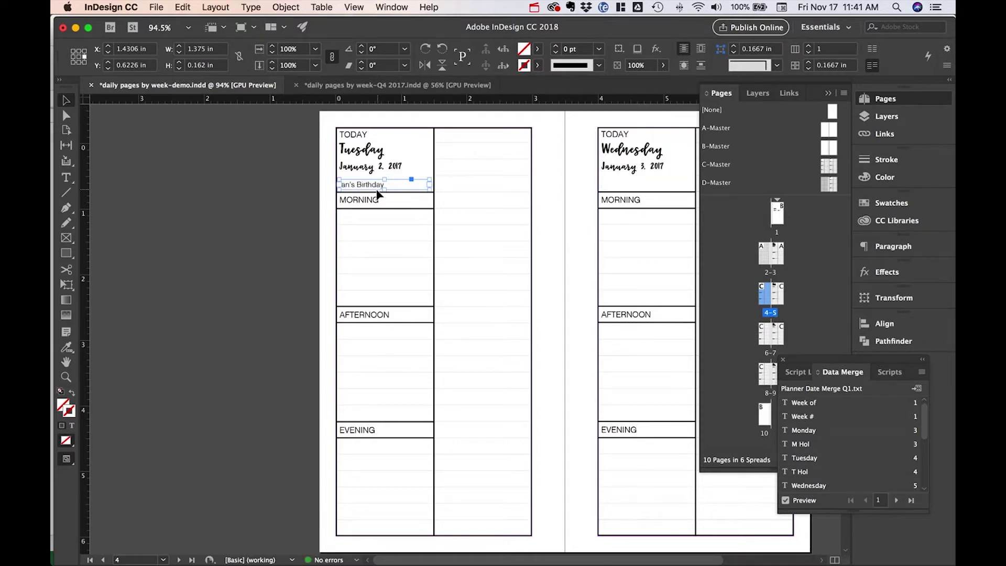
# Switch to Excel and save Planner Date Merge Q1, continuing with its current file format
pyautogui.press('super+Tab')
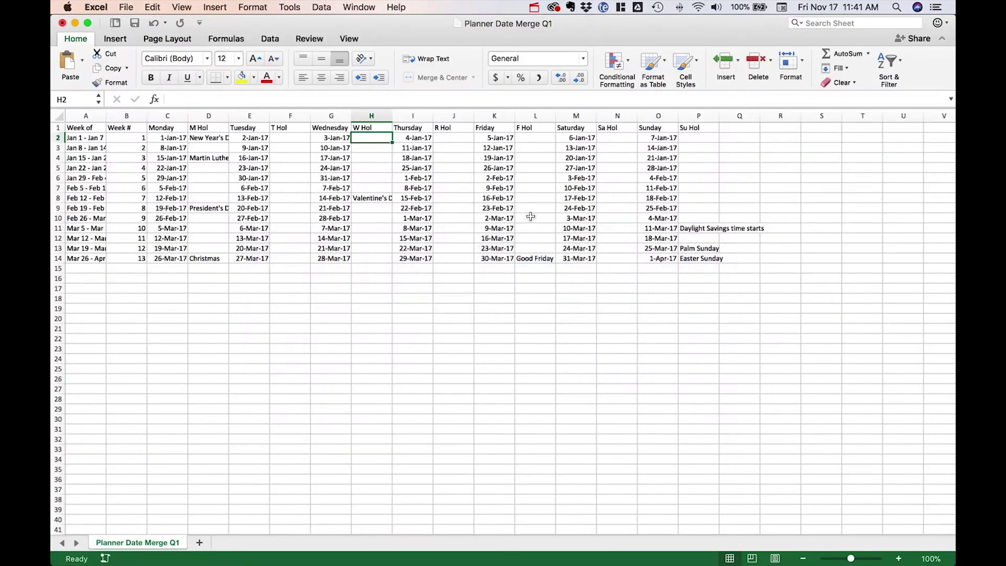
pyautogui.press('super+s')
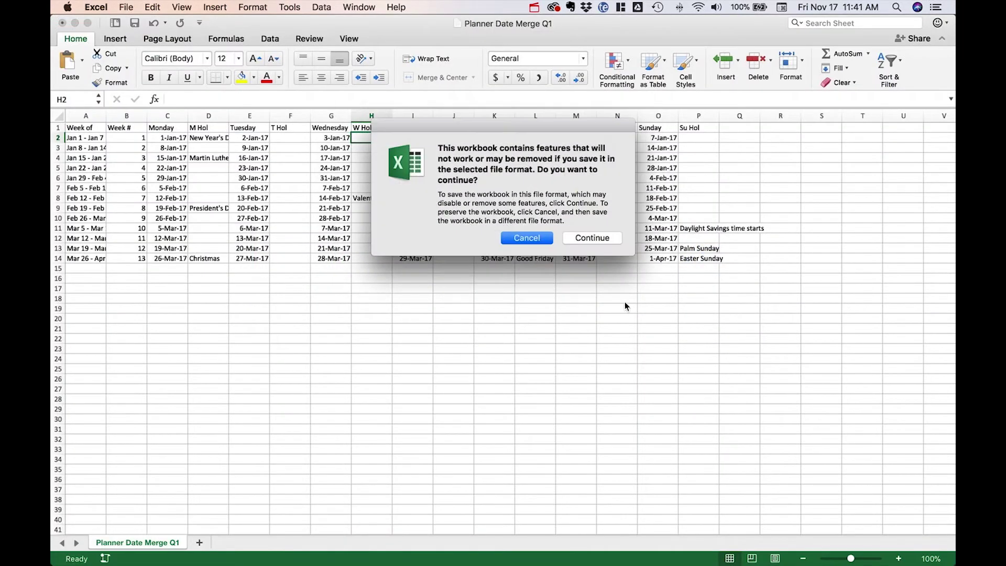
pyautogui.click(590, 237)
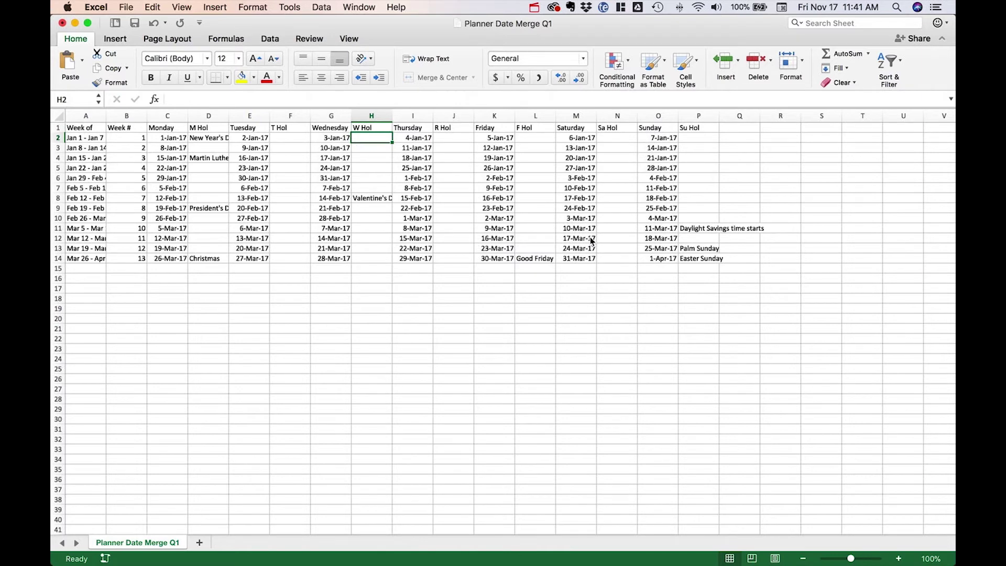
# Return to InDesign, select the Tuesday date frame on page 4 and bring the Data Merge utility to the front
pyautogui.press('super+Tab')
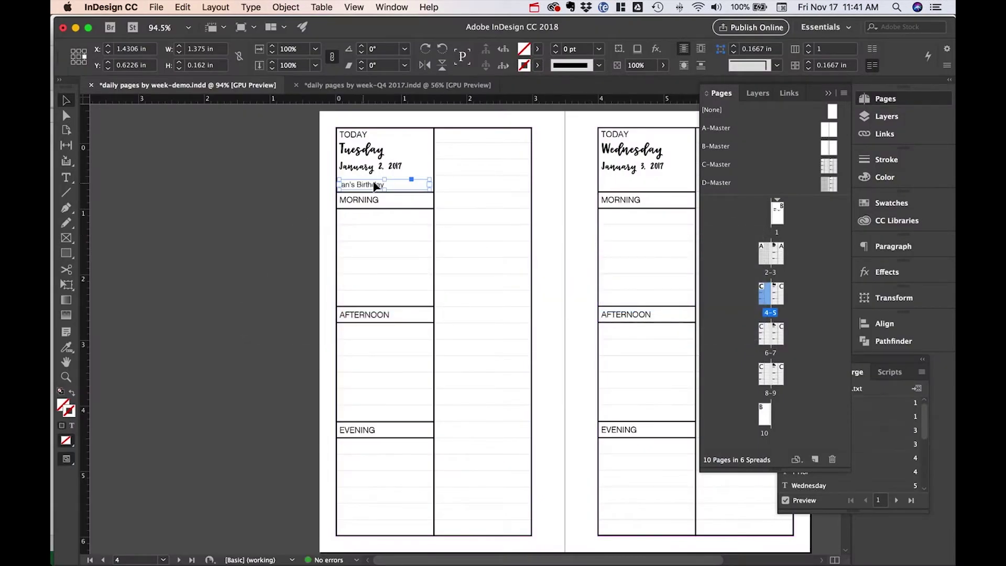
pyautogui.click(392, 172)
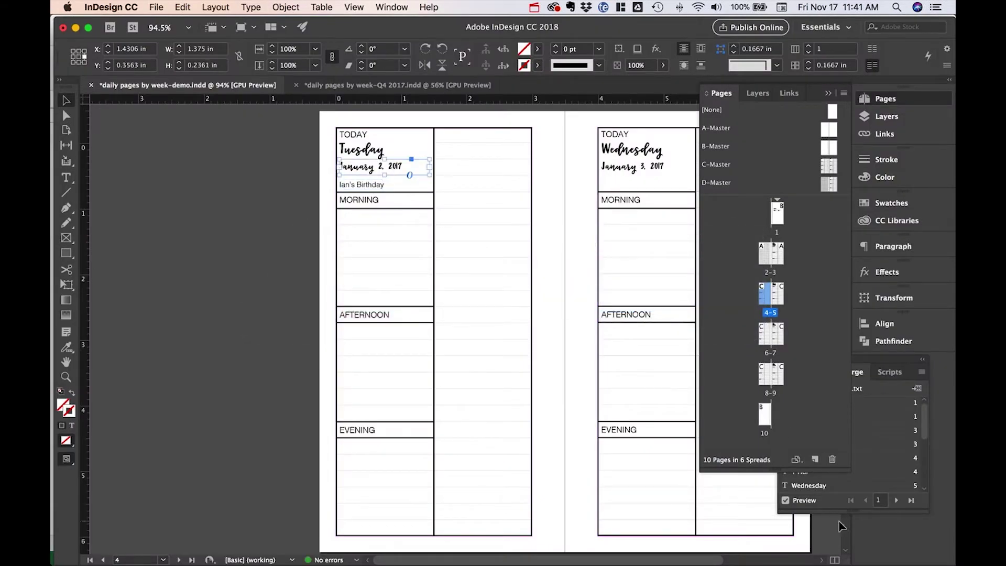
pyautogui.click(872, 364)
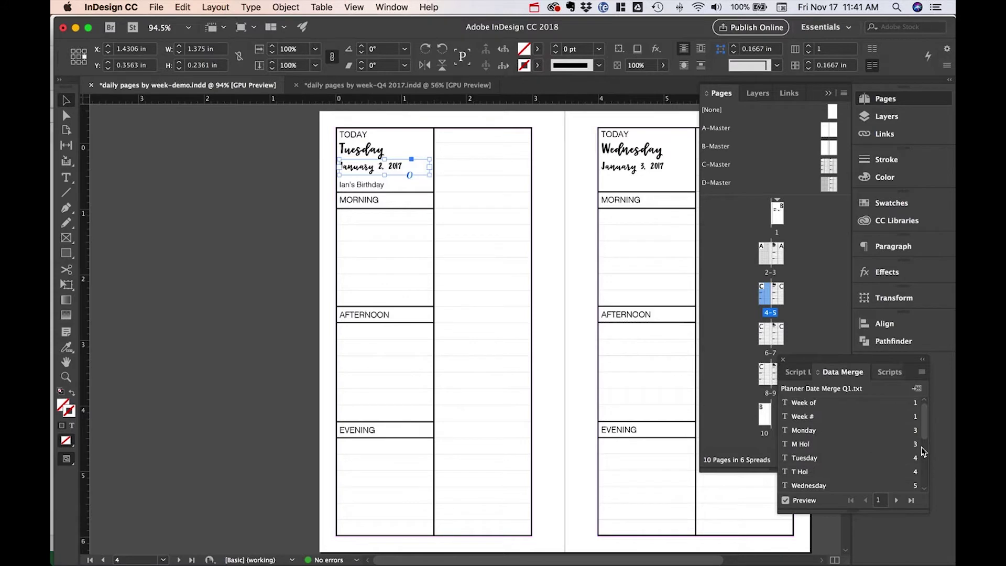
pyautogui.click(922, 373)
pyautogui.click(924, 380)
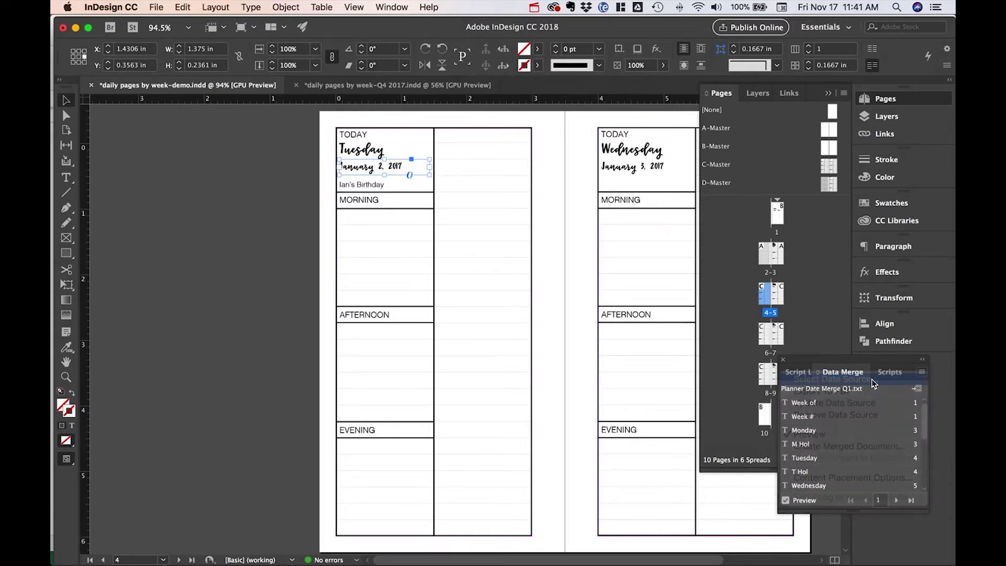
pyautogui.click(560, 323)
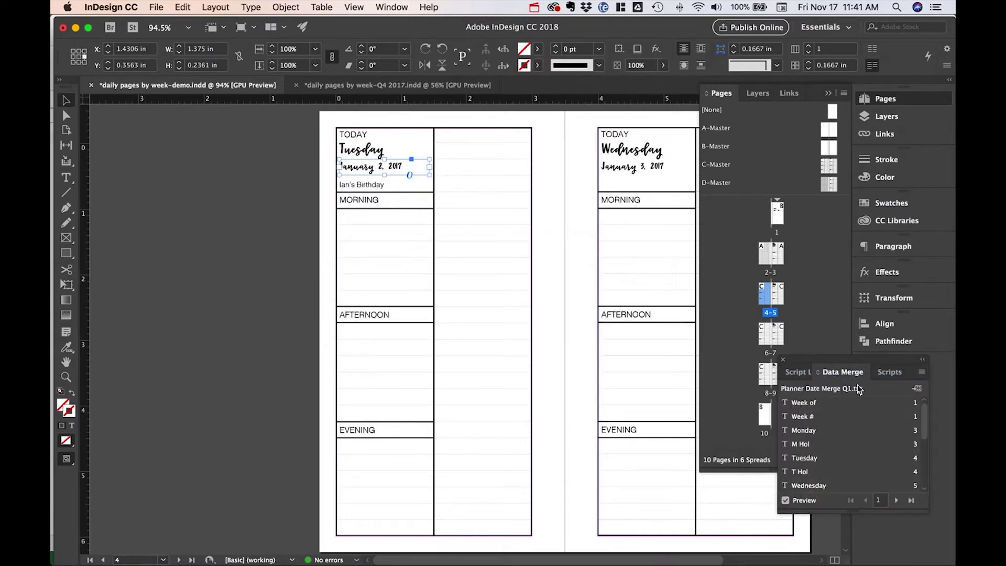
# Update the data merge source and preview the refreshed dates and holidays on pages 4–5
pyautogui.click(922, 373)
pyautogui.click(908, 404)
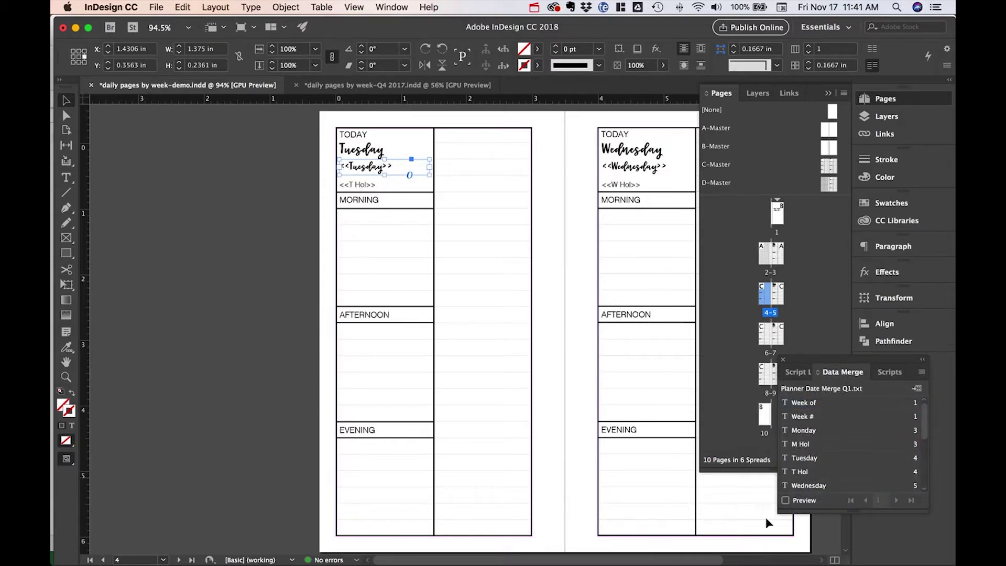
pyautogui.click(786, 501)
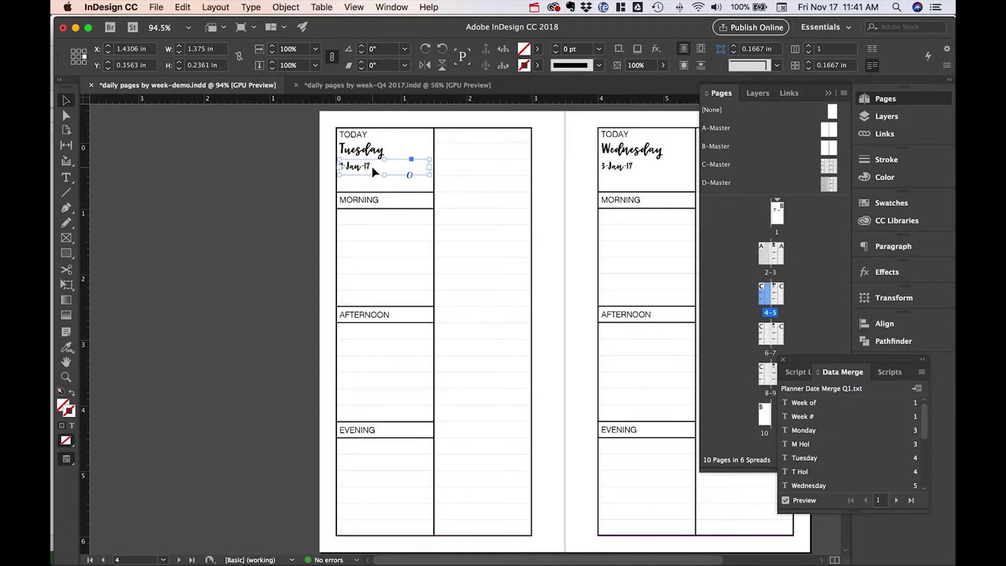
# Switch to Excel and format the Monday through Sunday date columns with the "March 14, 2015" date type
pyautogui.press('super+Tab')
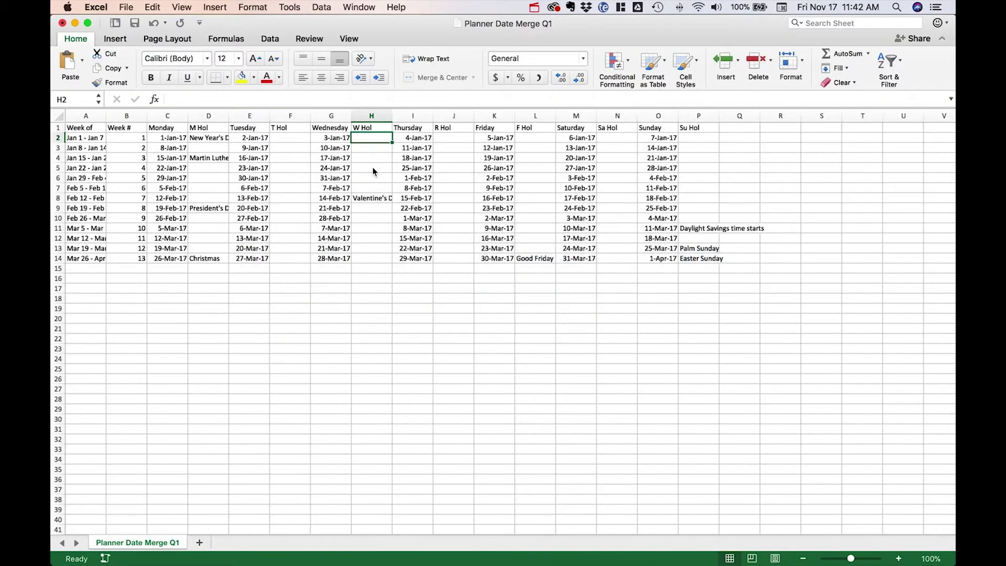
pyautogui.click(169, 116)
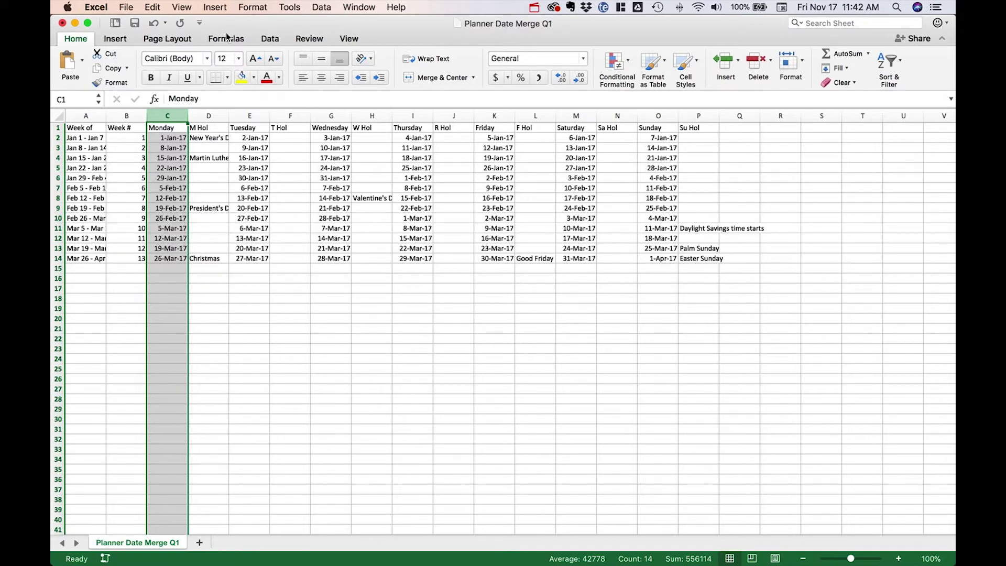
pyautogui.keyDown('super'); pyautogui.click(249, 116); pyautogui.keyUp('super')
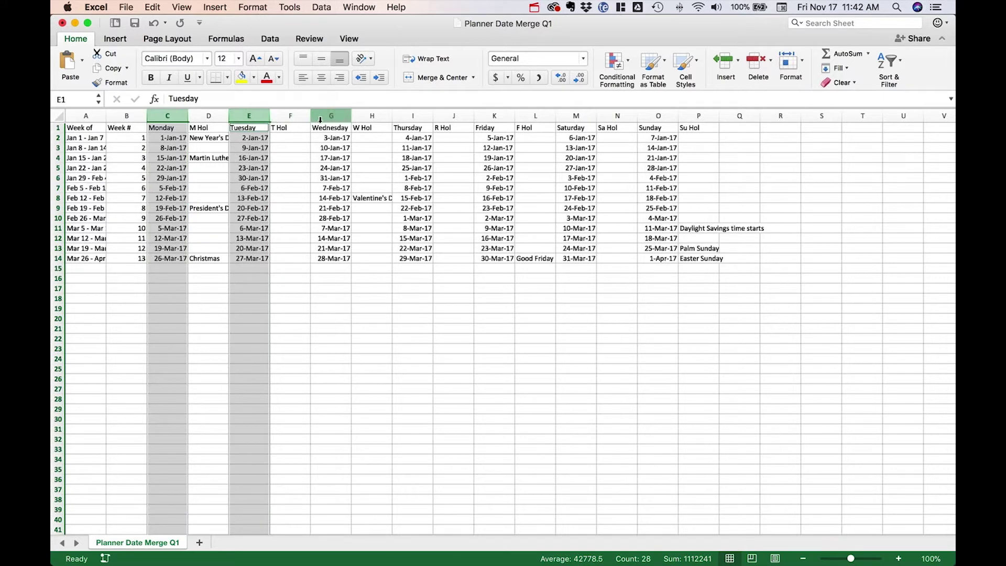
pyautogui.keyDown('super'); pyautogui.click(323, 116); pyautogui.keyUp('super')
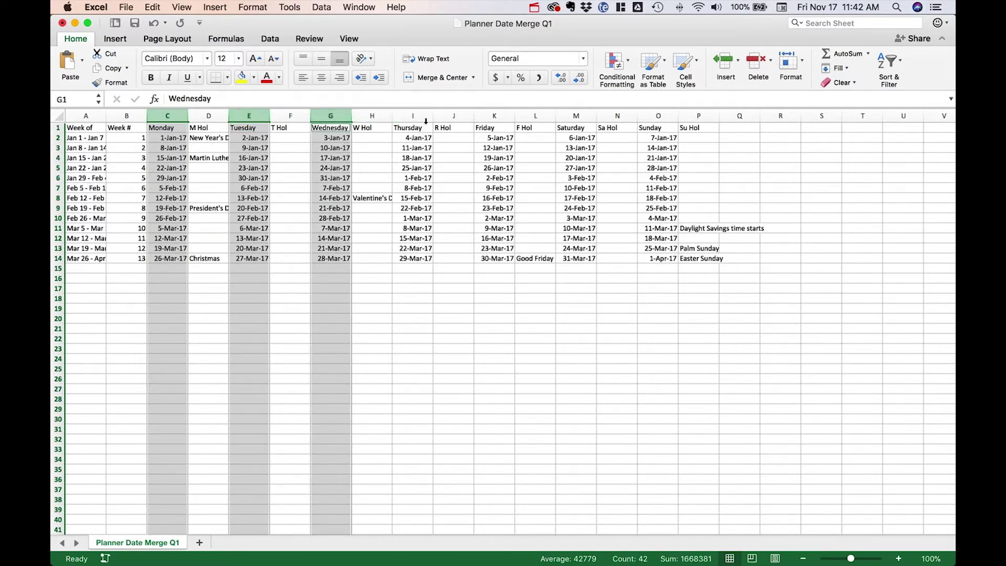
pyautogui.keyDown('super'); pyautogui.click(414, 115); pyautogui.keyUp('super')
pyautogui.keyDown('super'); pyautogui.click(505, 116); pyautogui.keyUp('super')
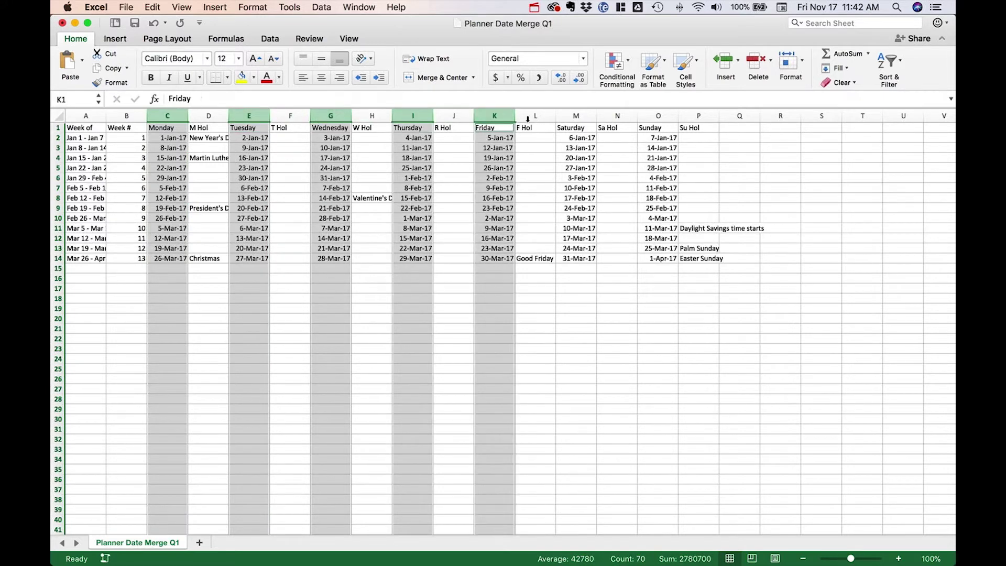
pyautogui.keyDown('super'); pyautogui.click(576, 117); pyautogui.keyUp('super')
pyautogui.keyDown('super'); pyautogui.click(662, 116); pyautogui.keyUp('super')
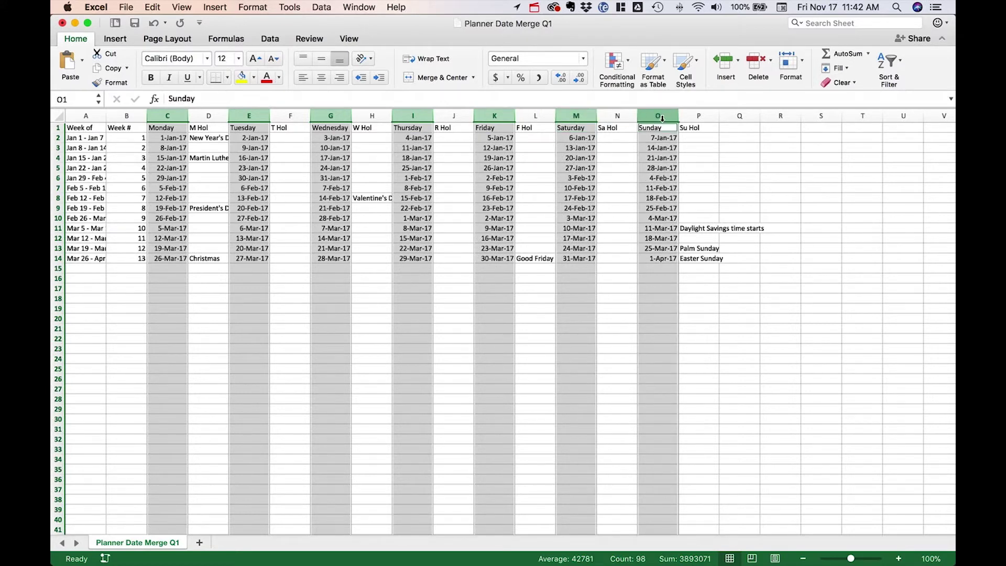
pyautogui.click(361, 7)
pyautogui.moveTo(253, 8)
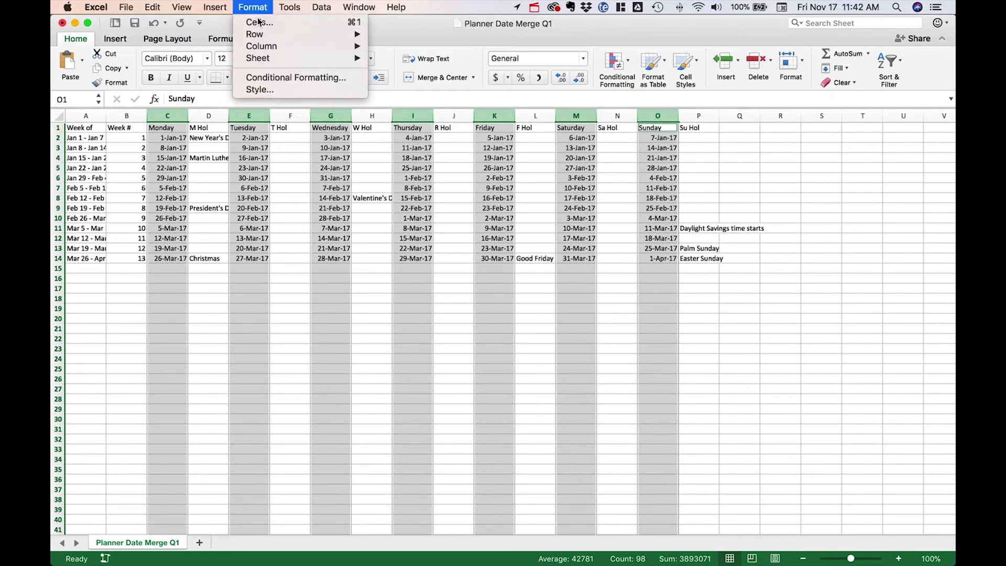
pyautogui.click(263, 25)
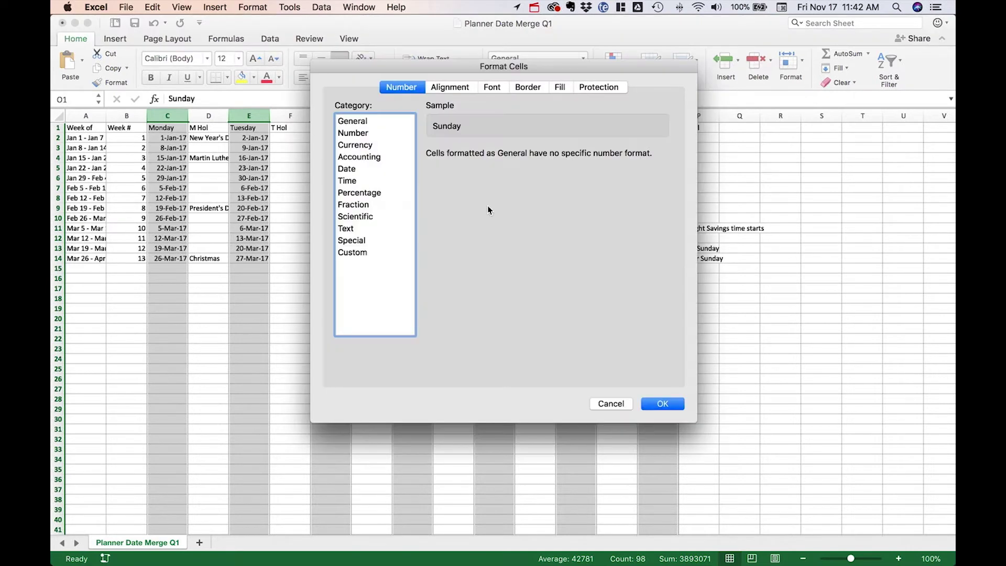
pyautogui.click(350, 169)
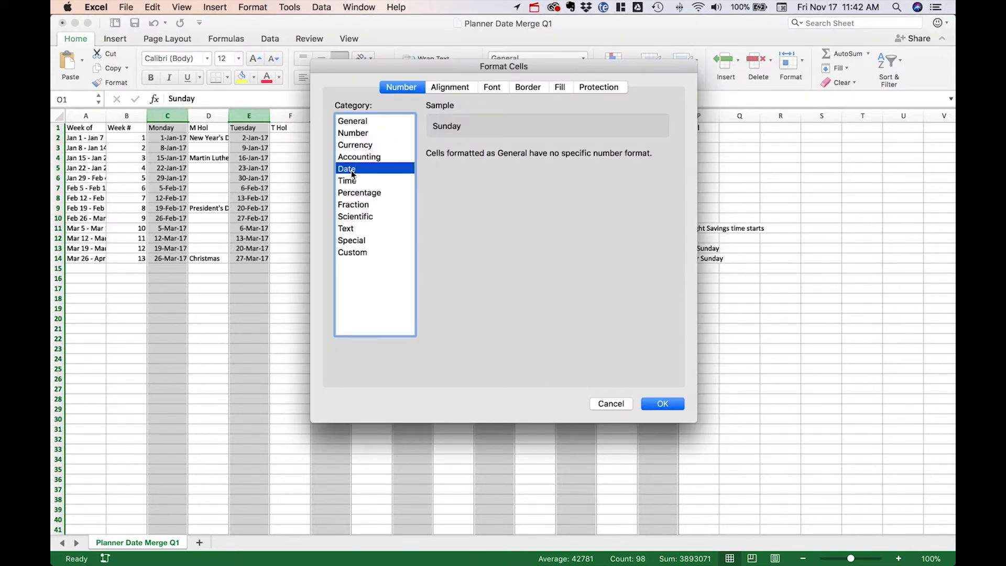
pyautogui.scroll(-5, 450, 231)
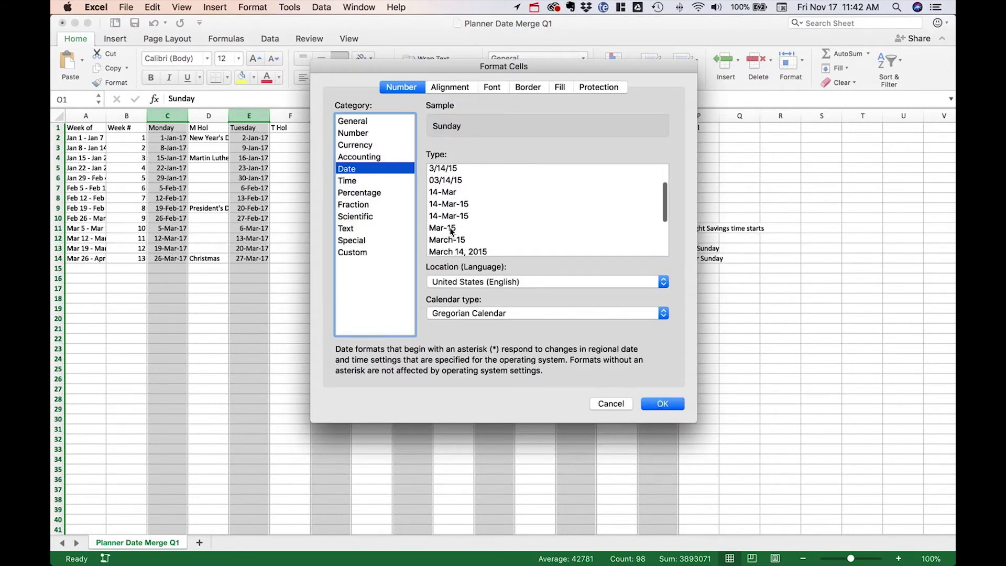
pyautogui.click(455, 203)
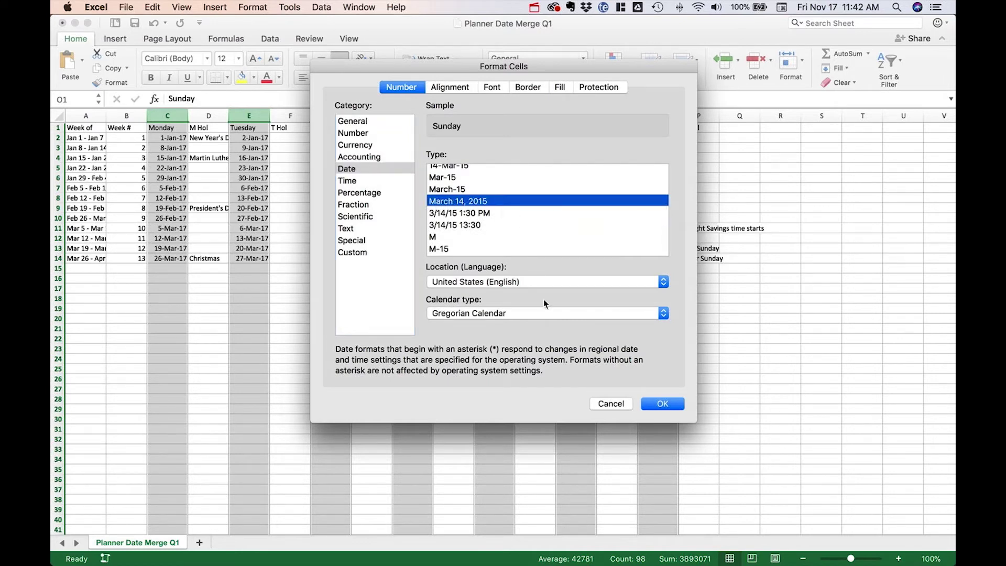
pyautogui.click(663, 405)
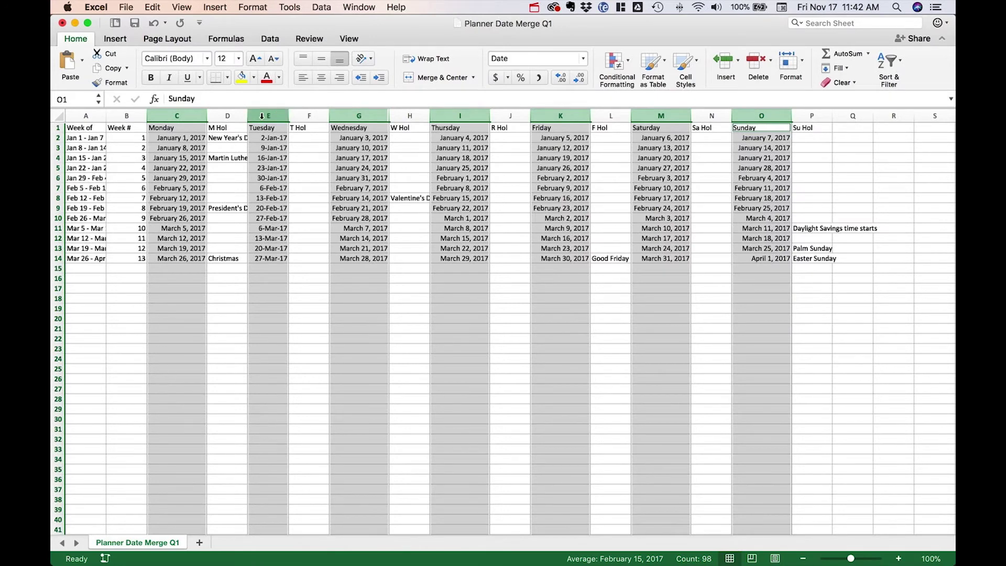
# Apply the "March 14, 2015" date type to the Tuesday column on its own
pyautogui.click(267, 115)
pyautogui.click(250, 7)
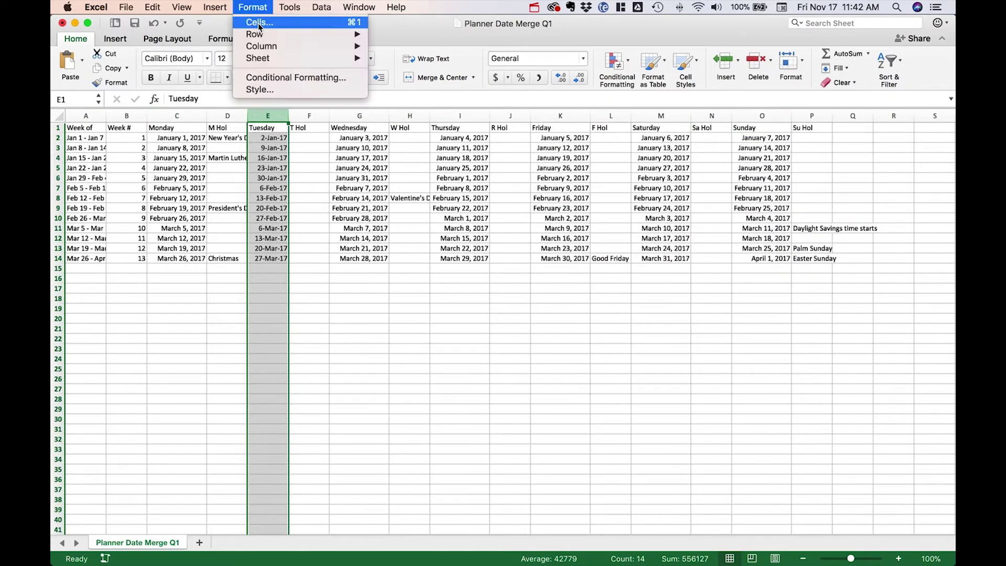
pyautogui.click(260, 22)
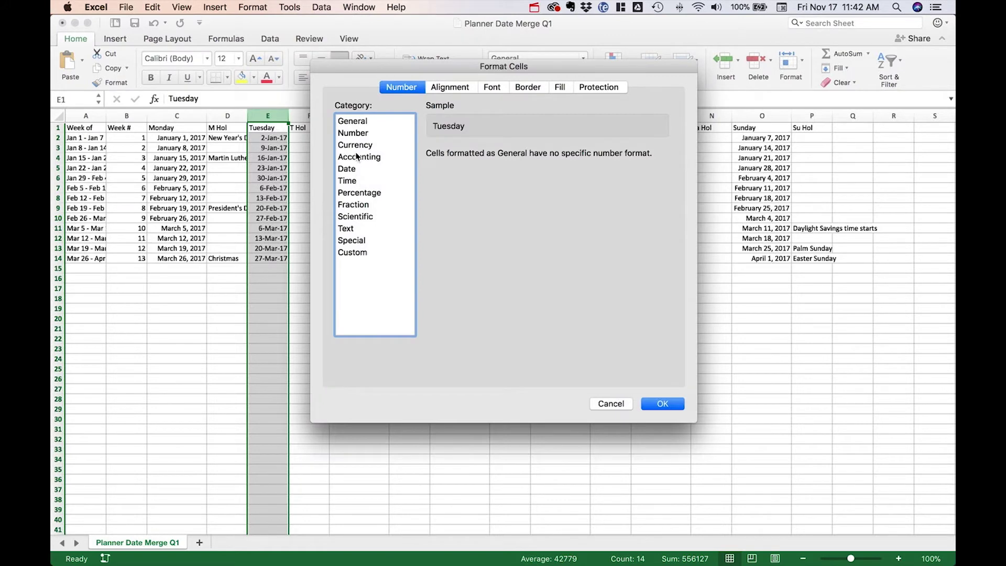
pyautogui.click(357, 168)
pyautogui.scroll(-2, 441, 238)
pyautogui.scroll(-1, 442, 239)
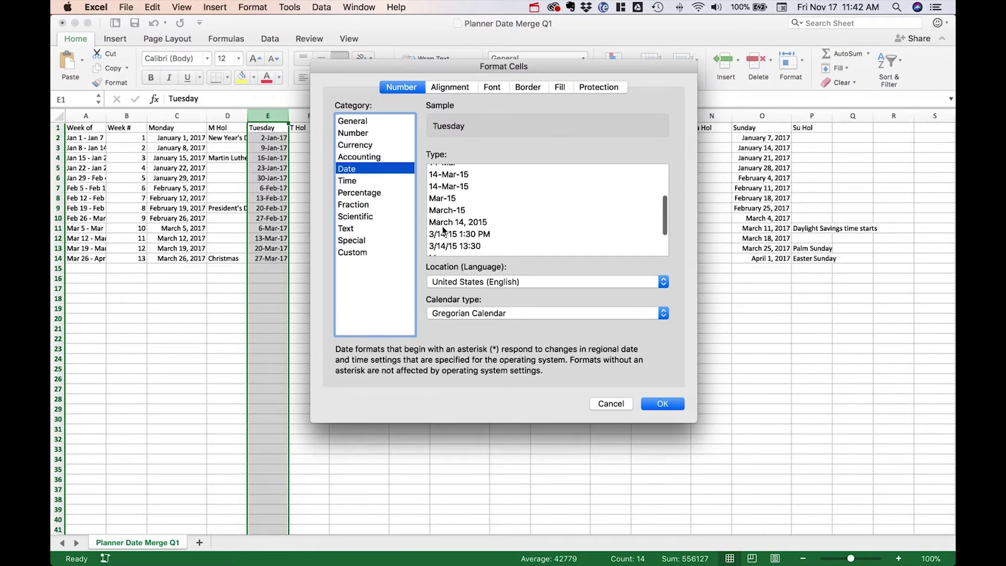
pyautogui.click(444, 226)
pyautogui.click(667, 405)
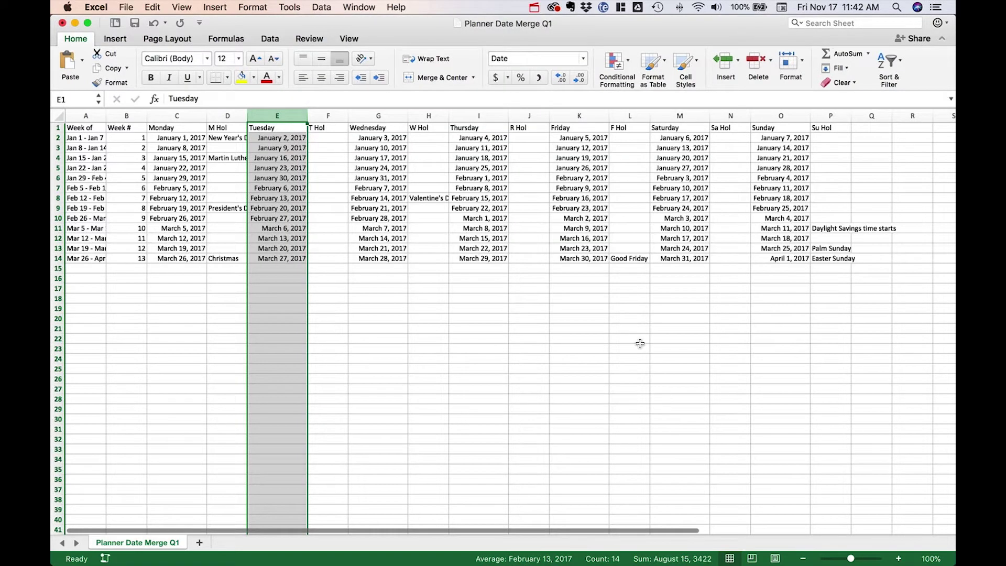
# Save Planner Date Merge Q1, continuing with its current file format, and deselect the Tuesday column
pyautogui.press('super+s')
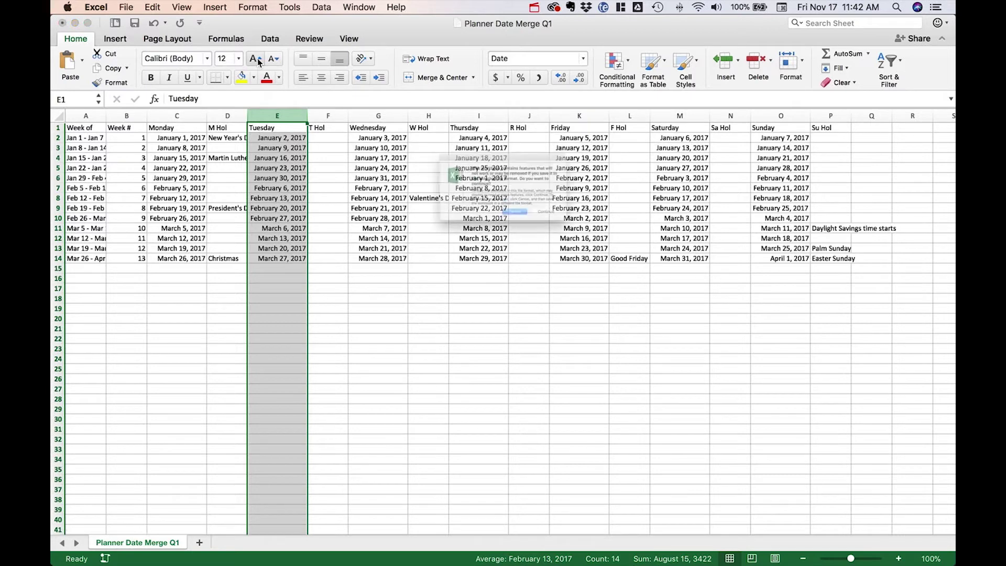
pyautogui.click(578, 235)
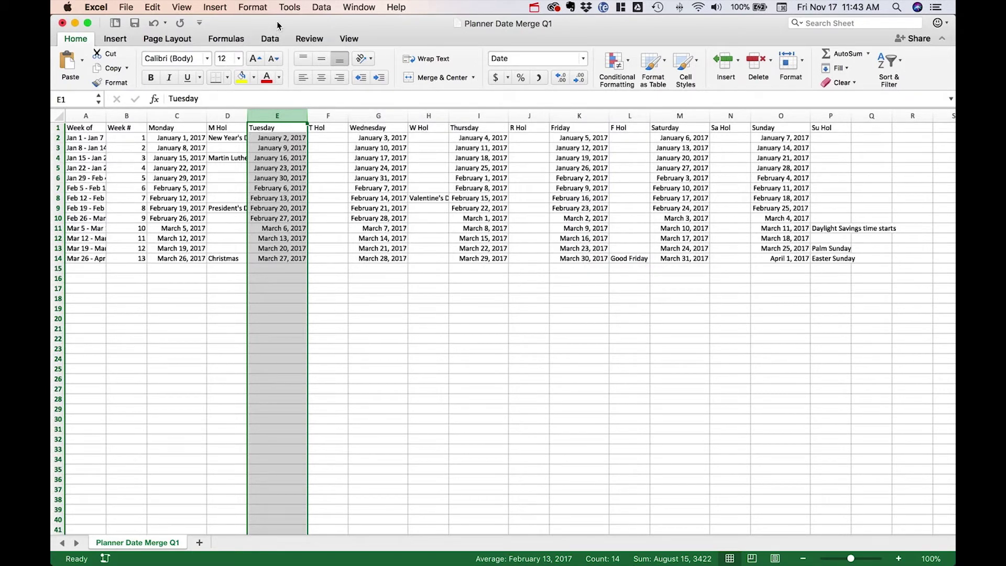
pyautogui.click(211, 195)
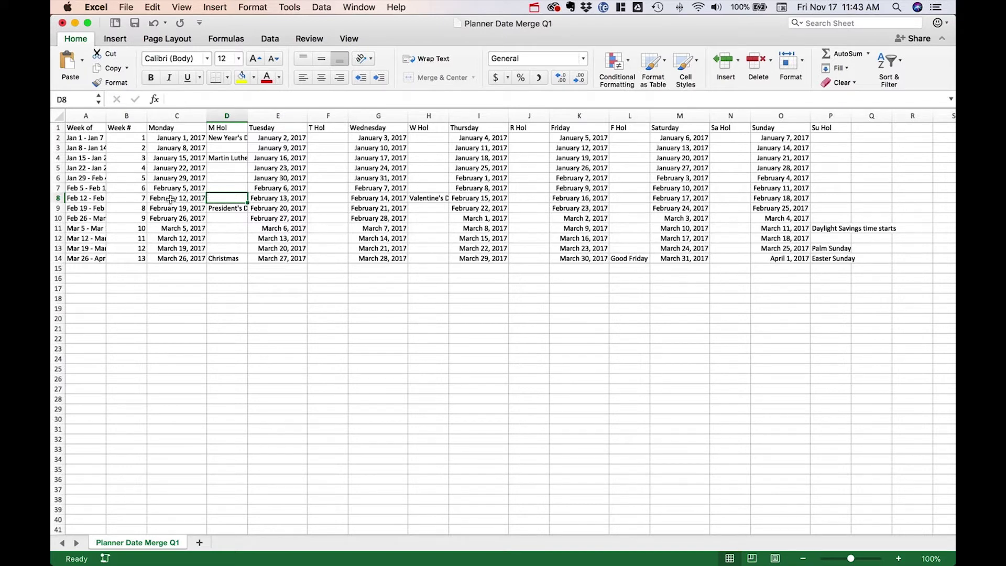
# Examine the file formats available for saving a copy, including Tab Delimited Text (.txt), and leave without saving
pyautogui.click(130, 8)
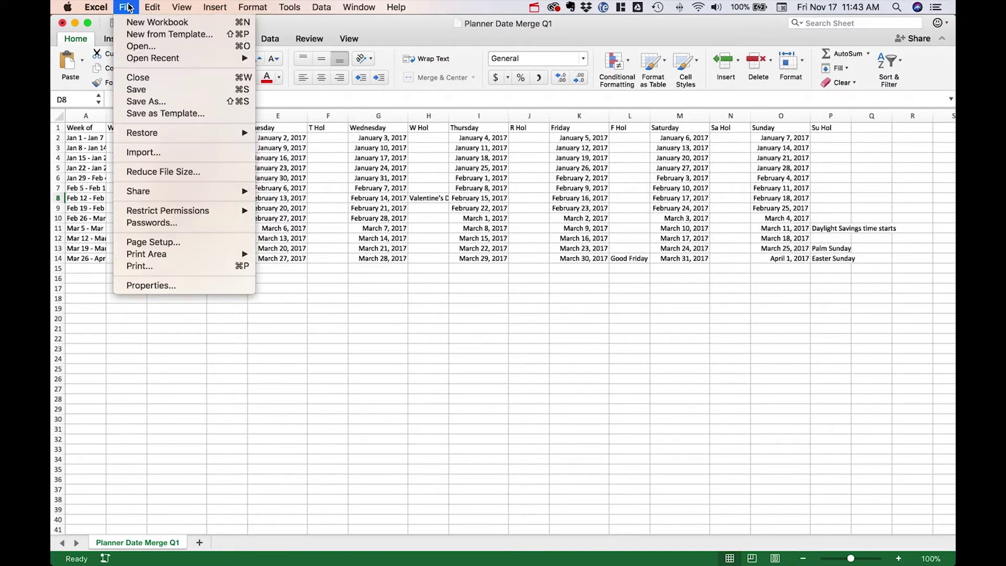
pyautogui.click(160, 103)
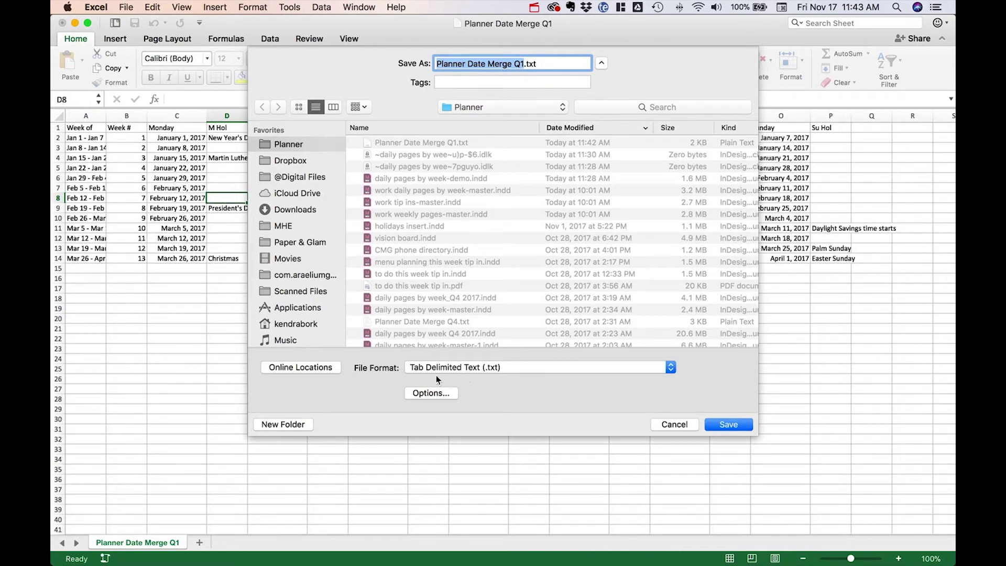
pyautogui.click(671, 368)
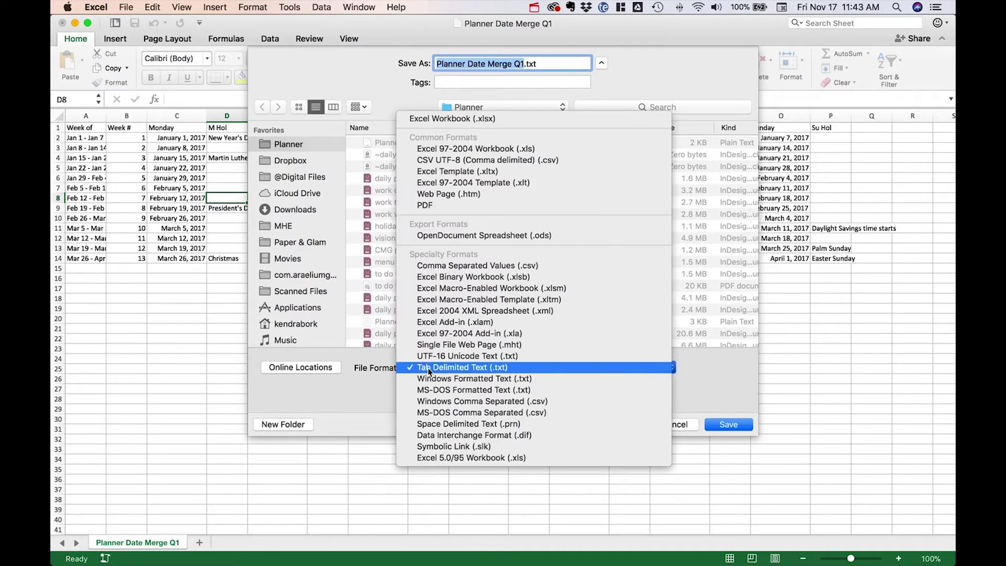
pyautogui.click(669, 367)
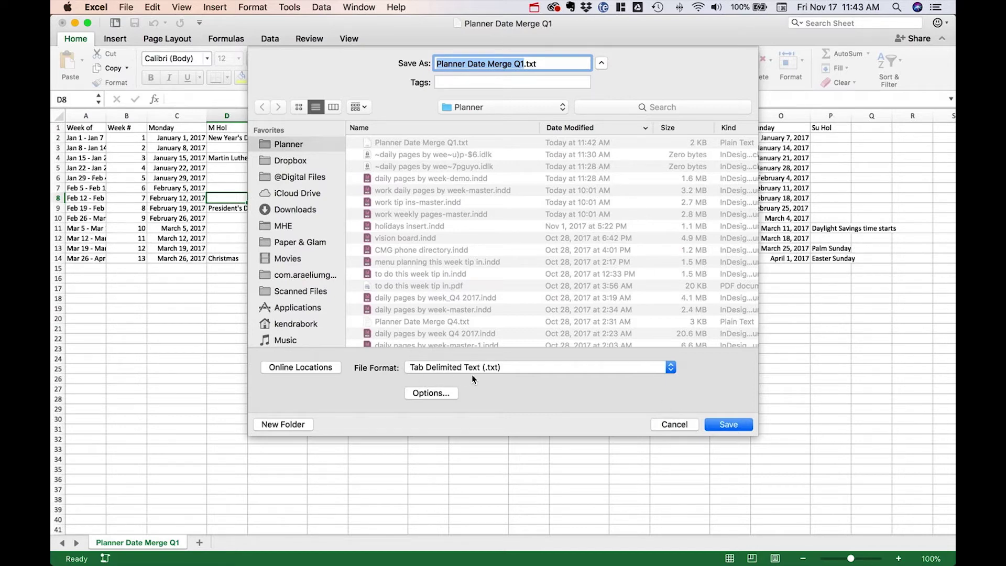
pyautogui.click(679, 427)
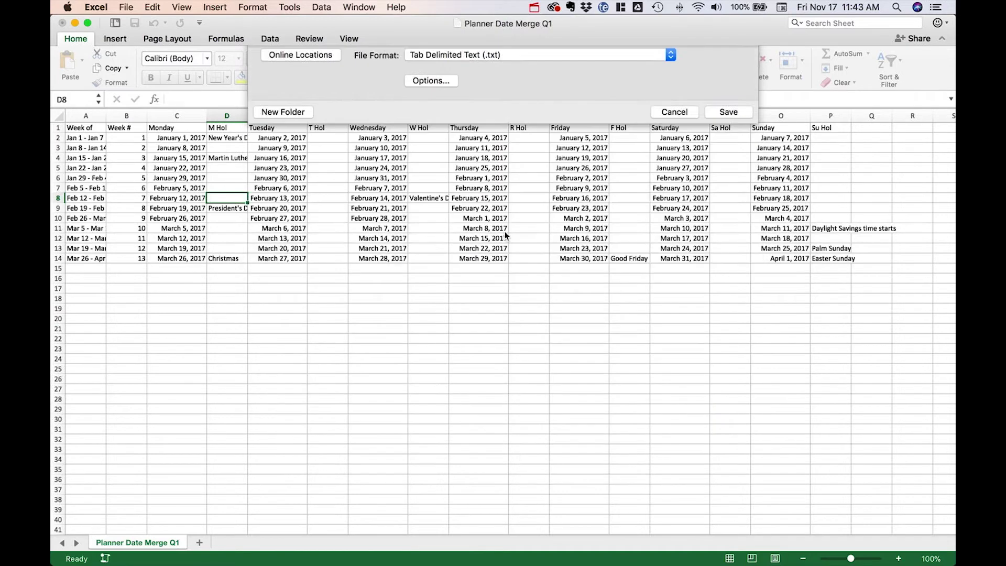
# Return to InDesign, update the data merge source, preview the reformatted dates on pages 4–5 and deselect the Tuesday date frame
pyautogui.press('super+Tab')
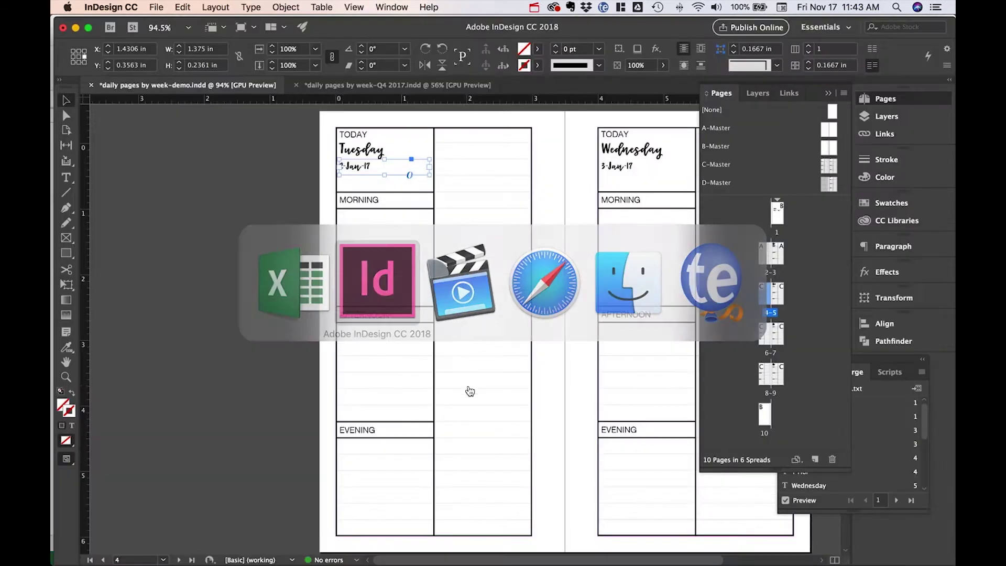
pyautogui.click(922, 372)
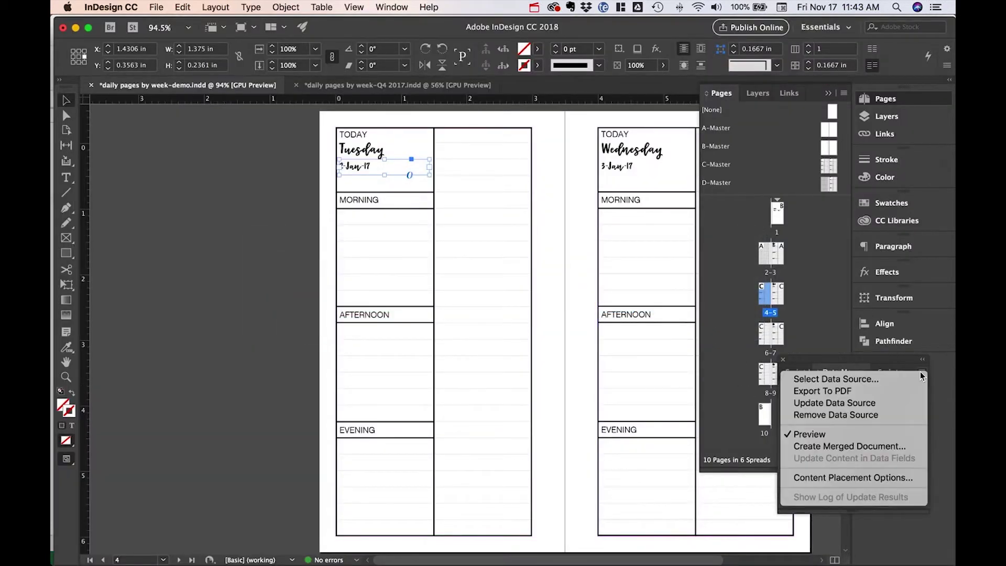
pyautogui.click(874, 407)
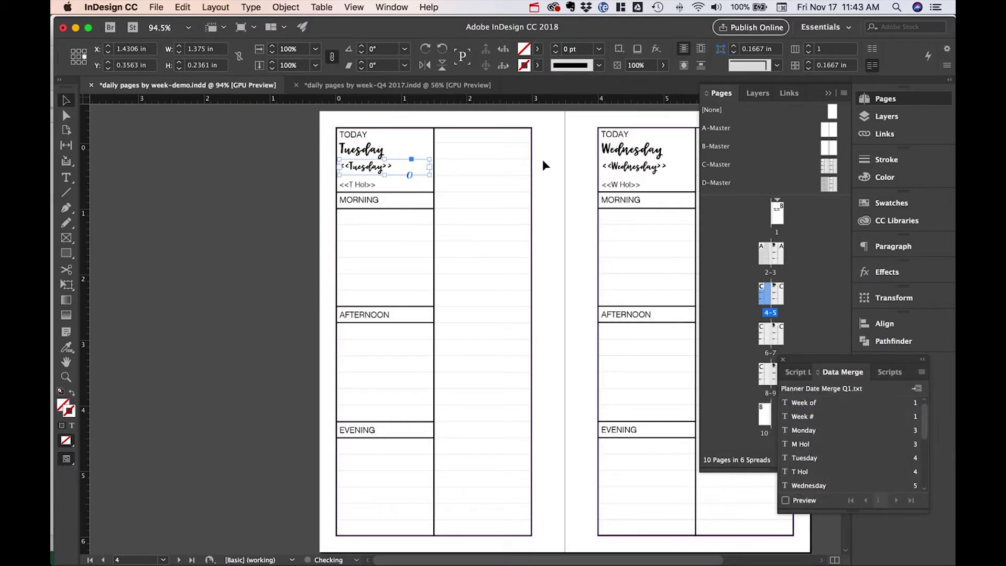
pyautogui.click(785, 500)
pyautogui.click(785, 501)
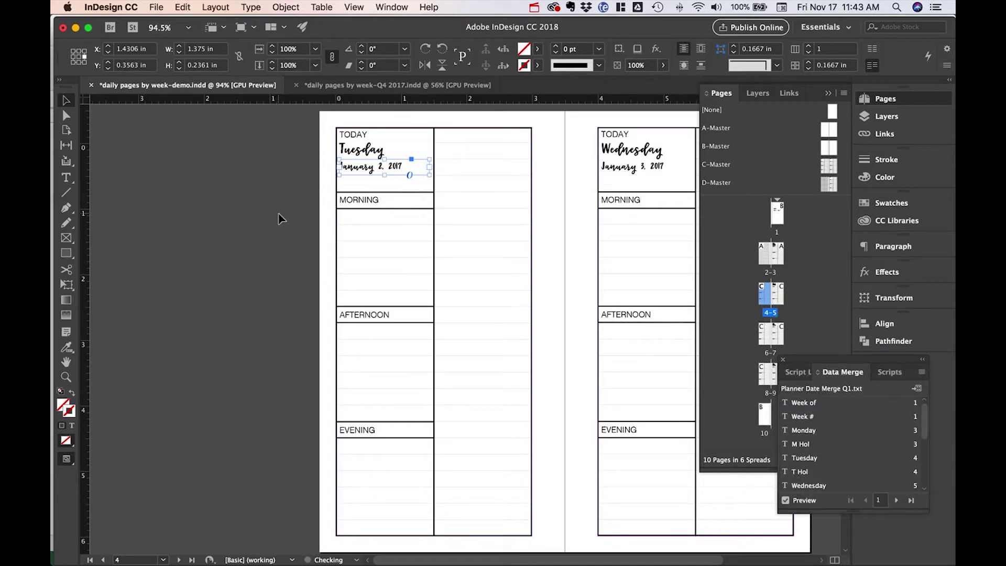
pyautogui.click(278, 181)
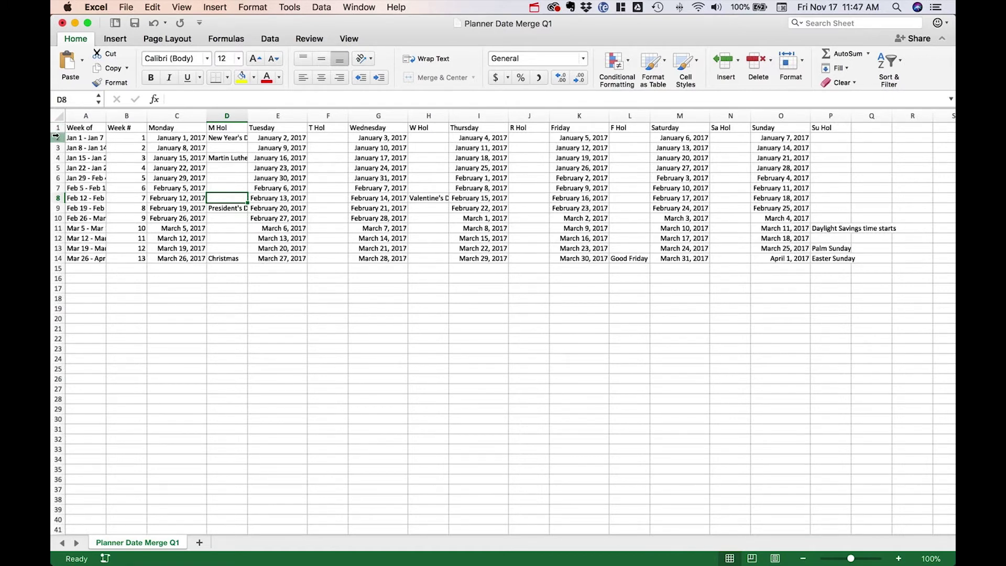
# Review the first two week rows of the worksheet and clear the Christmas entry from the week 13 Monday holiday cell
pyautogui.click(56, 136)
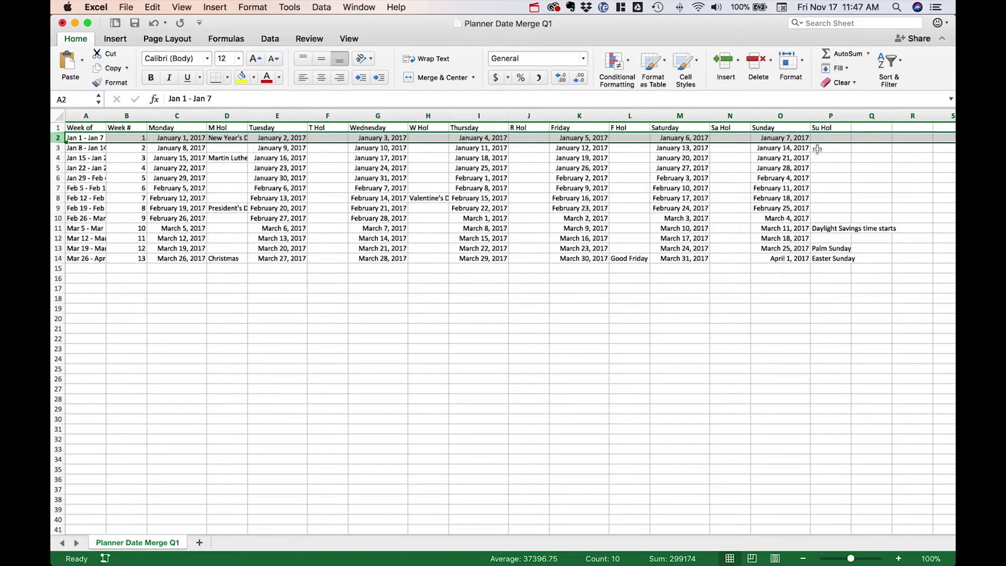
pyautogui.click(54, 147)
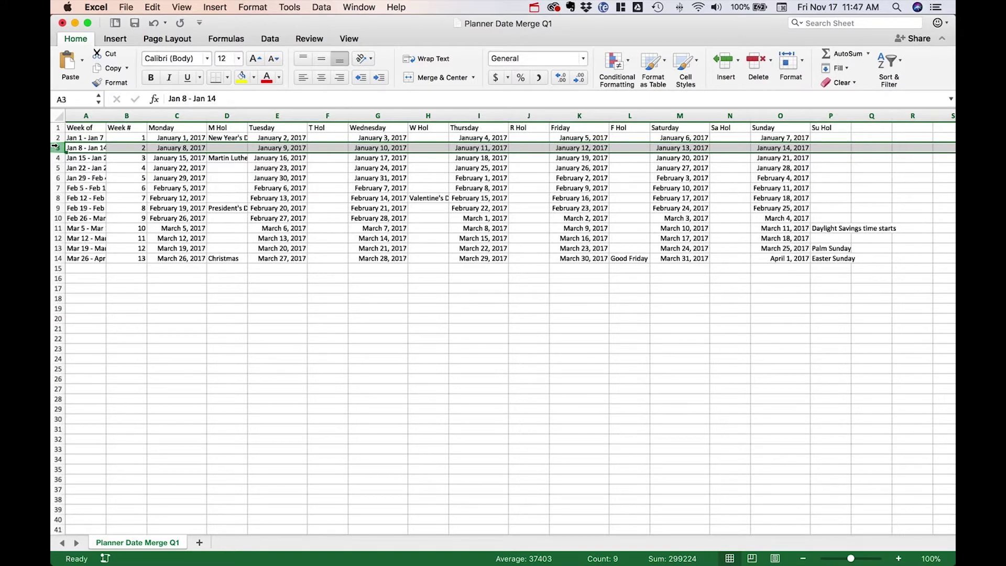
pyautogui.click(227, 259)
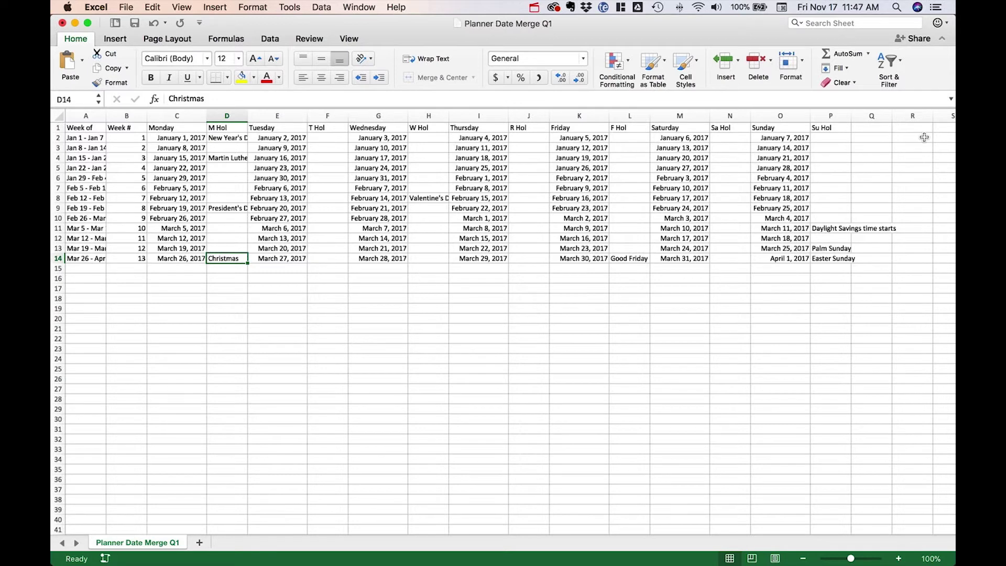
pyautogui.press('Delete')
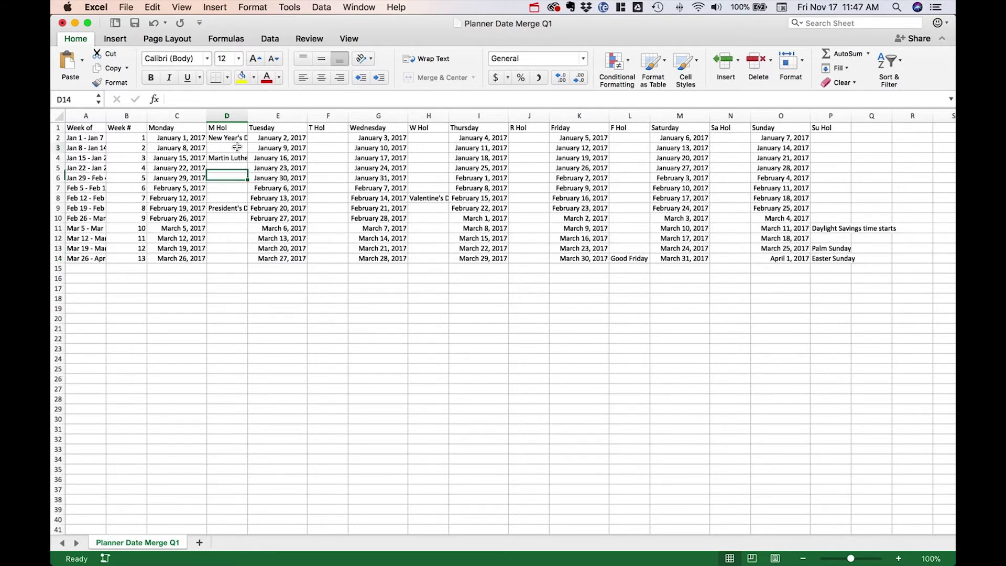
pyautogui.click(238, 147)
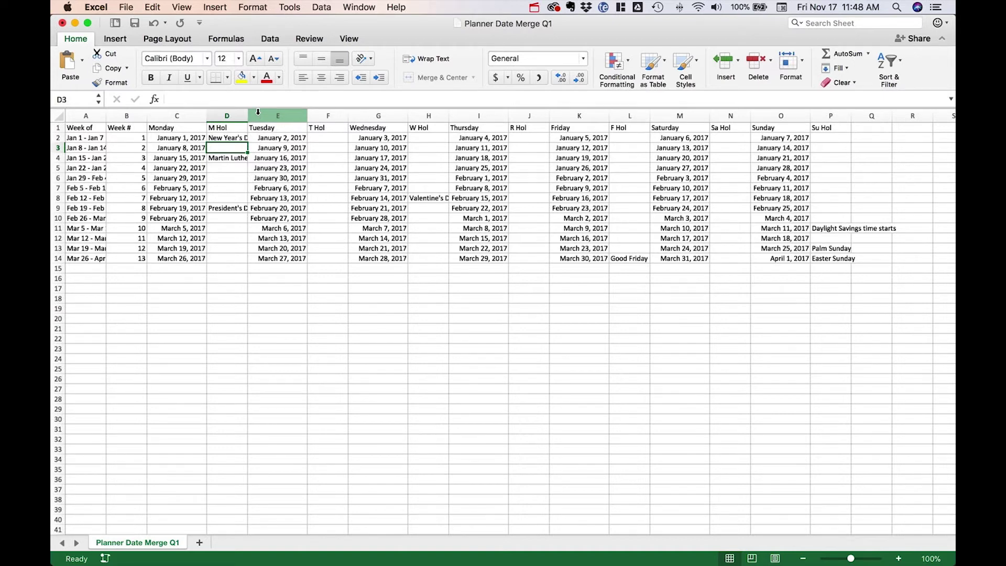
pyautogui.click(365, 113)
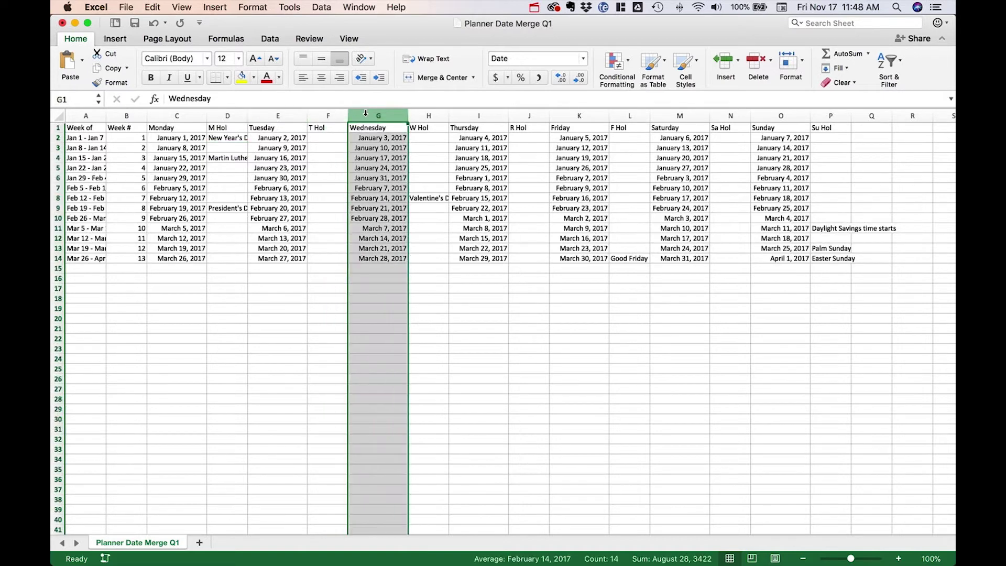
# Insert a column before Wednesday and enter T Mtgs as its header
pyautogui.rightClick(366, 113)
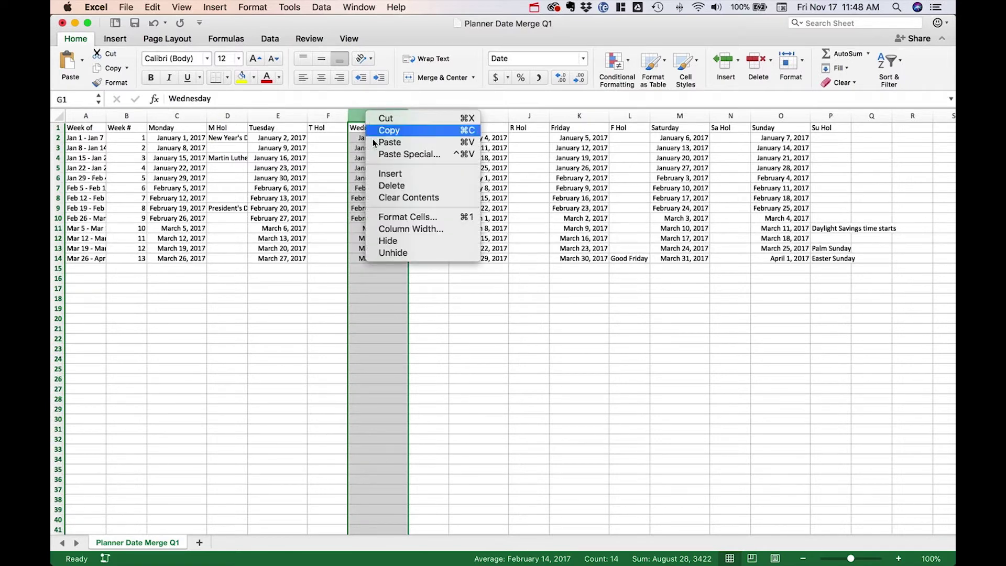
pyautogui.click(376, 173)
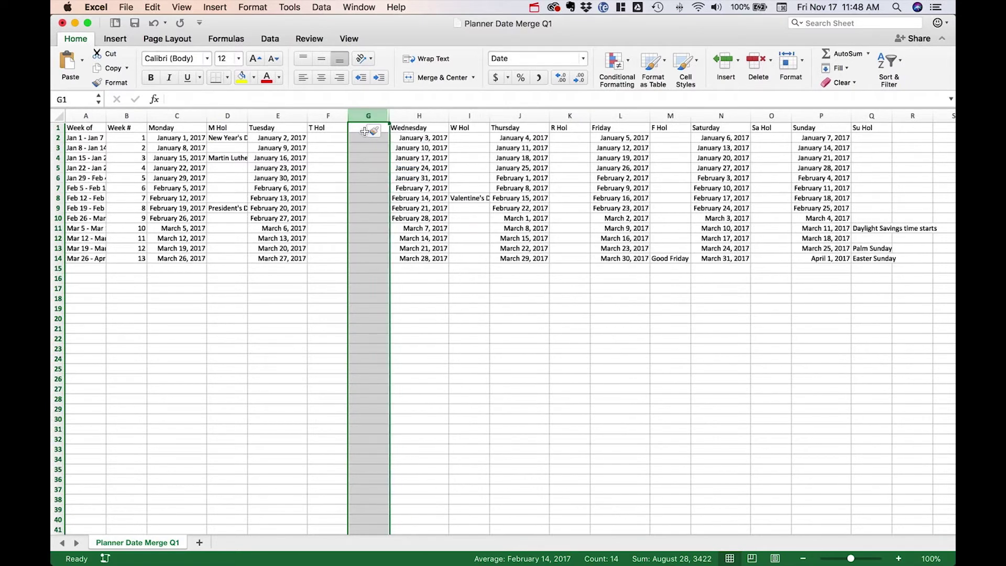
pyautogui.click(362, 129)
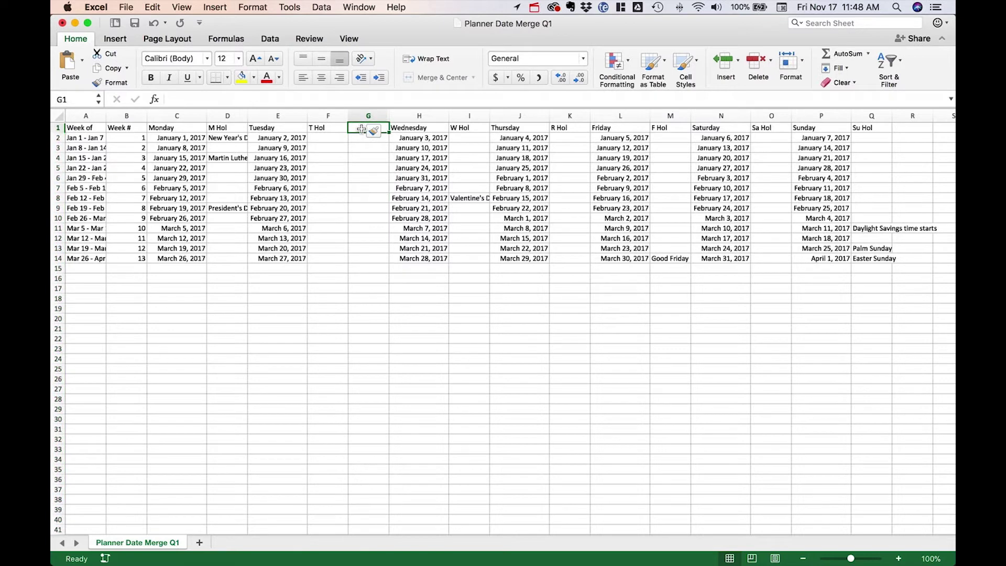
pyautogui.write('T Mtgs')
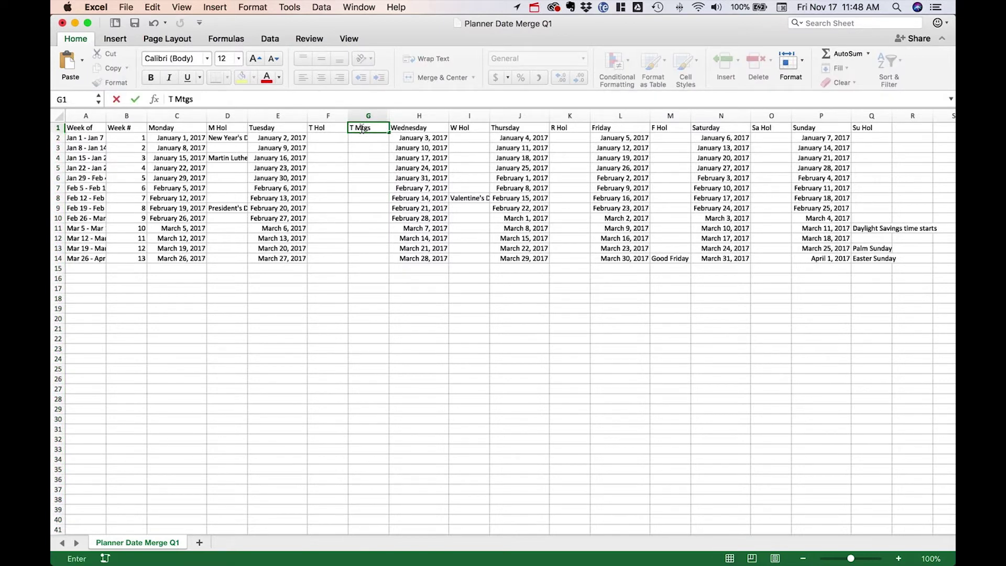
pyautogui.press('Return')
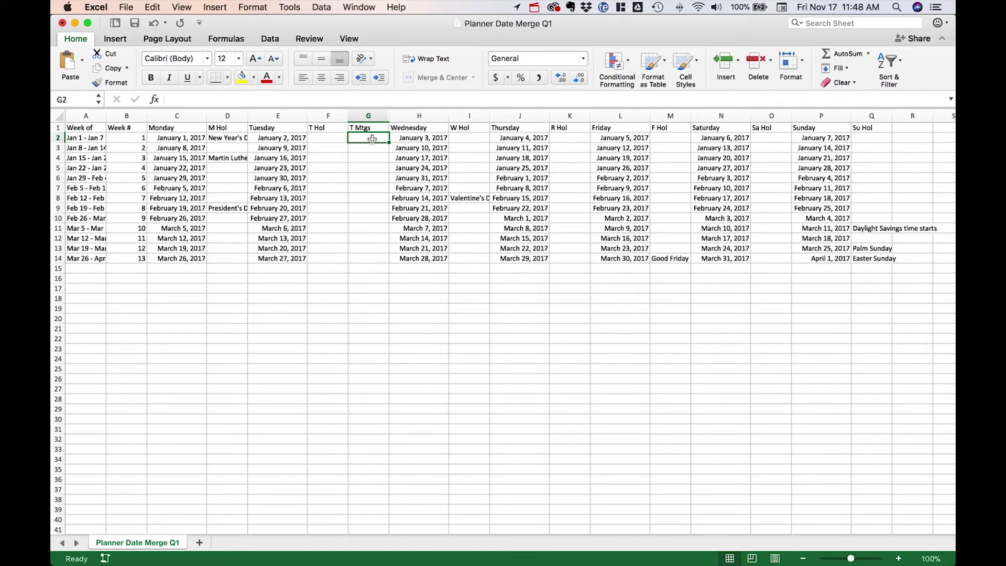
# Enter O3s as the week 1 entry under T Mtgs and copy it to weeks 2 through 13
pyautogui.write('O3s')
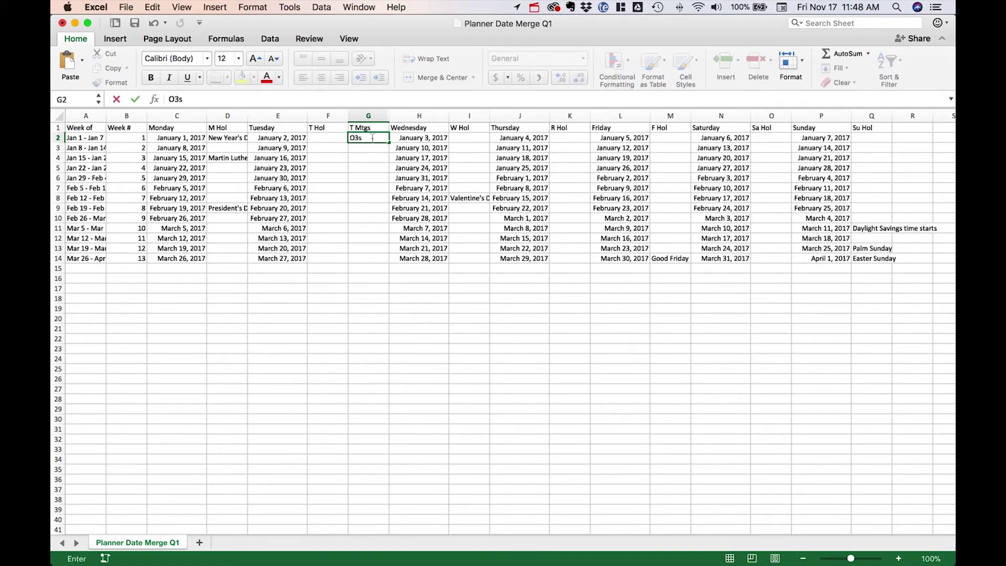
pyautogui.press('Return')
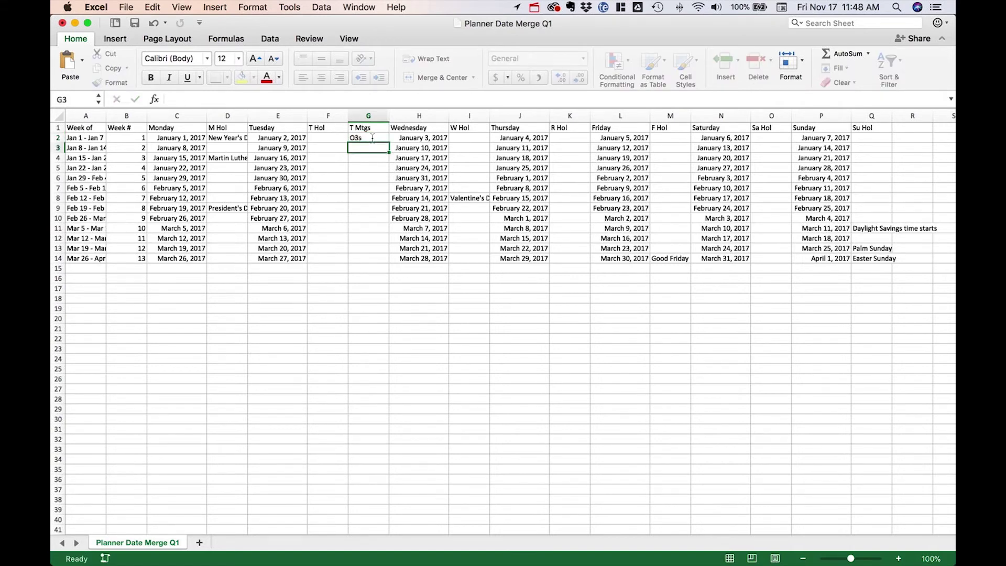
pyautogui.click(372, 138)
pyautogui.press('super+c')
pyautogui.press('Down')
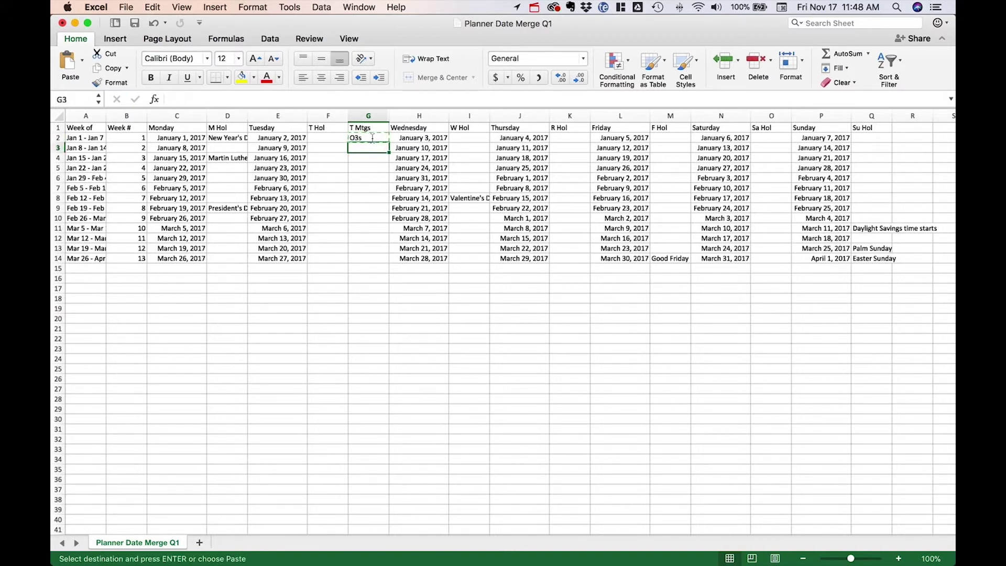
pyautogui.hotkey('shift', 'Down')
pyautogui.hotkey('shift', 'Down')
pyautogui.hotkey('shift', 'Down')
pyautogui.hotkey('shift', 'Down')
pyautogui.hotkey('shift', 'Down')
pyautogui.hotkey('shift', 'Down')
pyautogui.hotkey('shift', 'Down')
pyautogui.hotkey('shift', 'Down')
pyautogui.hotkey('shift', 'Down')
pyautogui.hotkey('shift', 'Down')
pyautogui.hotkey('shift', 'Down')
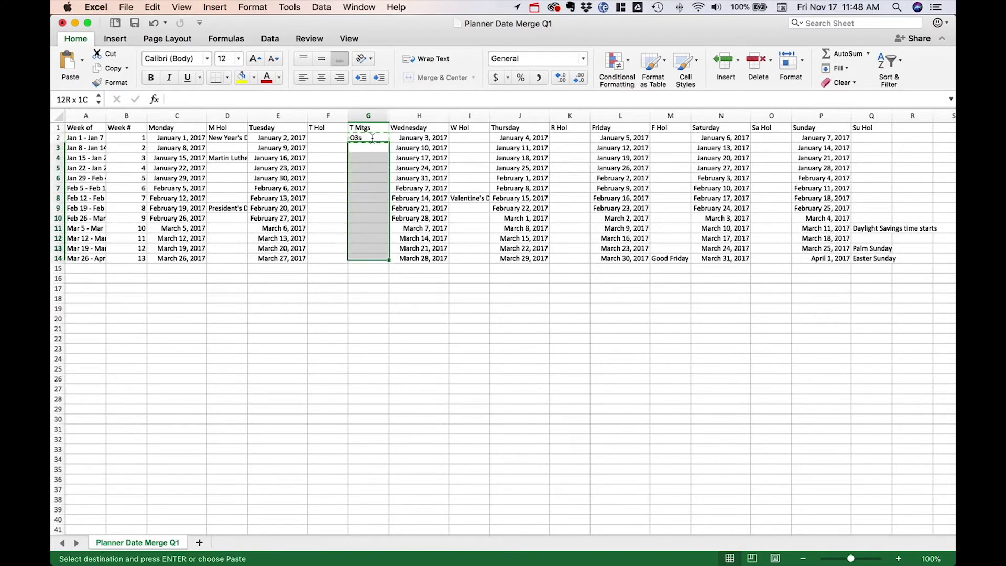
pyautogui.press('super+v')
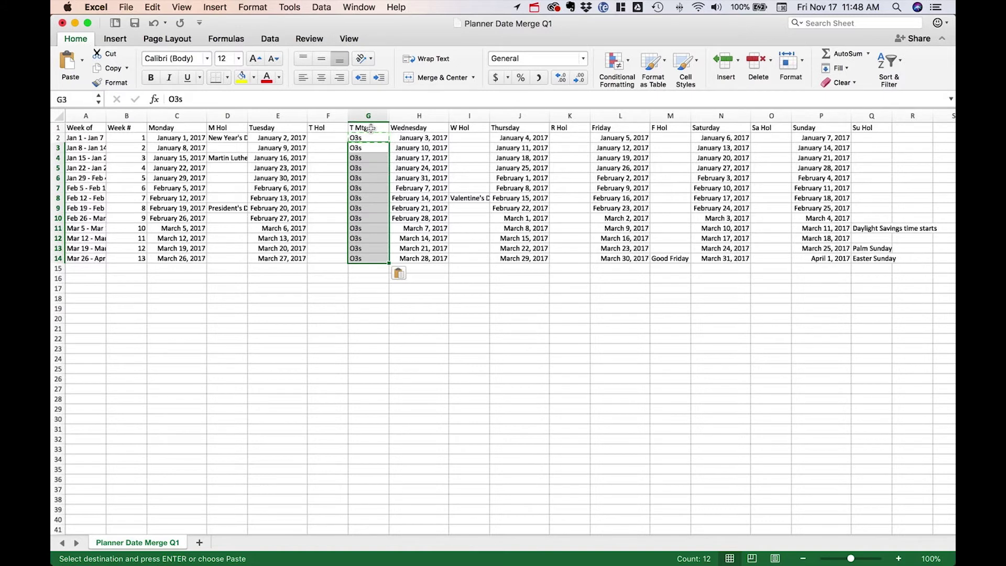
pyautogui.press('Escape')
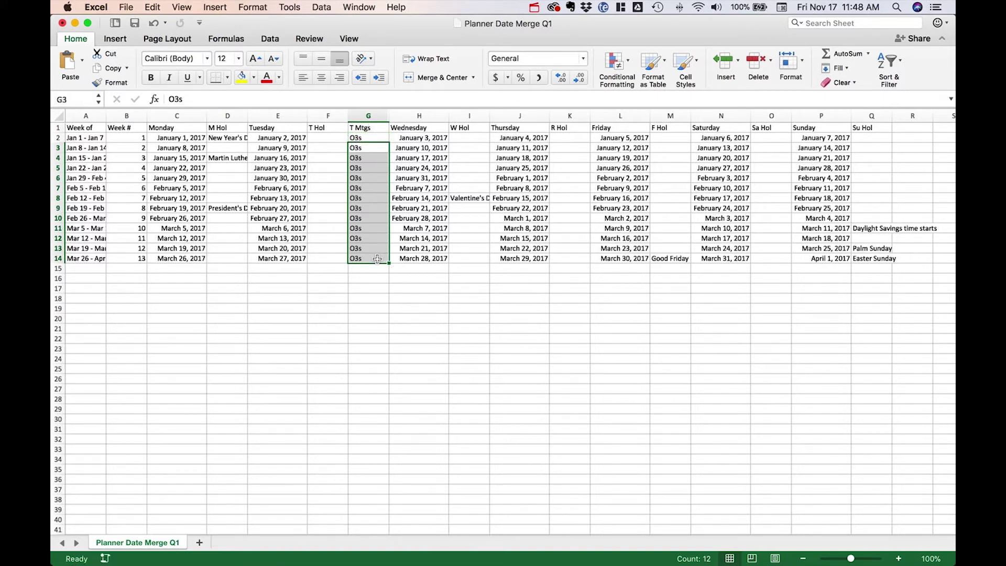
# Rename the T Mtgs header to T Mtgs 1 and insert a blank column before Wednesday
pyautogui.click(380, 127)
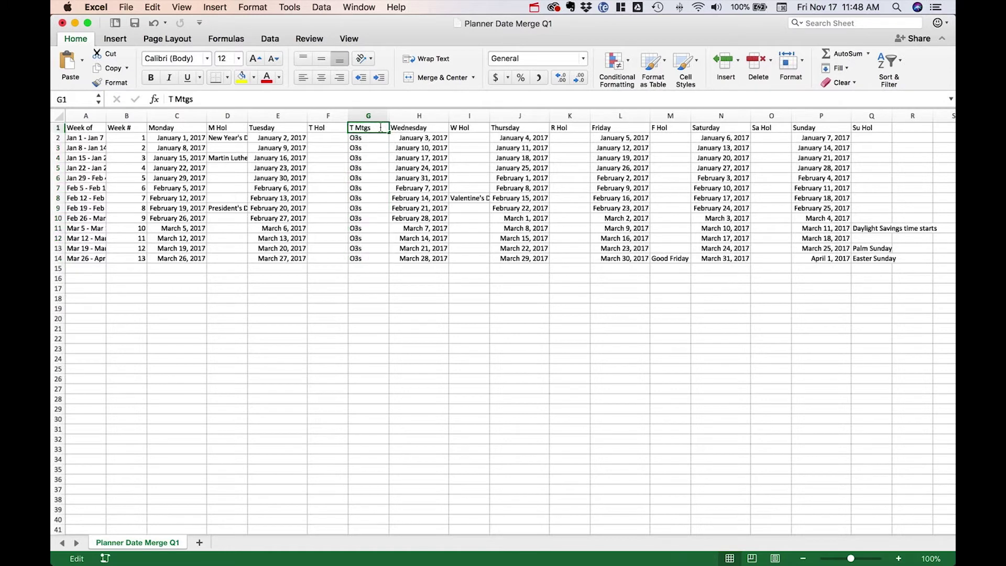
pyautogui.doubleClick(381, 128)
pyautogui.write('1')
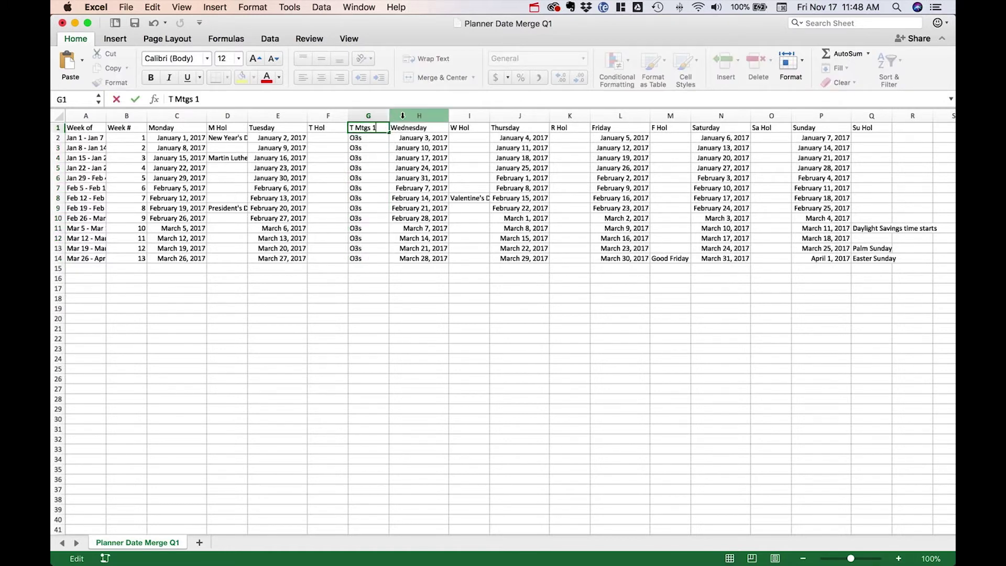
pyautogui.click(402, 115)
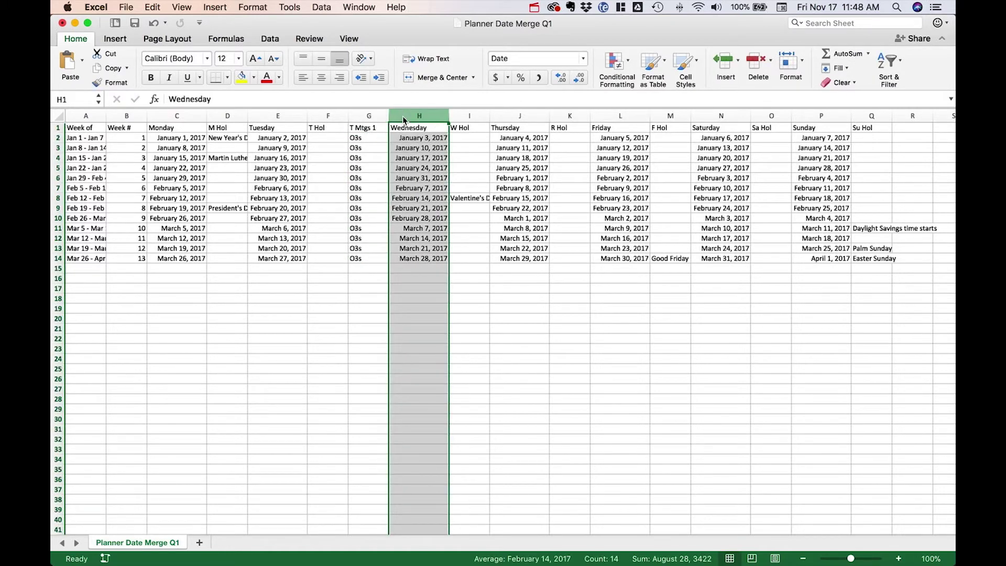
pyautogui.rightClick(403, 116)
pyautogui.click(420, 176)
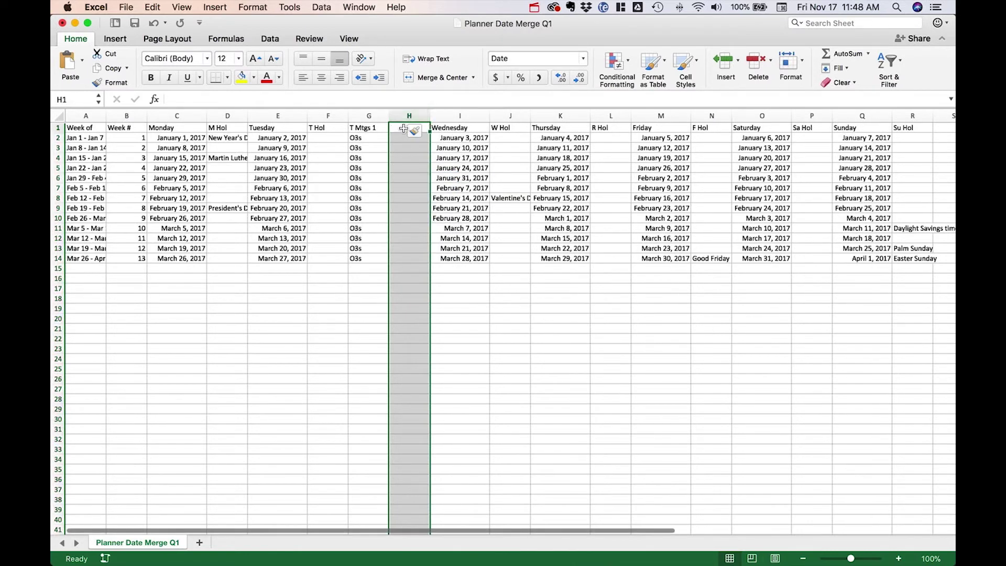
# Move all the O3s entries into the blank column before Wednesday and give it the header T Mtgs 2
pyautogui.click(403, 129)
pyautogui.click(368, 135)
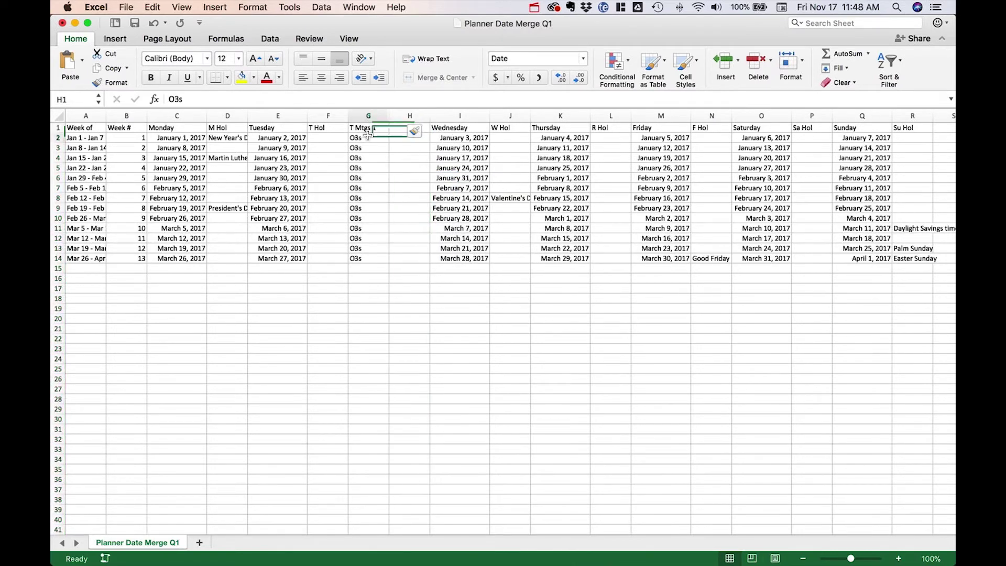
pyautogui.moveTo(367, 134); pyautogui.dragTo(369, 259)
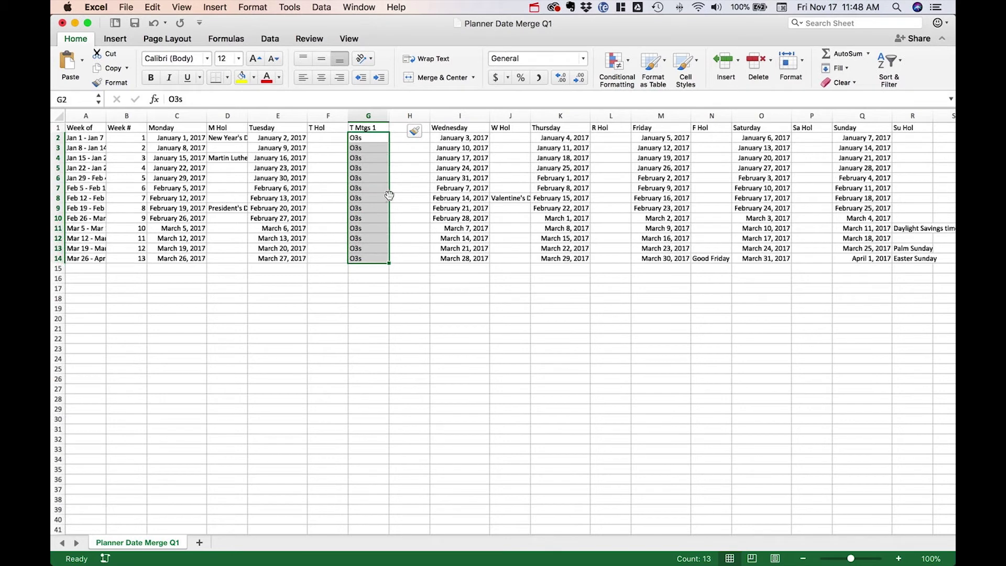
pyautogui.moveTo(388, 195); pyautogui.dragTo(406, 198)
pyautogui.click(360, 142)
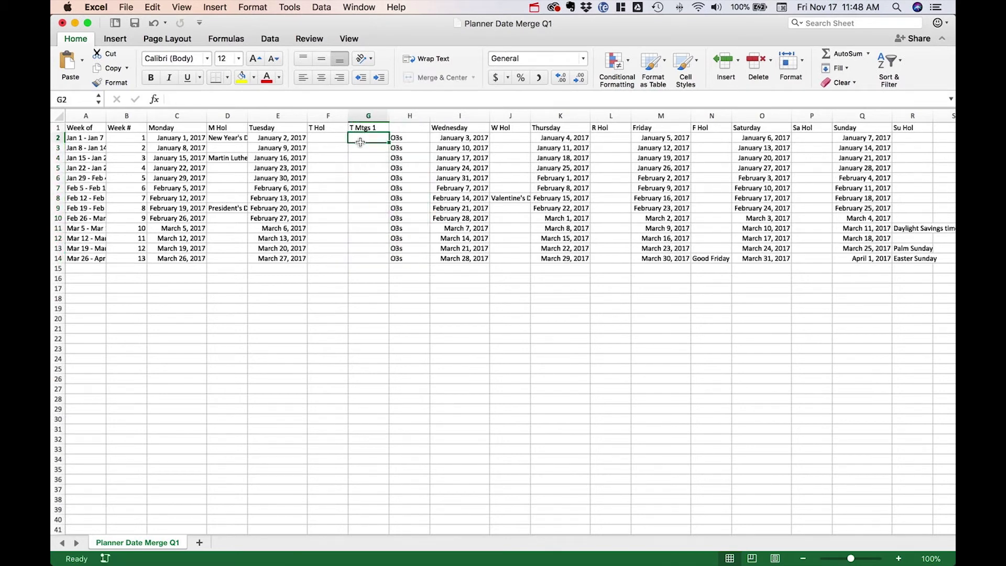
pyautogui.click(400, 128)
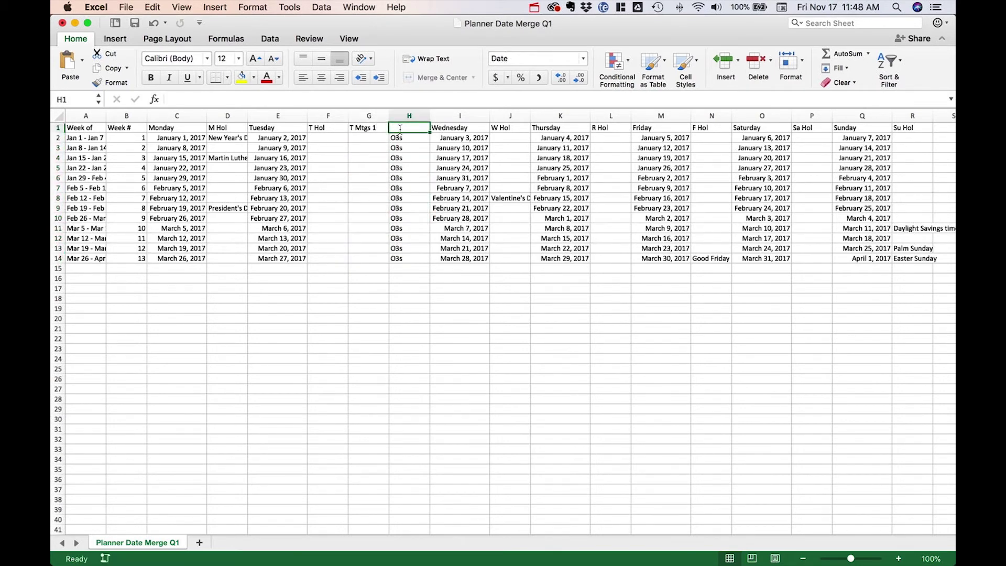
pyautogui.write('T Mtgs 2')
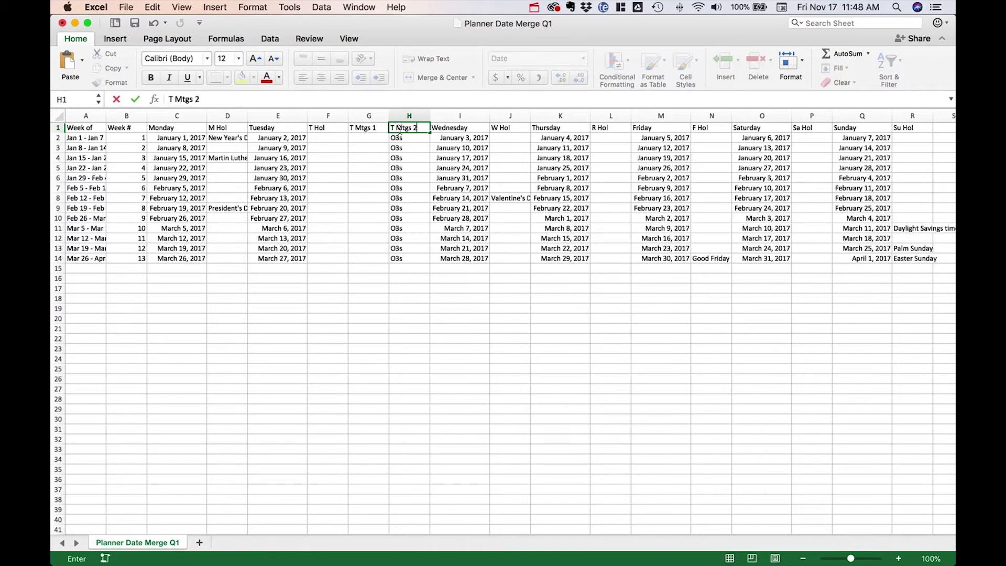
pyautogui.click(366, 130)
# Under T Mtgs 1, enter CalRHA Leg for week 1 and Acct Team Mtg for week 2
pyautogui.click(367, 137)
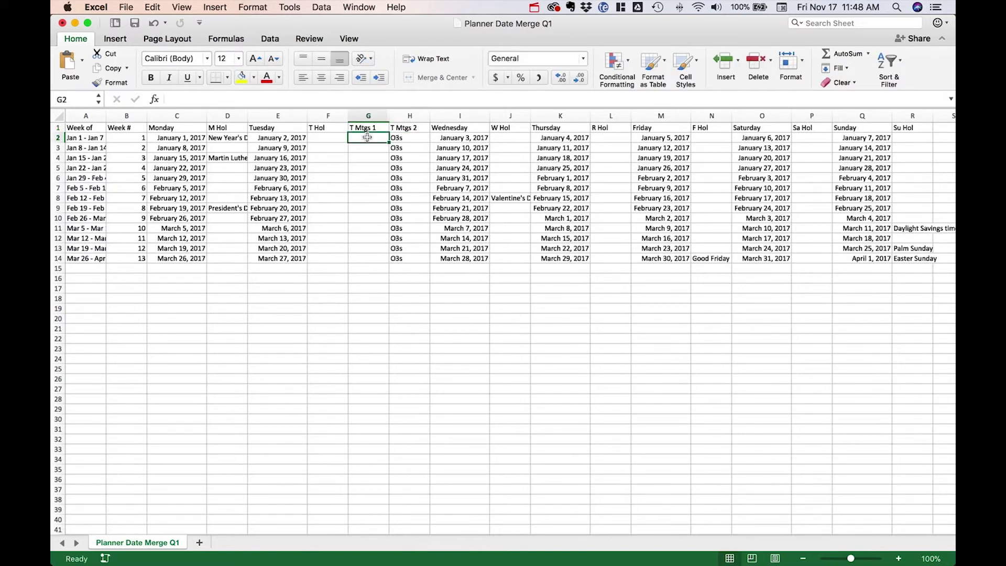
pyautogui.write('CalRHA Leg')
pyautogui.press('Return')
pyautogui.write('Acct')
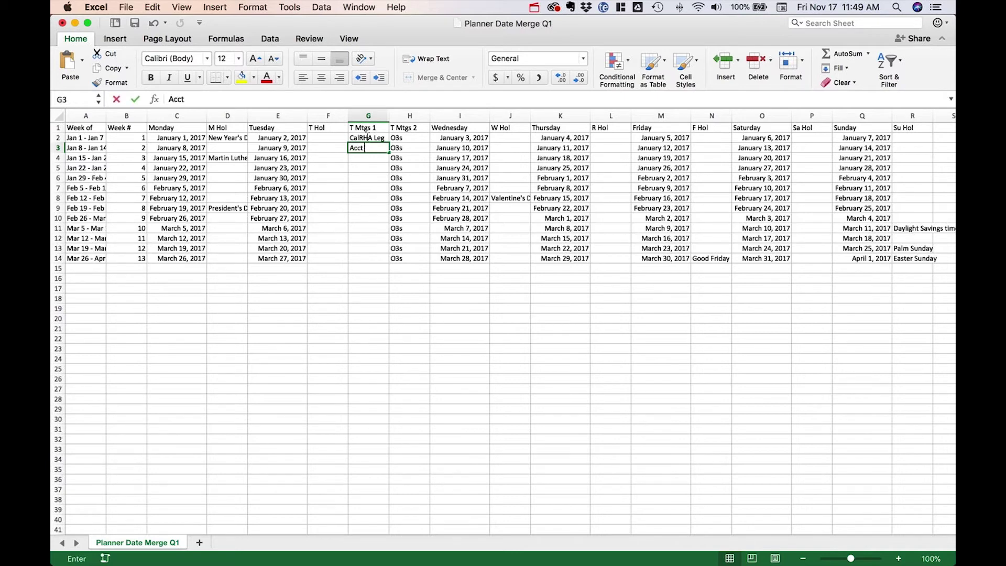
pyautogui.write(' Team M')
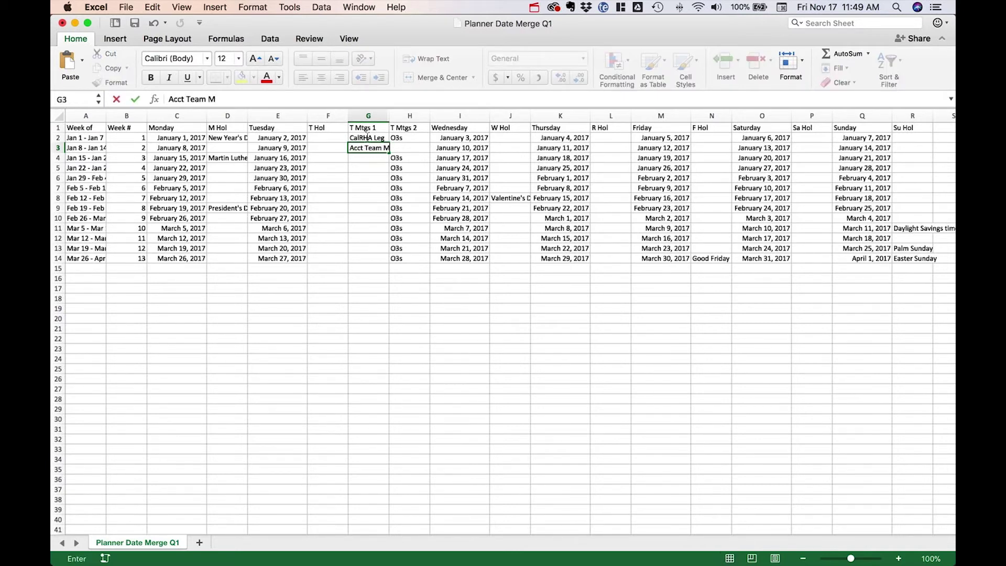
# Copy the CalRHA Leg entry to every other week under T Mtgs 1, from week 3 through week 13
pyautogui.click(367, 137)
pyautogui.press('cmd+c')
pyautogui.press('Down')
pyautogui.press('Down')
pyautogui.press('cmd+v')
pyautogui.press('Down')
pyautogui.press('Down')
pyautogui.press('cmd+v')
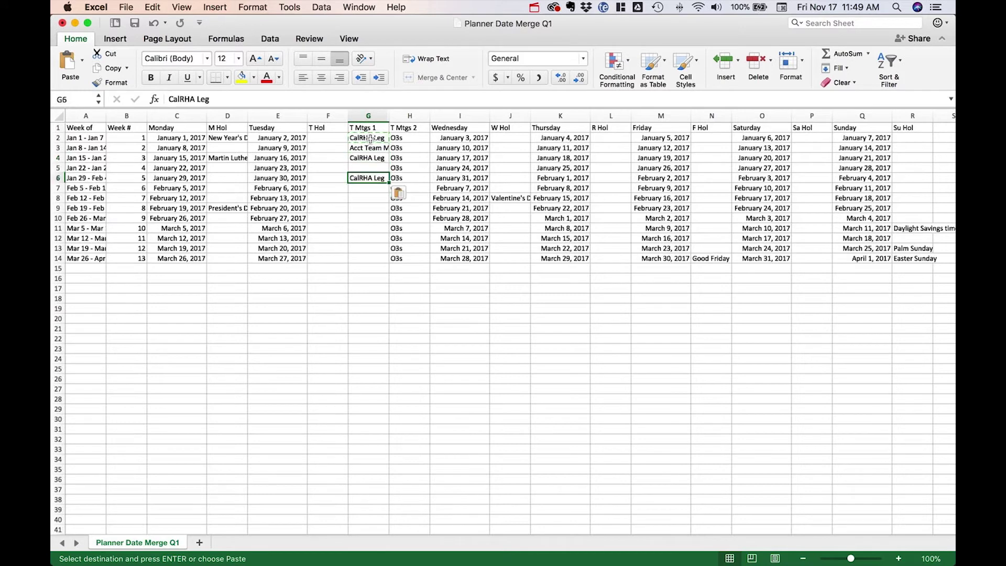
pyautogui.press('Down')
pyautogui.press('Down')
pyautogui.press('cmd+v')
pyautogui.press('Down')
pyautogui.press('Down')
pyautogui.press('Down')
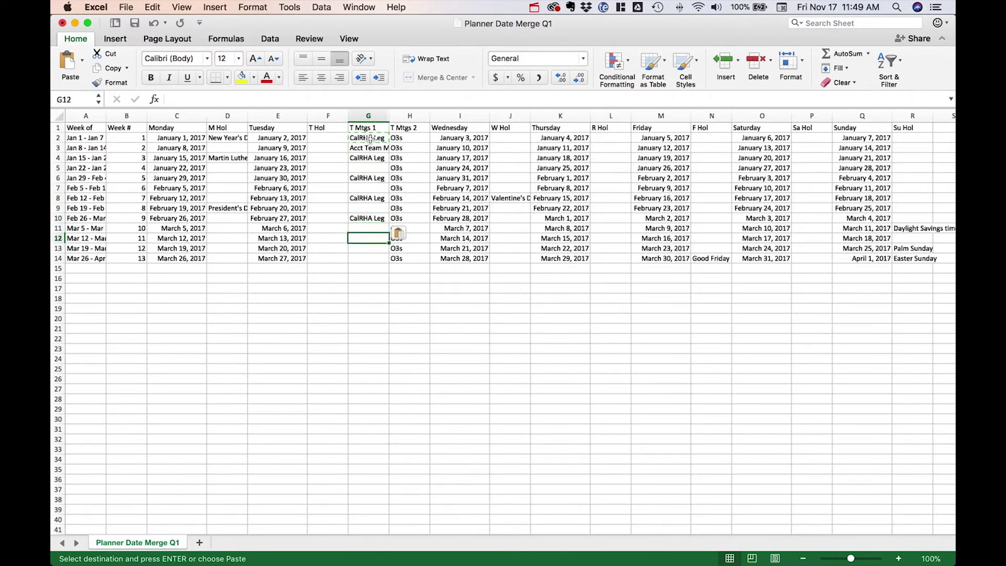
pyautogui.press('super+v')
pyautogui.press('Down')
pyautogui.press('Down')
pyautogui.press('super+v')
# Copy the Acct Team Mtg entry to the remaining even-numbered weeks under T Mtgs 1, from week 4 through week 12
pyautogui.press('Up')
pyautogui.press('Up')
pyautogui.press('Up')
pyautogui.press('Up')
pyautogui.press('Up')
pyautogui.press('Up')
pyautogui.press('Up')
pyautogui.press('Up')
pyautogui.press('Up')
pyautogui.press('Up')
pyautogui.press('Up')
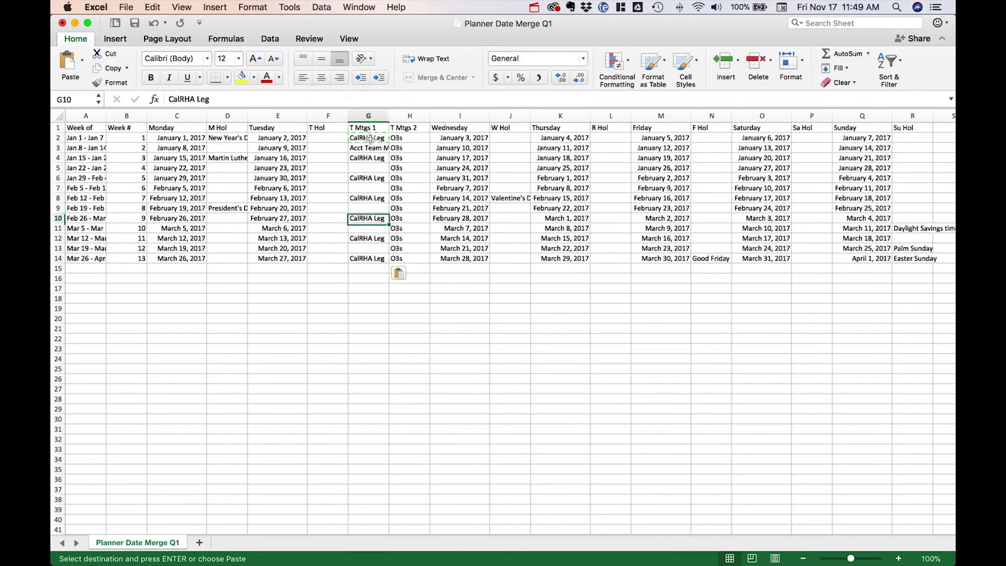
pyautogui.press('super+c')
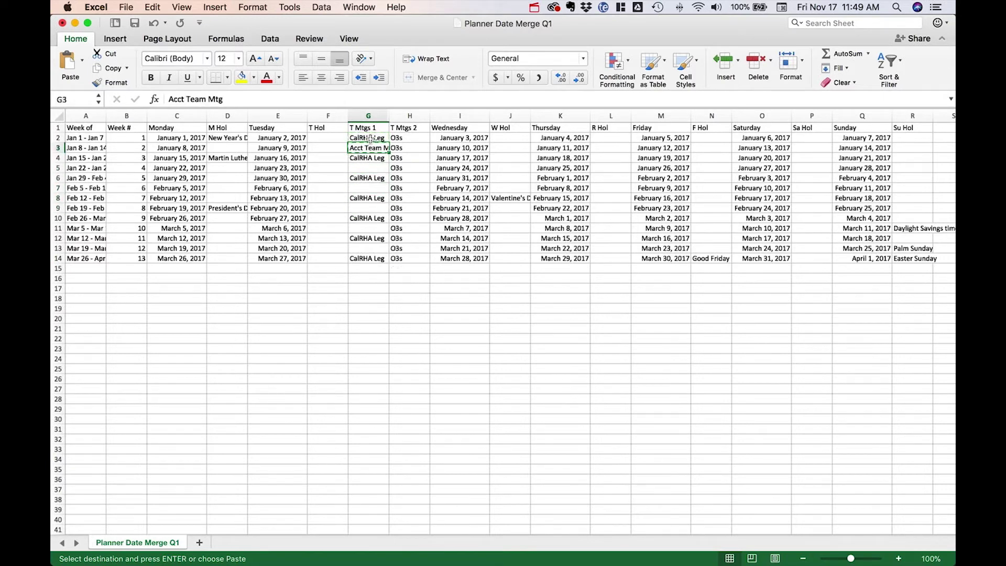
pyautogui.press('Down')
pyautogui.press('Down')
pyautogui.press('super+v')
pyautogui.press('Down')
pyautogui.press('Down')
pyautogui.press('super+v')
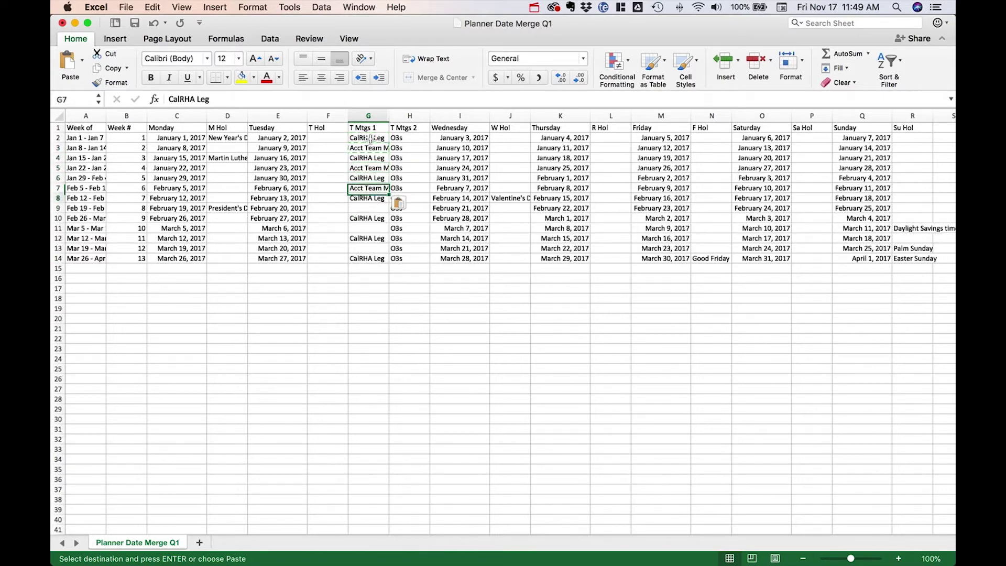
pyautogui.press('Down')
pyautogui.press('Down')
pyautogui.press('super+v')
pyautogui.press('Down')
pyautogui.press('Down')
pyautogui.press('super+v')
pyautogui.press('Down')
pyautogui.press('Down')
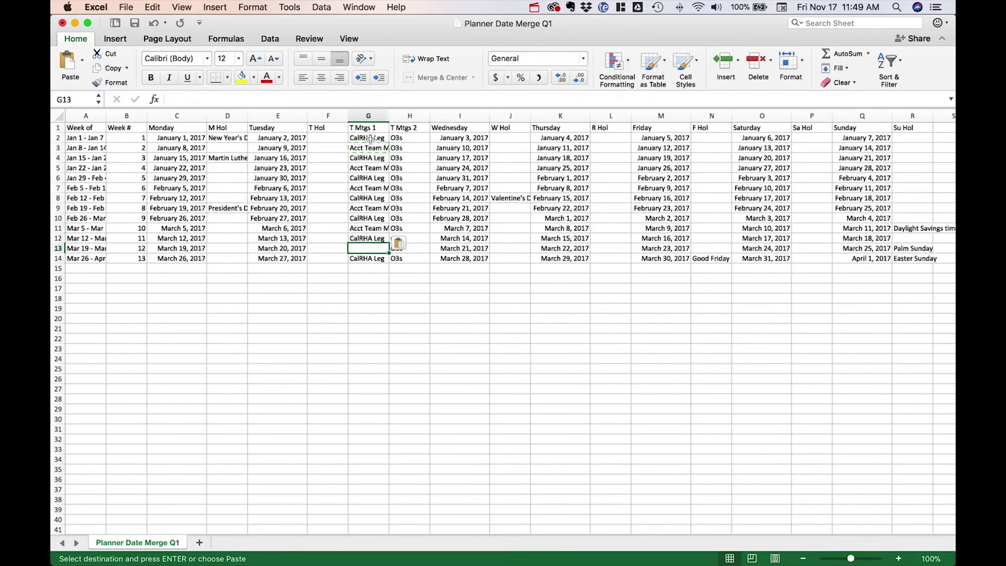
pyautogui.press('super+v')
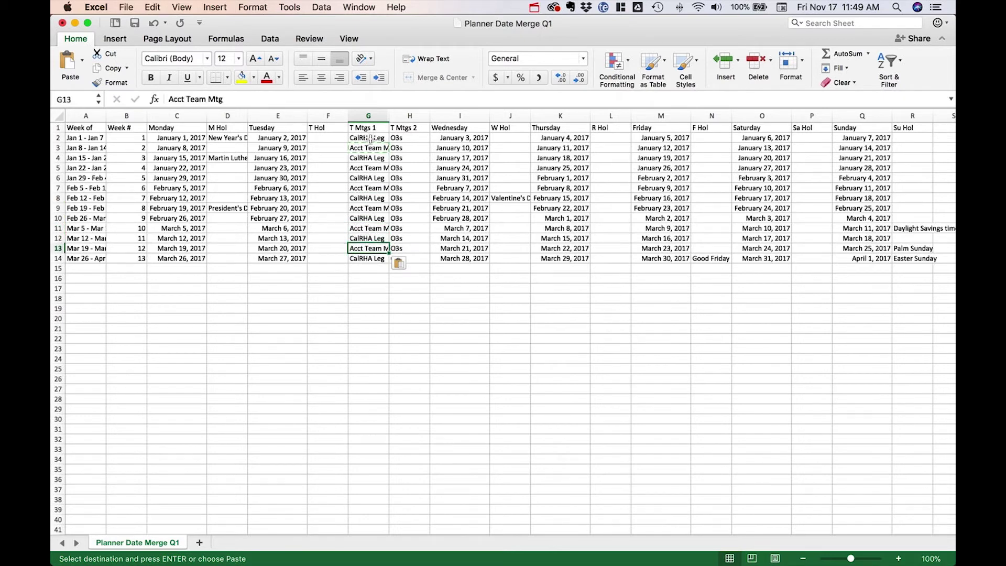
pyautogui.press('Escape')
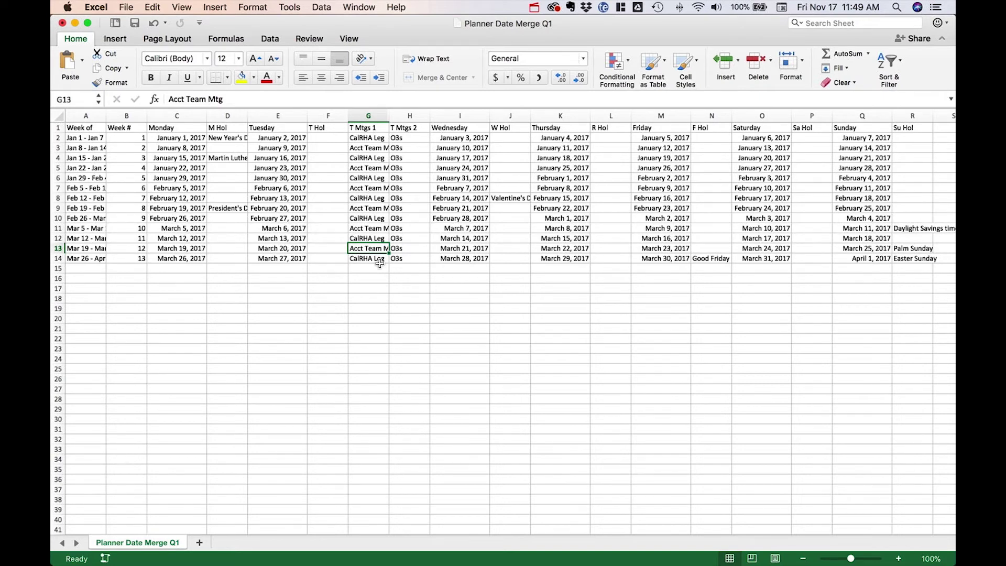
# Save Planner Date Merge Q1 in its current file format and switch to InDesign
pyautogui.press('super+s')
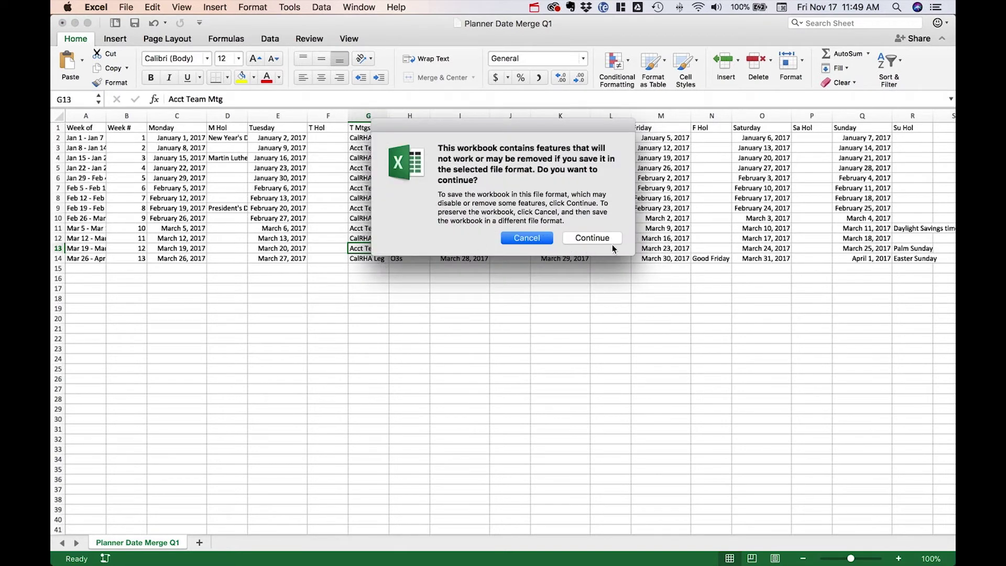
pyautogui.click(592, 238)
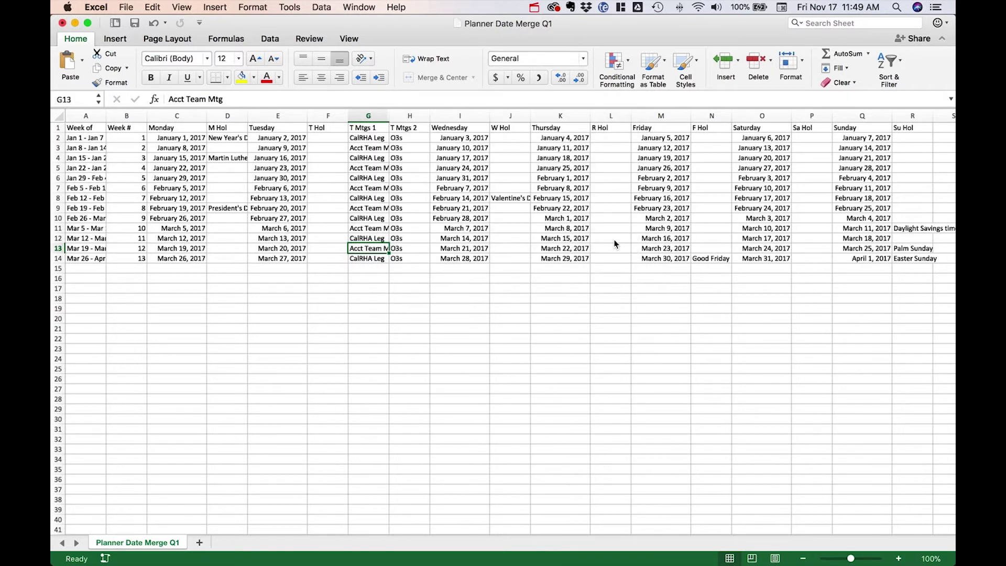
pyautogui.press('super+Tab')
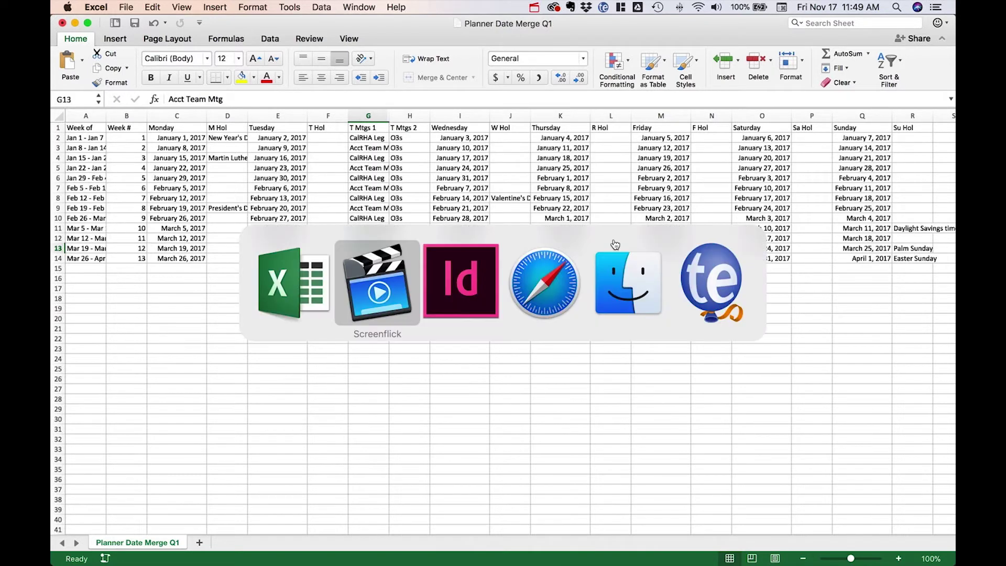
pyautogui.press('super+Tab')
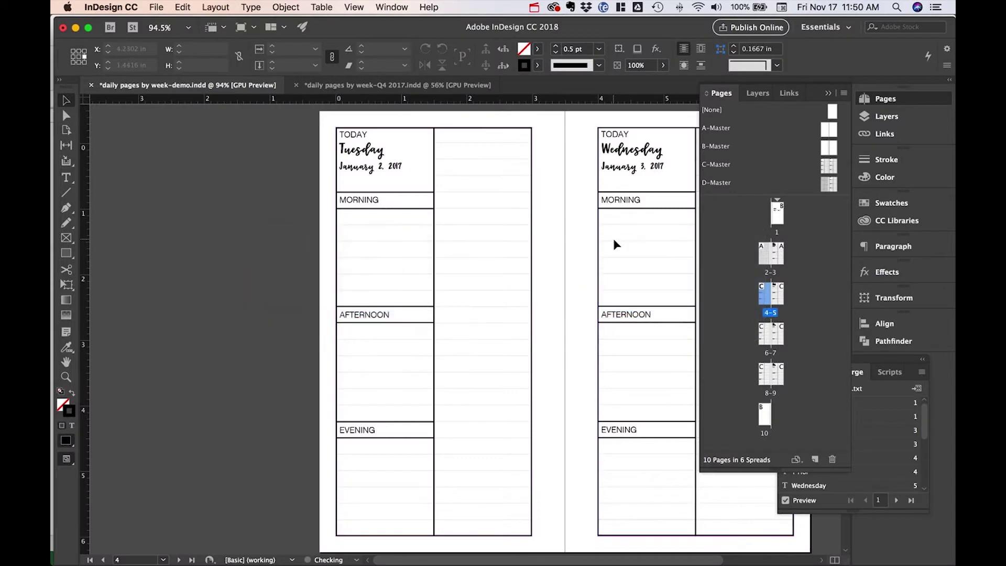
# Update the Planner Date Merge Q1.txt data source in Data Merge to load the added T Mtgs fields
pyautogui.hscroll(5, 614, 241)
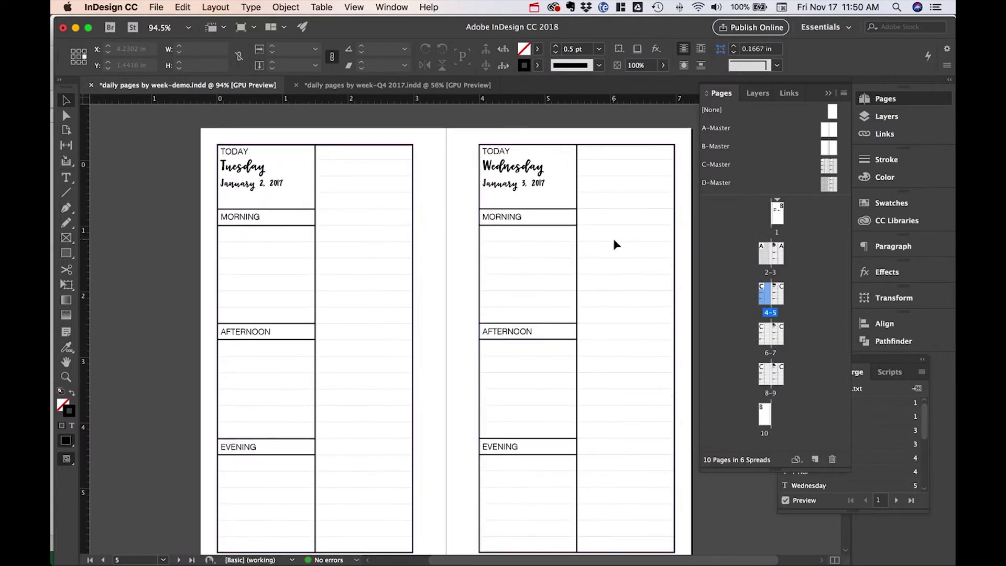
pyautogui.click(873, 360)
pyautogui.click(922, 372)
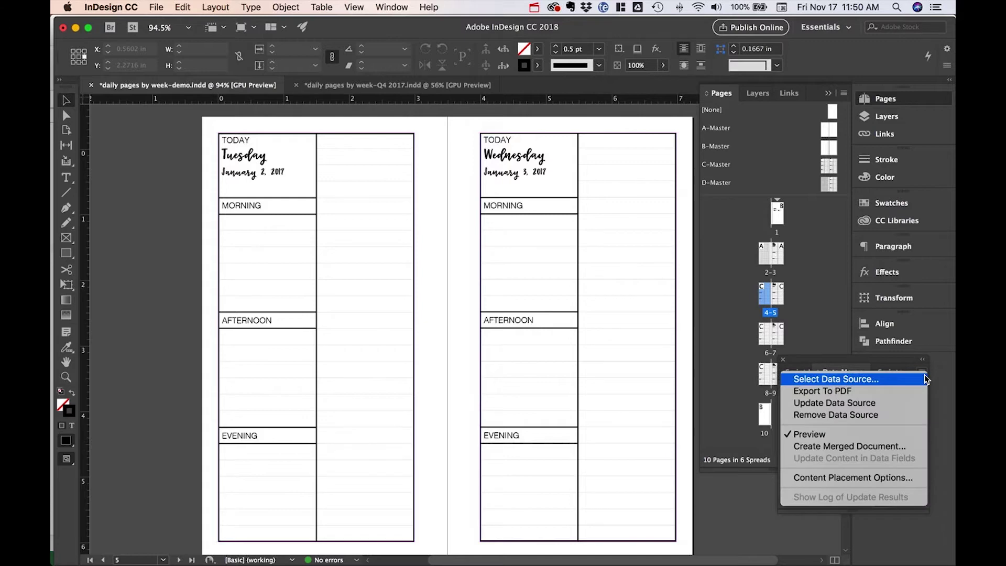
pyautogui.click(851, 406)
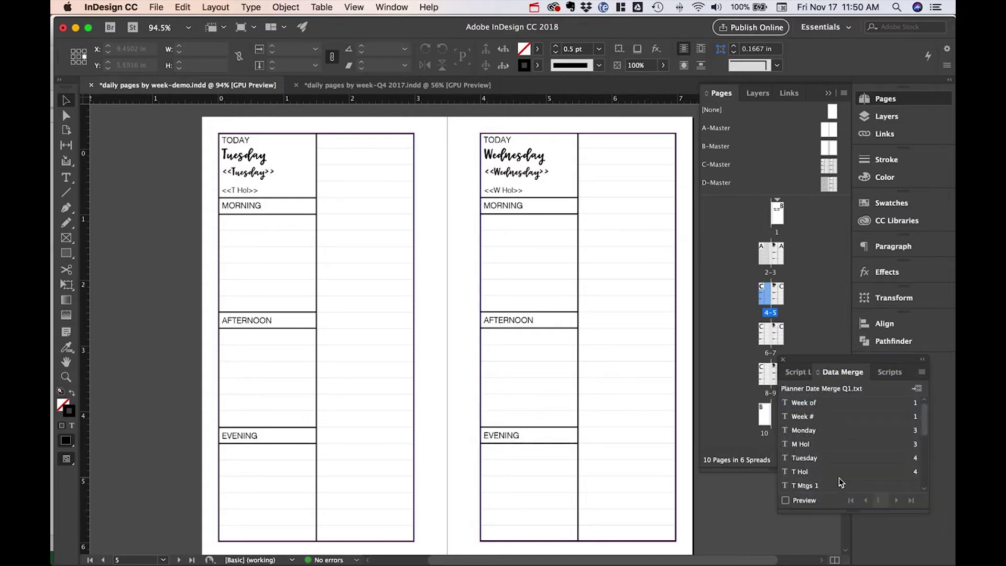
pyautogui.scroll(-3, 839, 478)
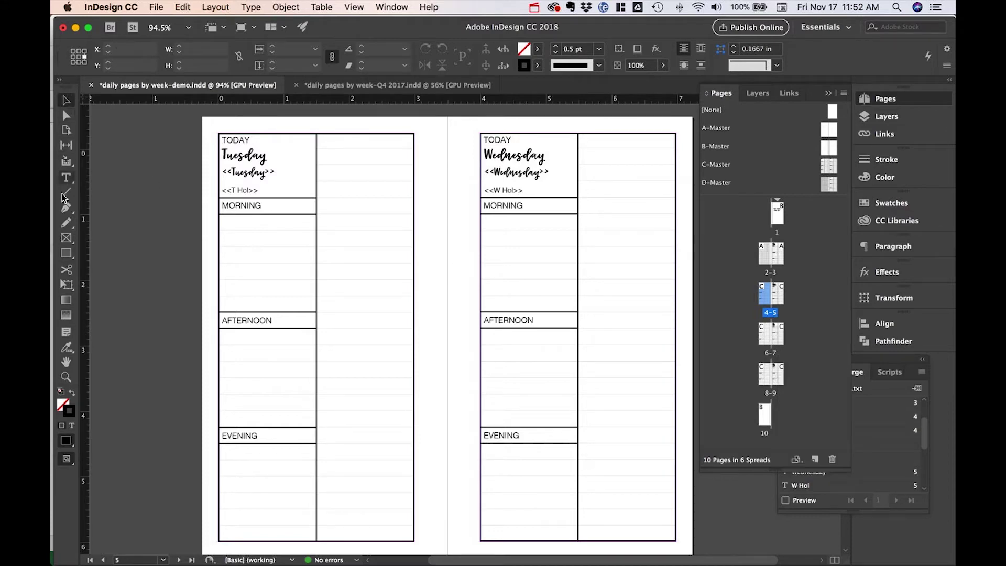
# Draw a text frame about 1.49 by 0.16 in in Tuesday's Morning block and insert the T Mtgs 1 field
pyautogui.click(66, 179)
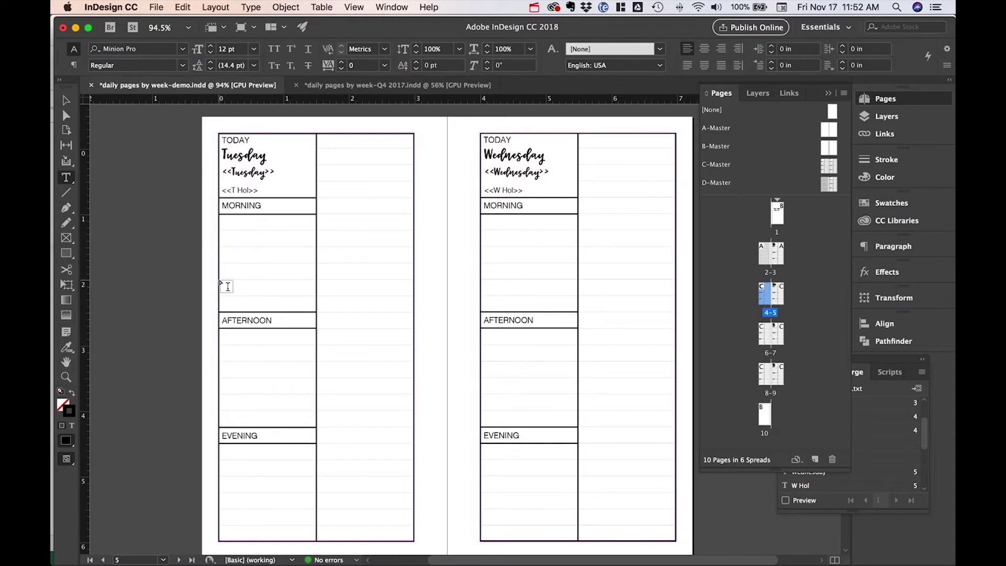
pyautogui.moveTo(220, 280); pyautogui.dragTo(316, 294)
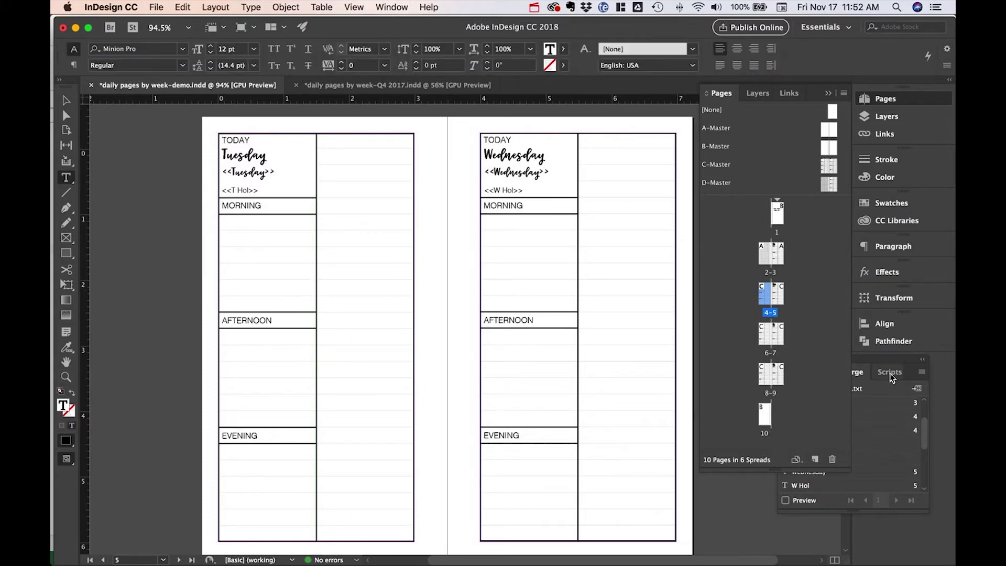
pyautogui.click(880, 358)
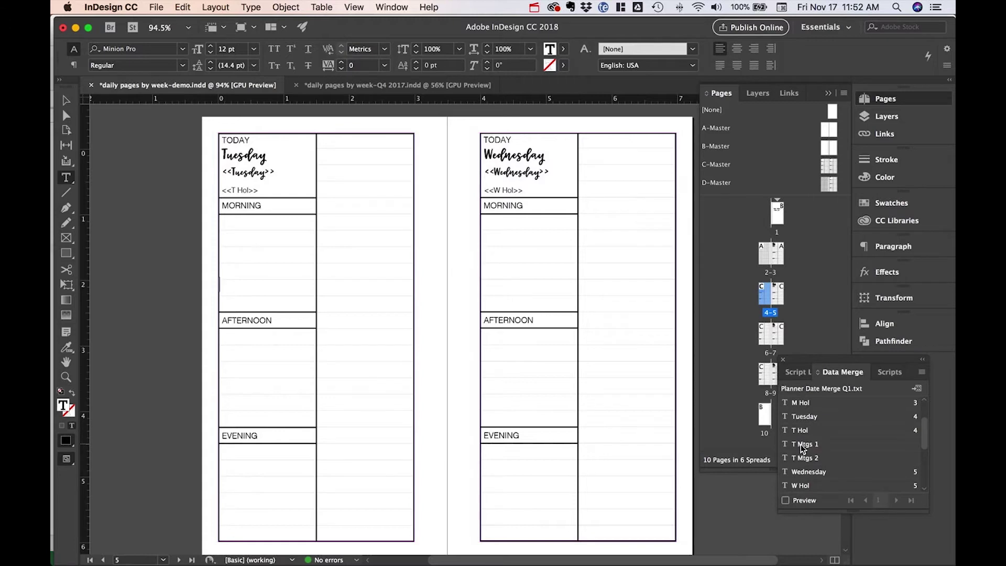
pyautogui.moveTo(802, 445); pyautogui.dragTo(270, 292)
# Format the T Mtgs 1 field text in Helvetica Light at 10 pt
pyautogui.moveTo(290, 287); pyautogui.dragTo(202, 283)
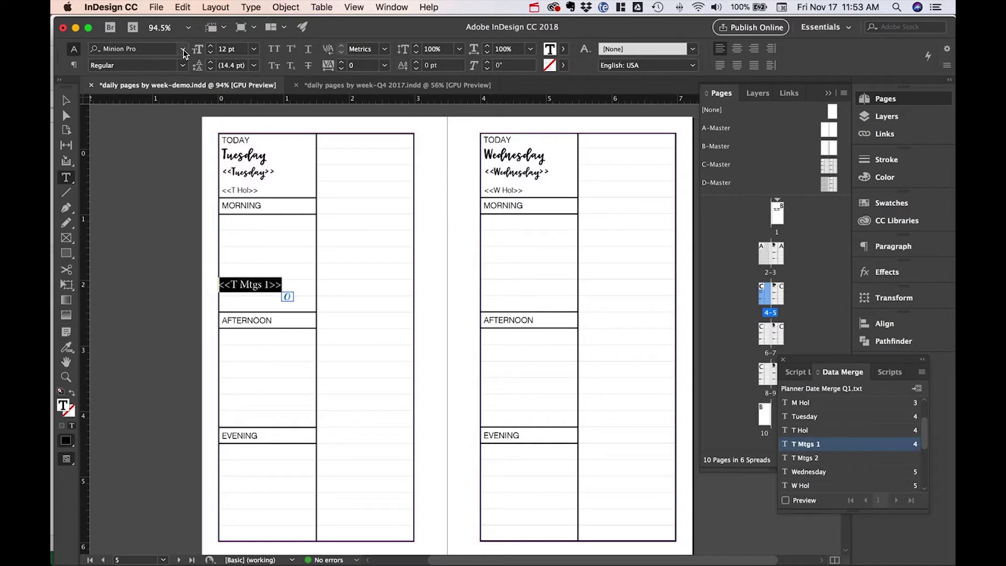
pyautogui.click(183, 49)
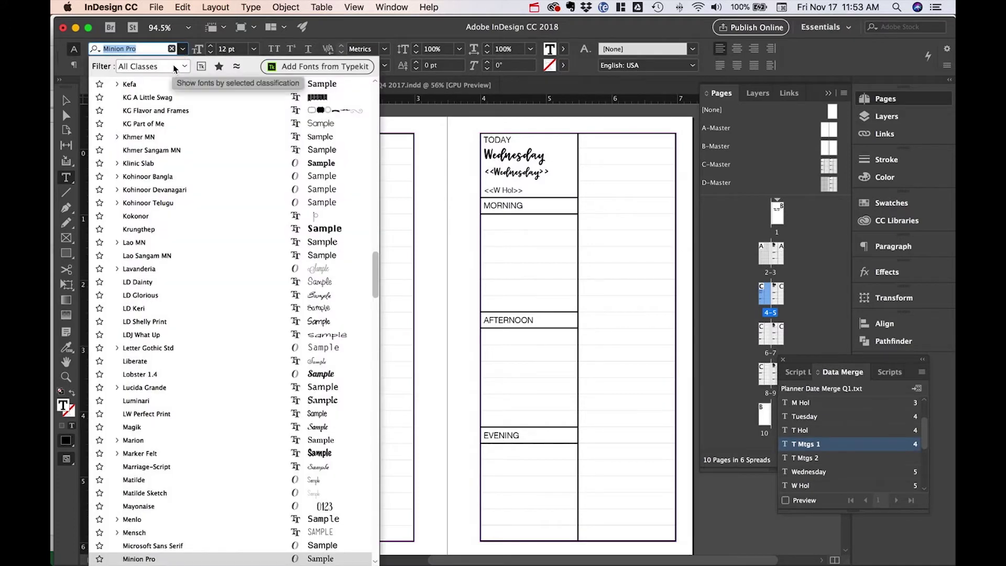
pyautogui.write('helv')
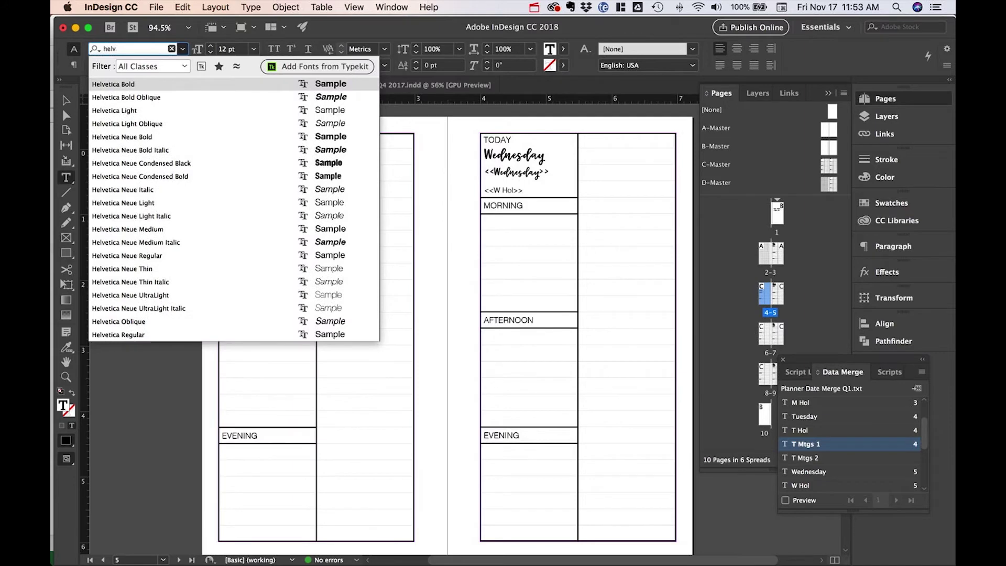
pyautogui.click(128, 111)
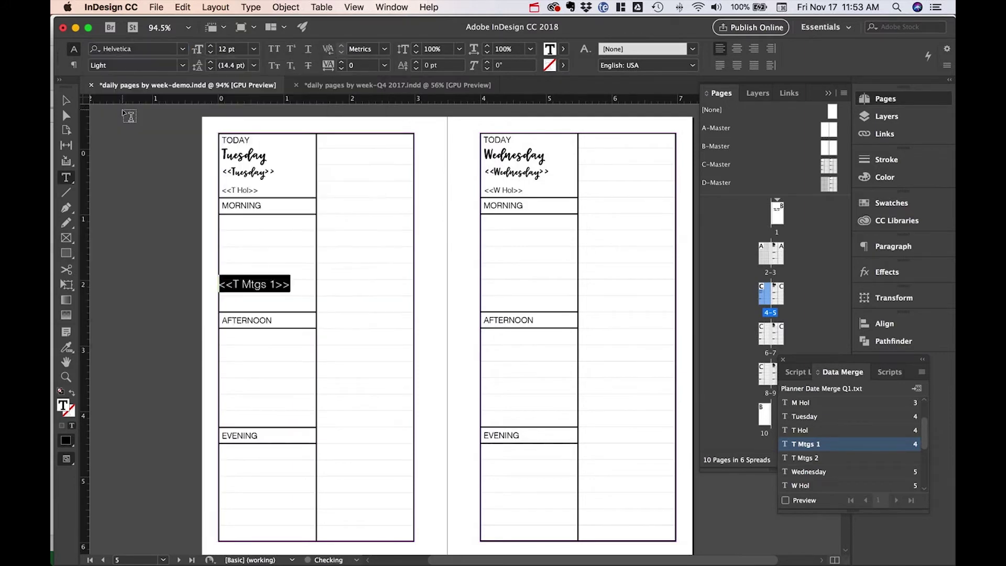
pyautogui.click(253, 49)
pyautogui.click(240, 120)
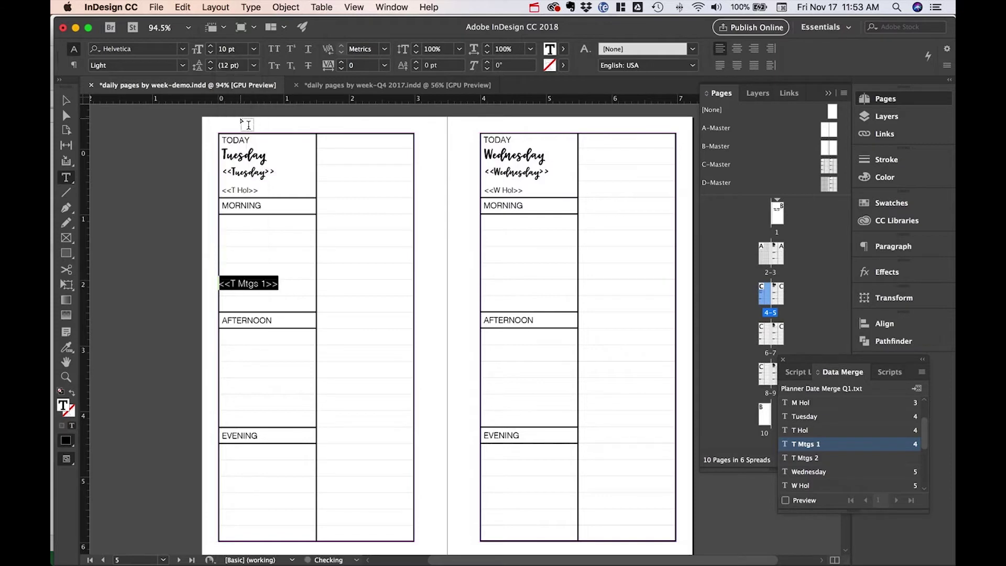
# Nudge the T Mtgs 1 frame down onto a ruled line and narrow it to about 1.43 in, inset from the Morning block's border
pyautogui.click(66, 100)
pyautogui.moveTo(266, 285); pyautogui.dragTo(267, 288)
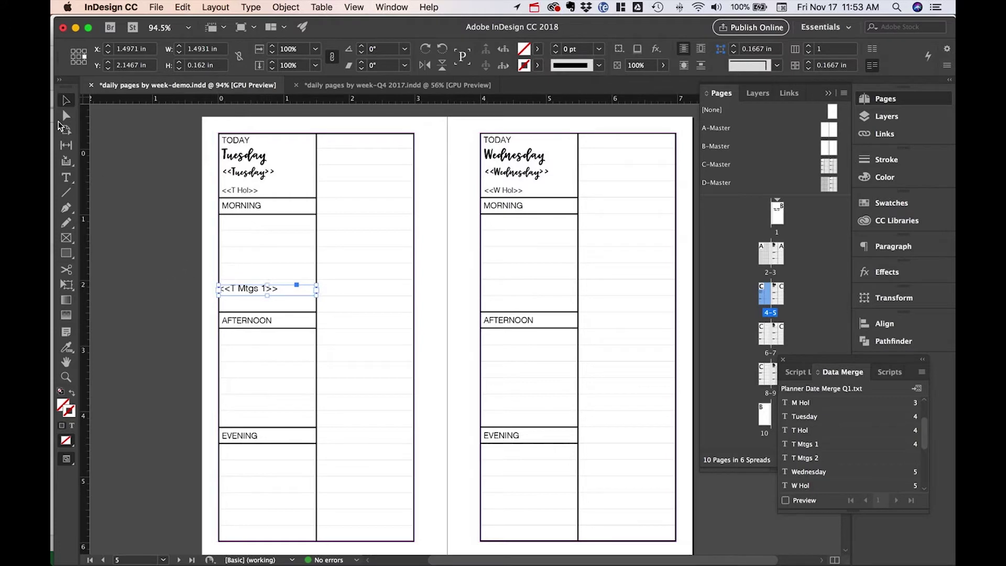
pyautogui.click(178, 250)
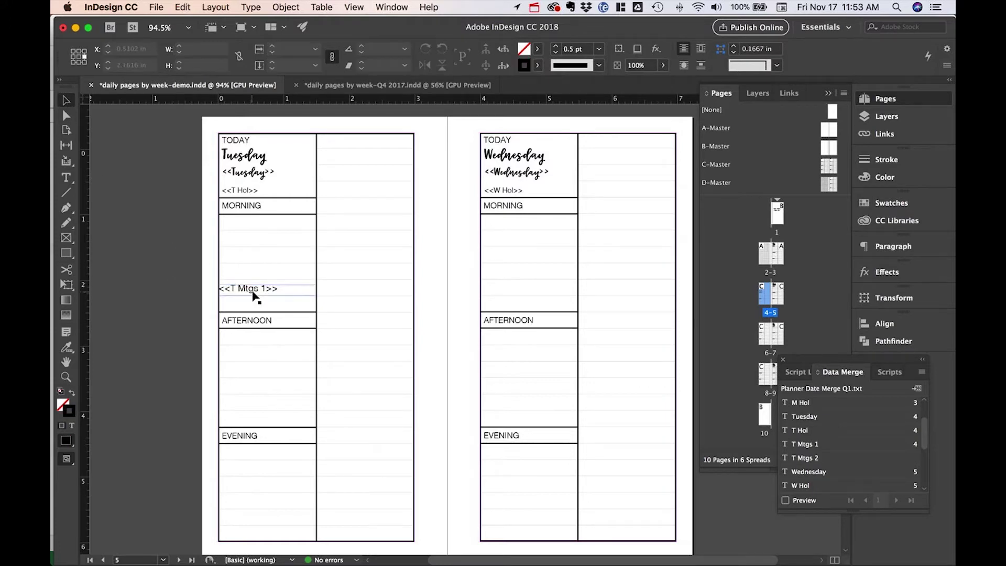
pyautogui.click(265, 289)
pyautogui.moveTo(317, 293); pyautogui.dragTo(313, 294)
pyautogui.click(175, 260)
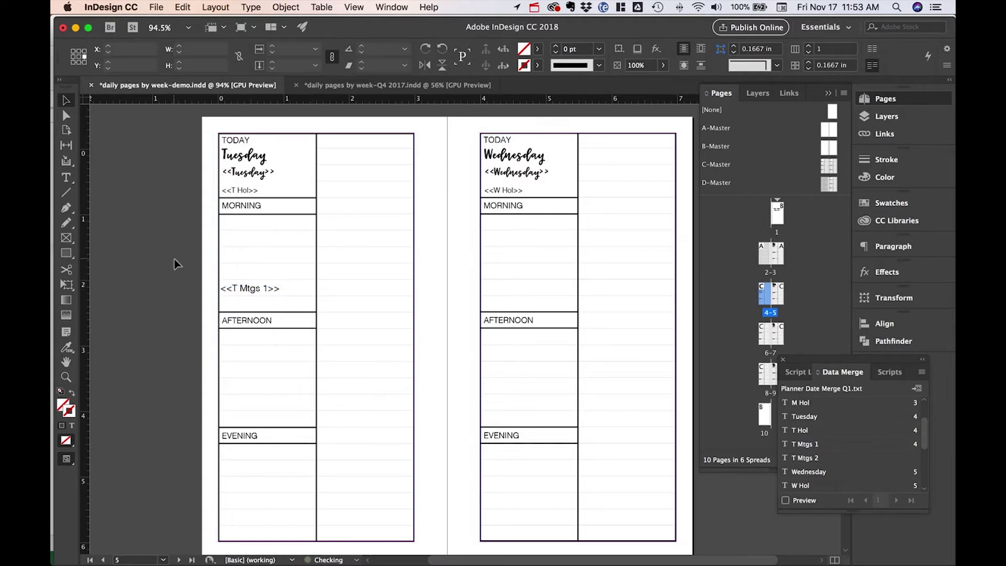
pyautogui.moveTo(255, 291); pyautogui.dragTo(247, 290)
# Paste a copy of the T Mtgs 1 frame into Tuesday's Afternoon block, aligned beneath the original
pyautogui.click(197, 286)
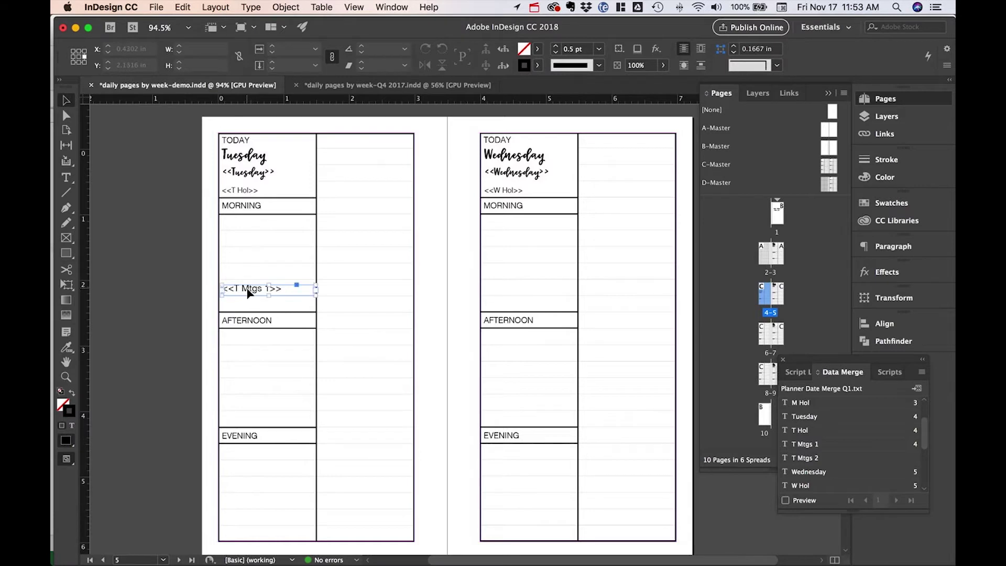
pyautogui.press('super+v')
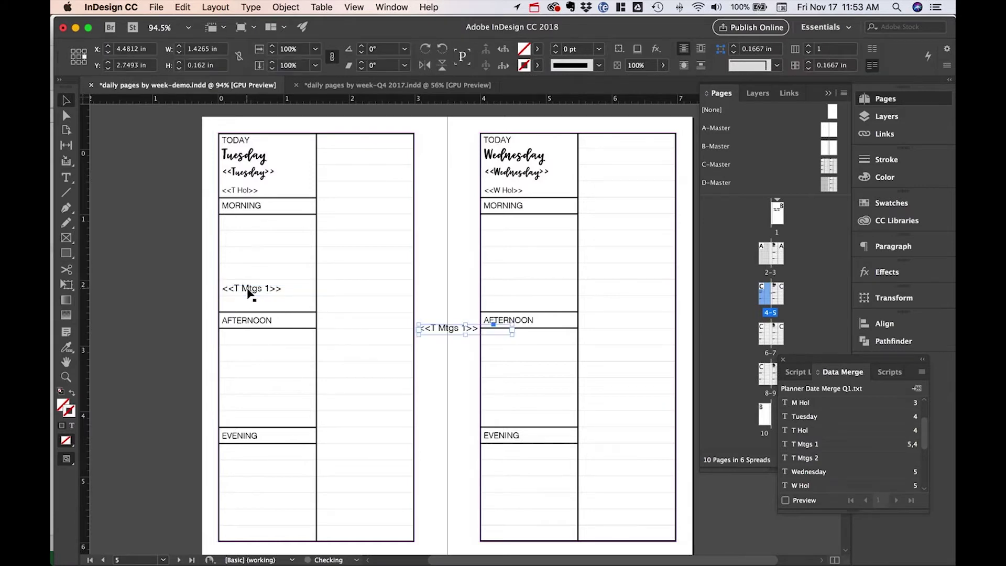
pyautogui.moveTo(442, 328); pyautogui.dragTo(247, 376)
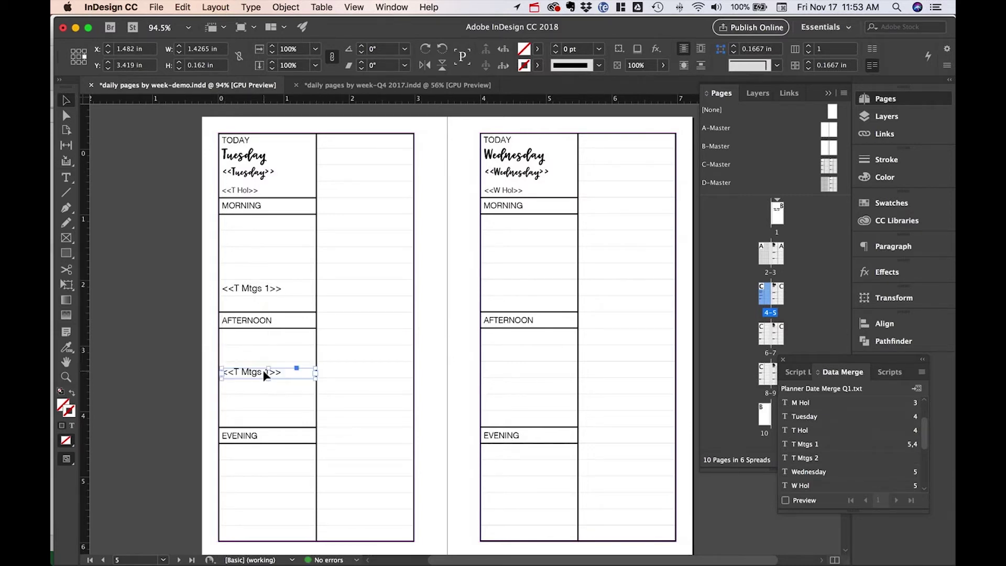
# Replace the field in the Afternoon copy with T Mtgs 2 and turn on the merge preview
pyautogui.tripleClick(264, 371)
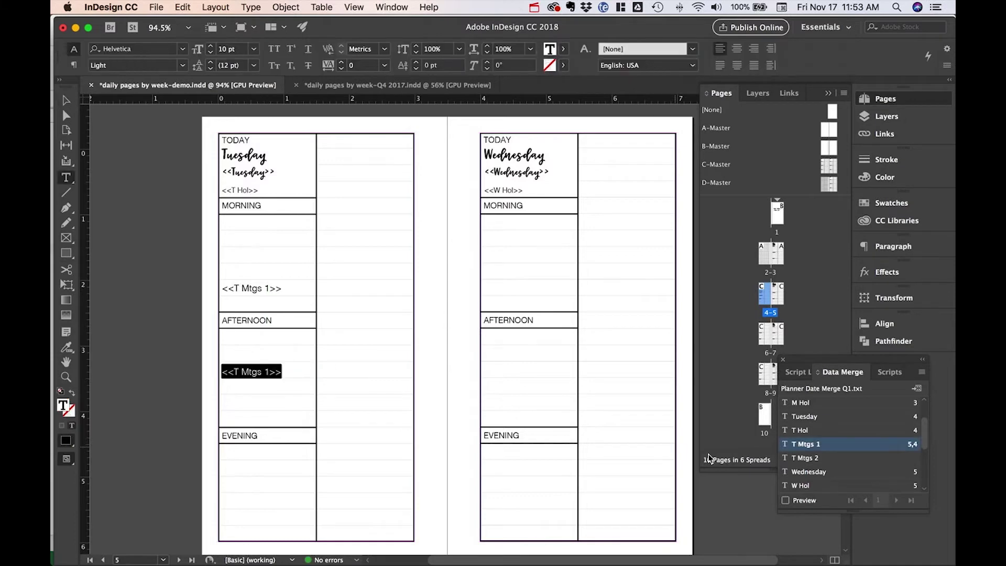
pyautogui.click(808, 459)
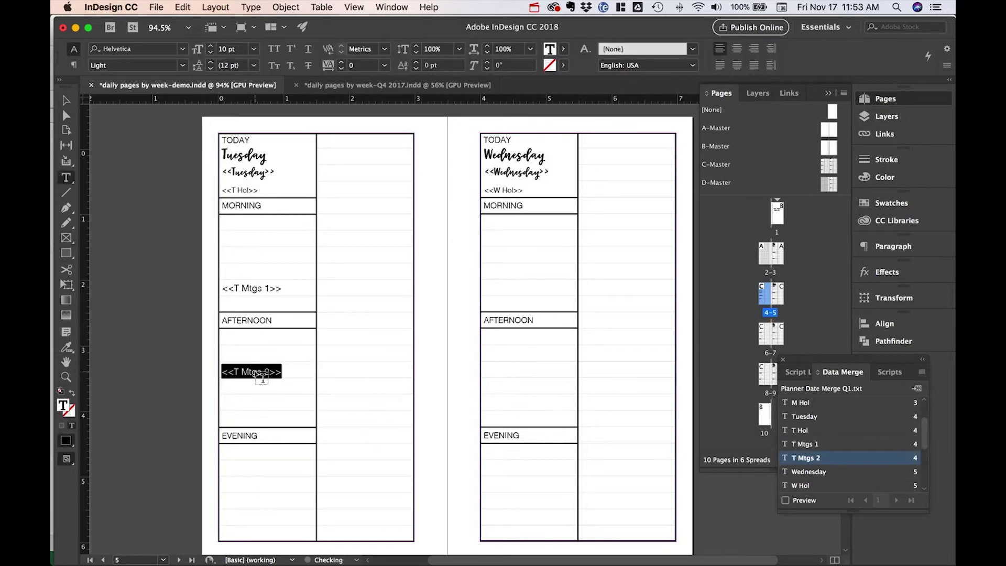
pyautogui.click(66, 100)
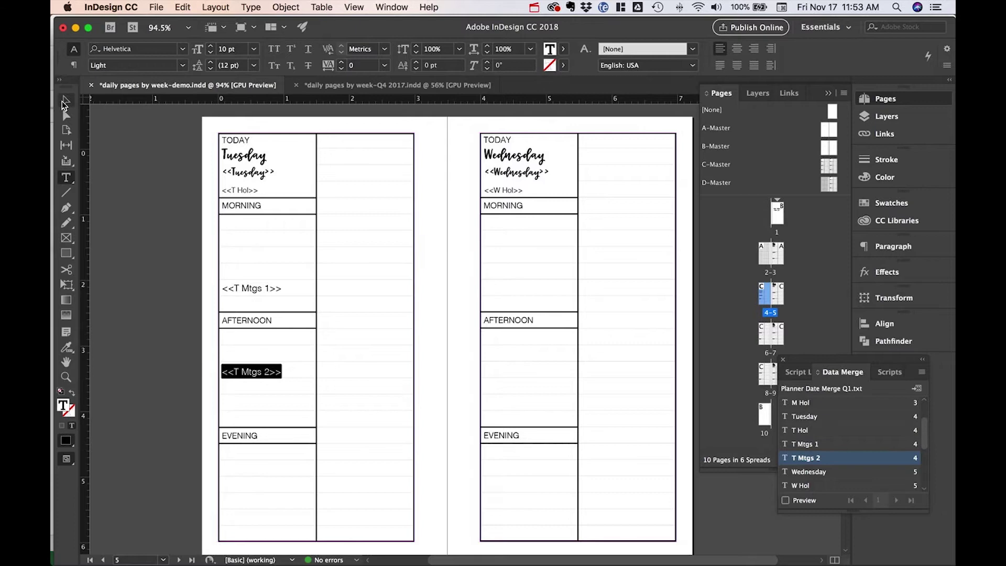
pyautogui.click(178, 354)
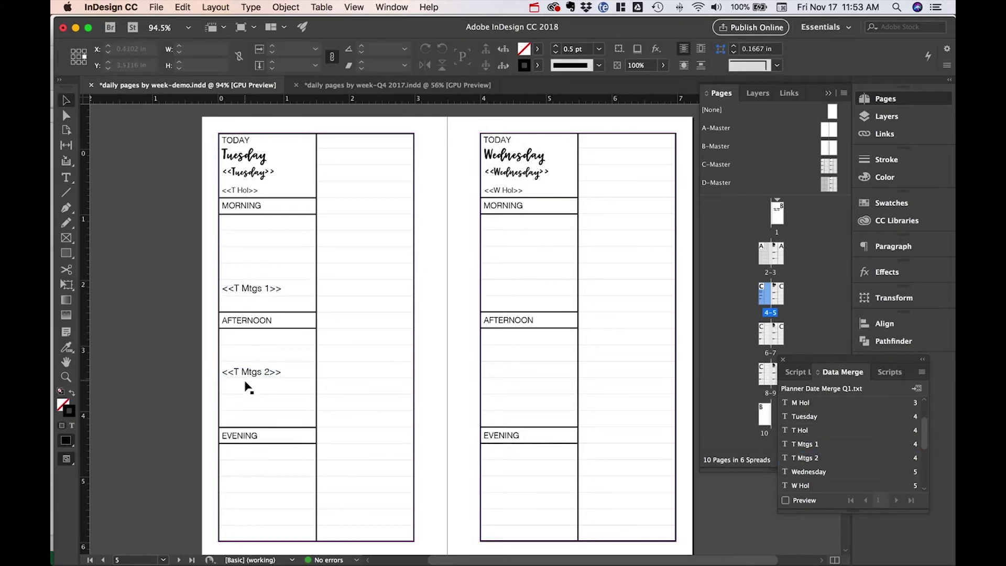
pyautogui.click(785, 501)
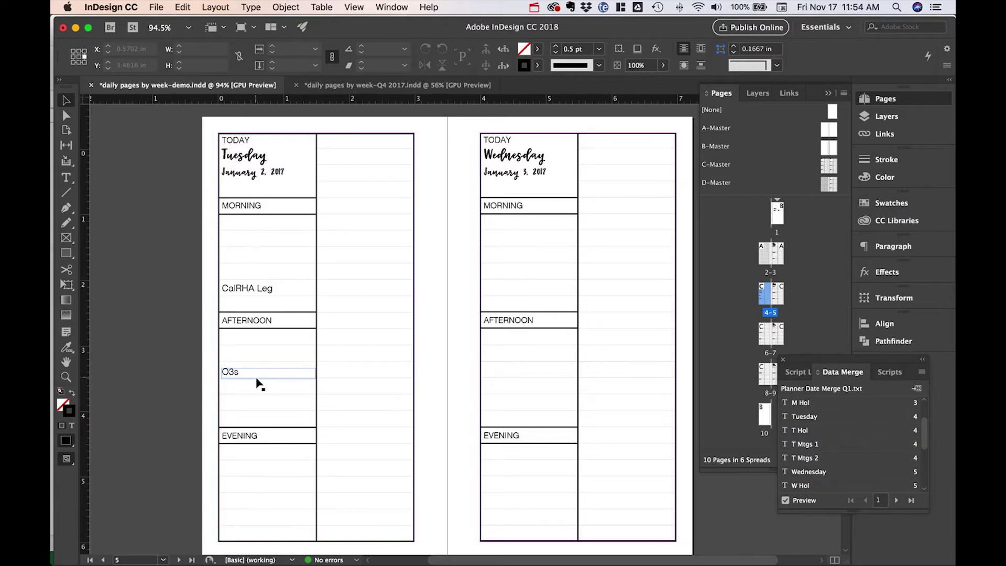
# Switch to Excel, clear the week 1 entry under T Mtgs 1, and save the workbook in its current file format
pyautogui.press('super+Tab')
pyautogui.press('super+Tab')
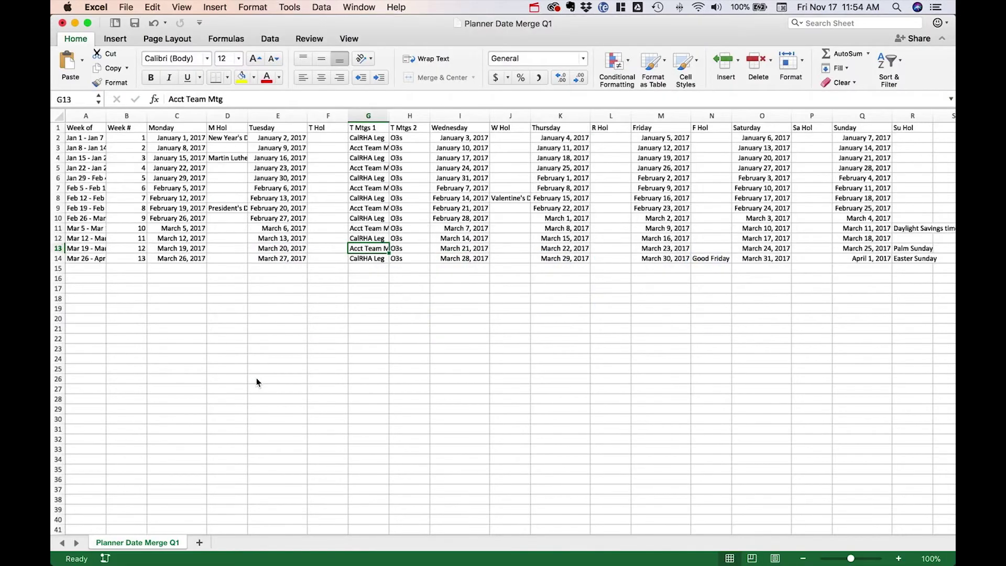
pyautogui.click(365, 137)
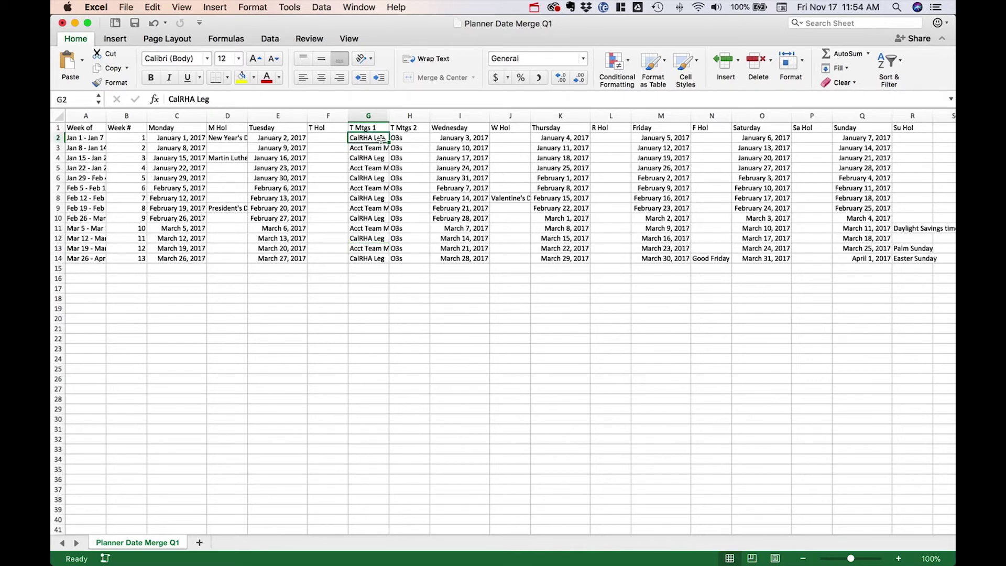
pyautogui.press('Delete')
pyautogui.press('super+s')
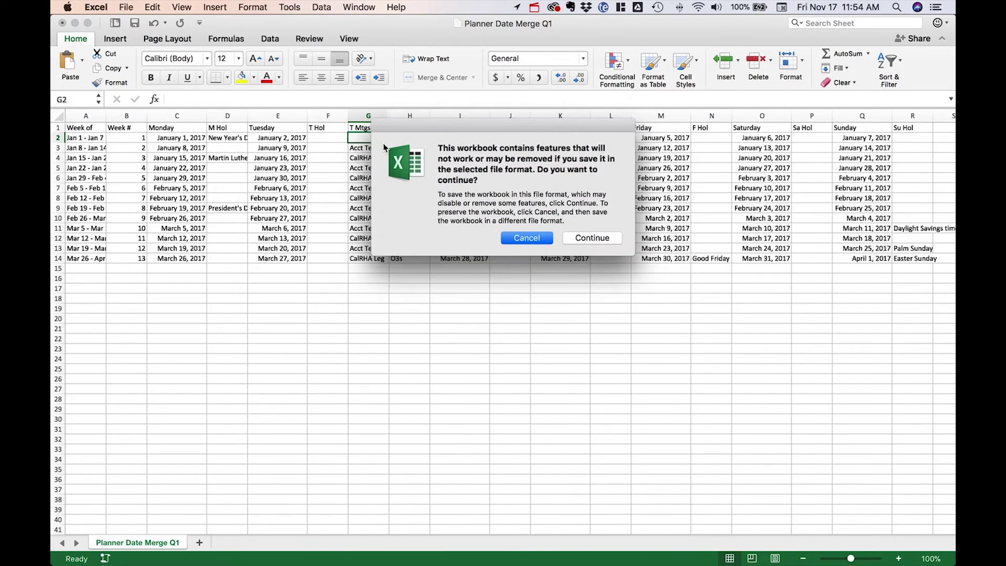
pyautogui.click(592, 238)
# Switch to InDesign, update the Data Merge source, and preview the merged data again
pyautogui.press('super+Tab')
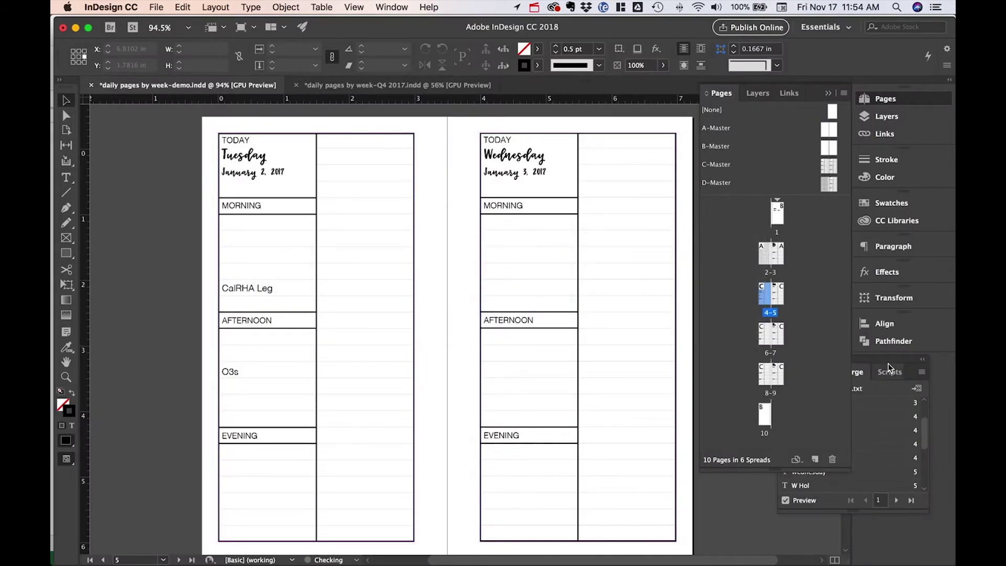
pyautogui.click(893, 371)
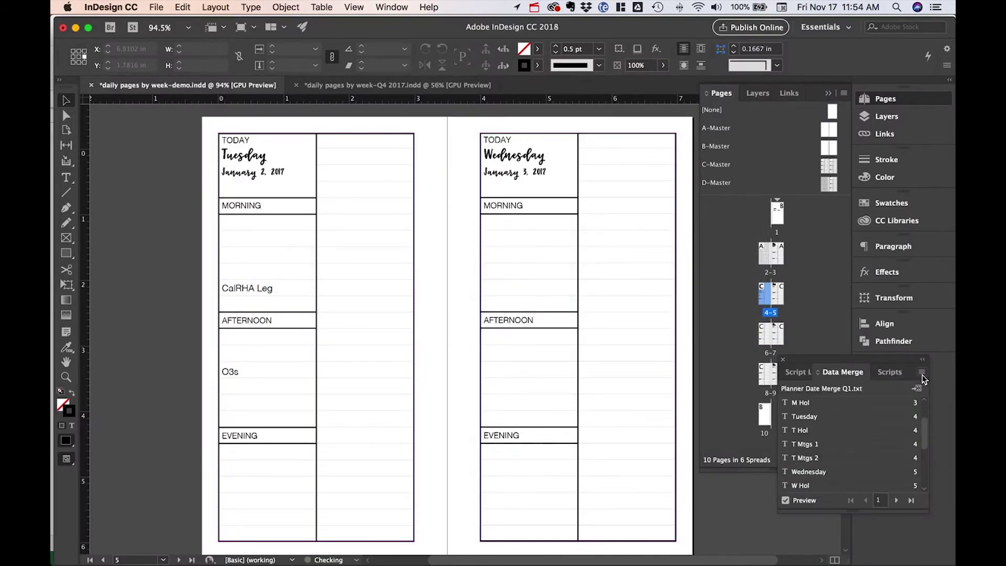
pyautogui.click(924, 377)
pyautogui.click(860, 406)
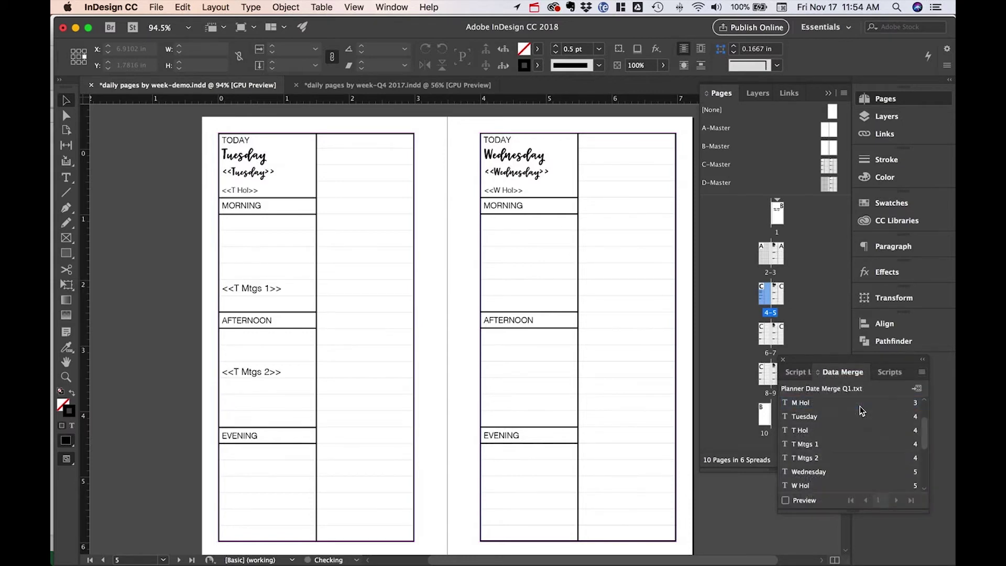
pyautogui.click(785, 500)
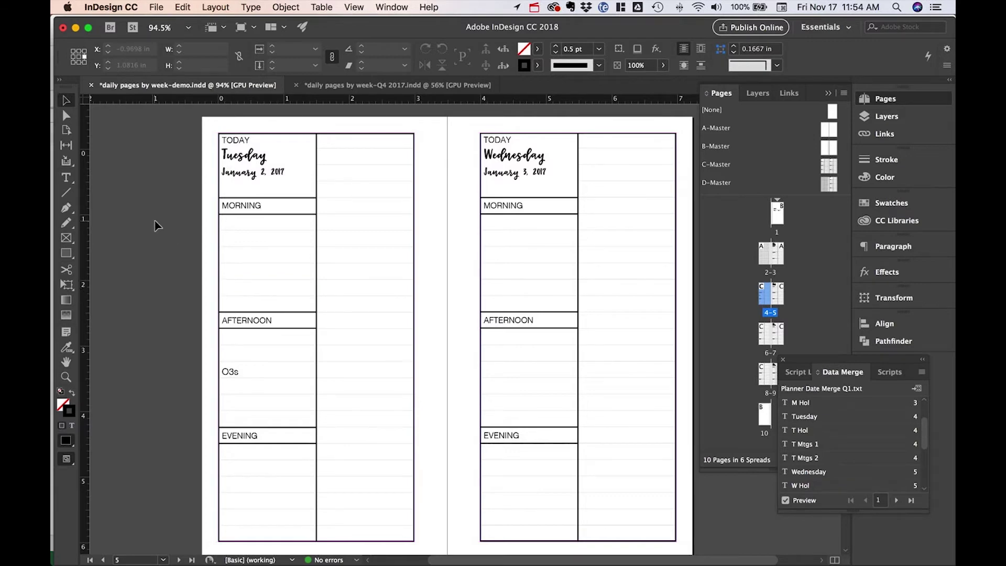
# Switch to Excel and bring up the Planner Date Merge Q4 workbook
pyautogui.scroll(-3, 878, 445)
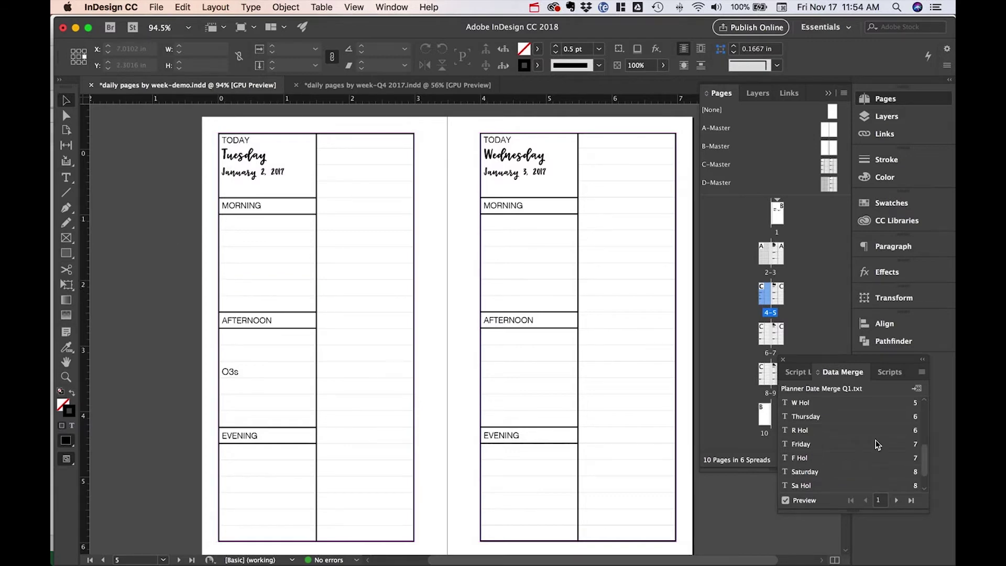
pyautogui.press('super+Tab')
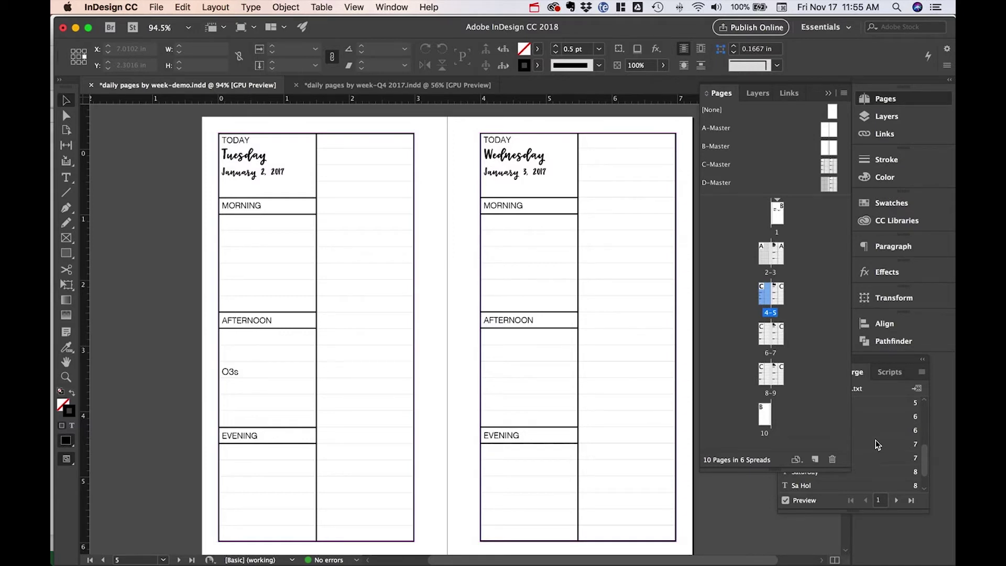
pyautogui.press('super+Tab')
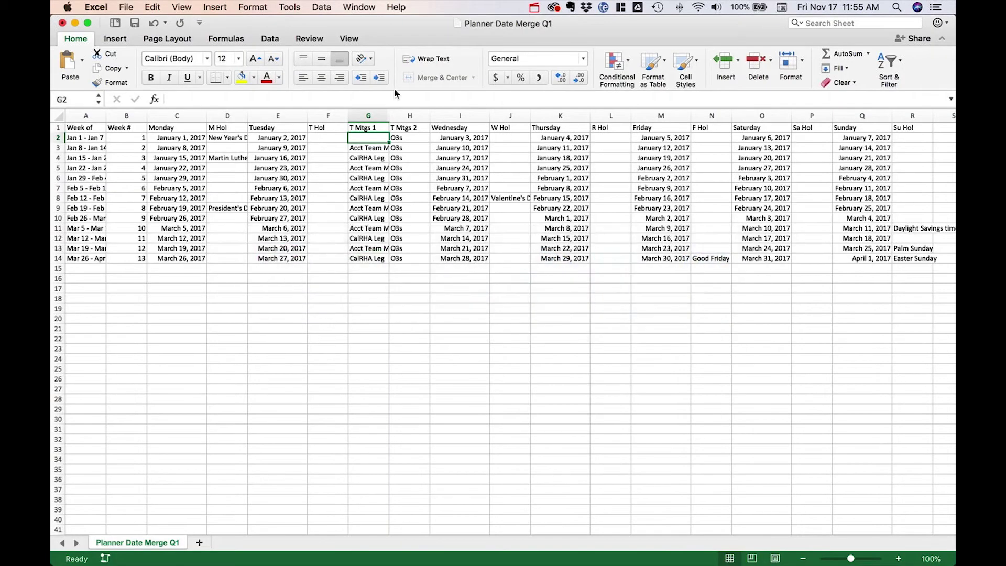
pyautogui.click(359, 7)
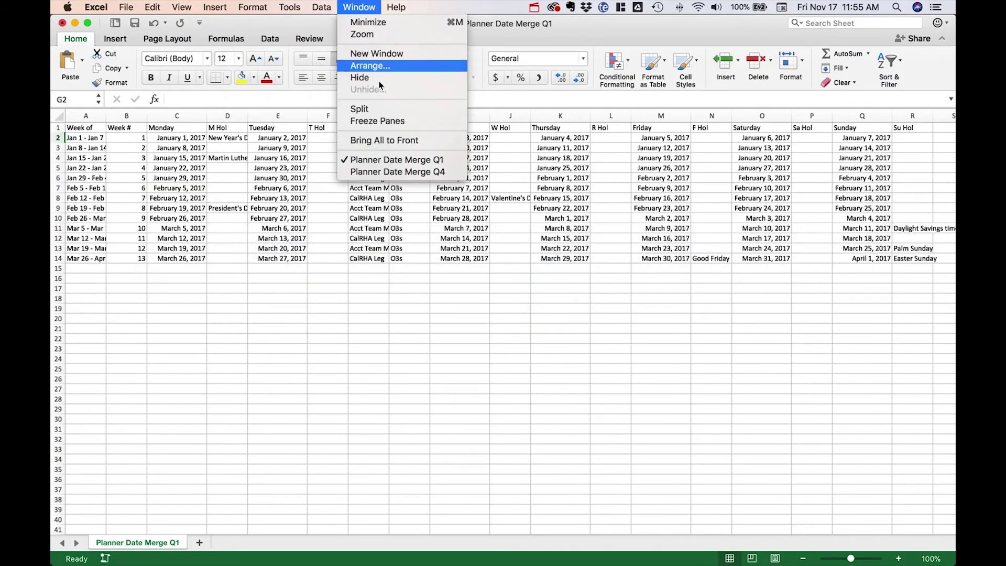
pyautogui.click(406, 171)
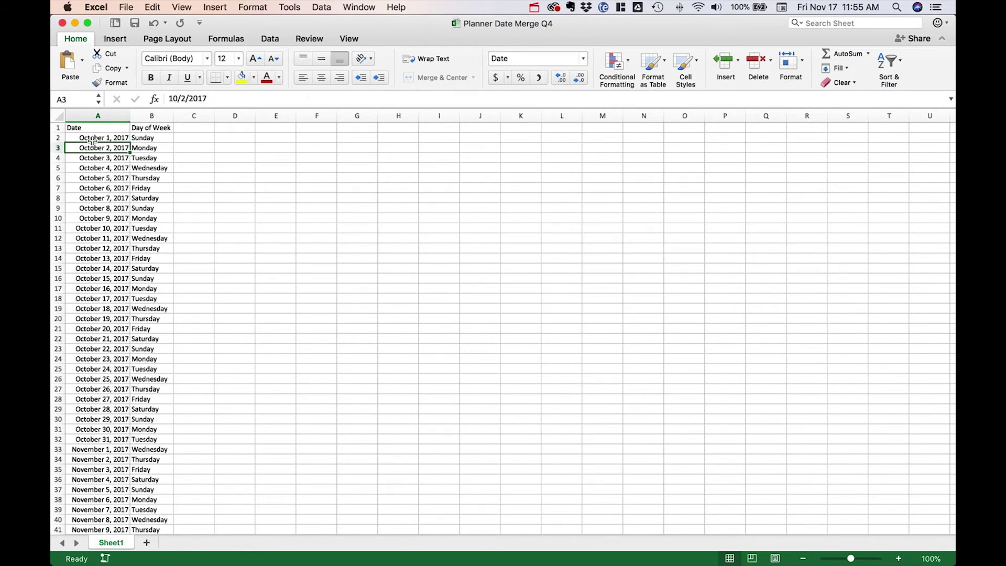
# Select the October 1, 2017 date cell, then bring up the Planner Date Merge Q1 workbook
pyautogui.click(99, 137)
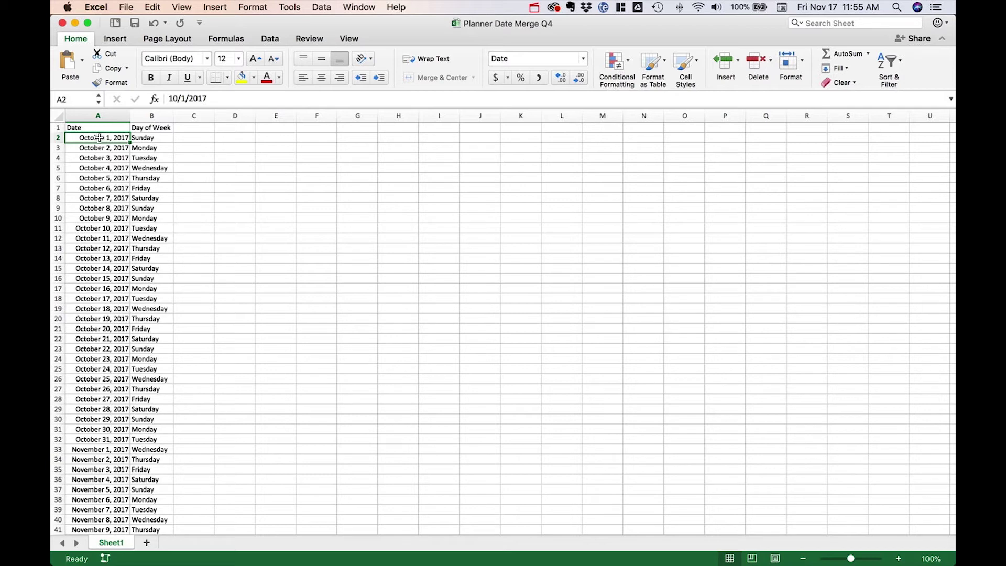
pyautogui.click(366, 7)
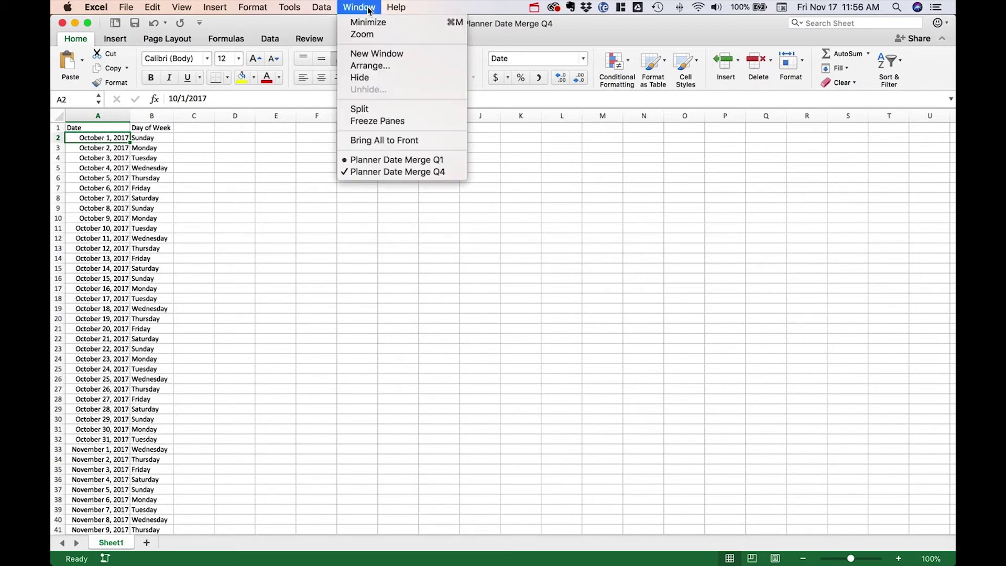
pyautogui.click(405, 161)
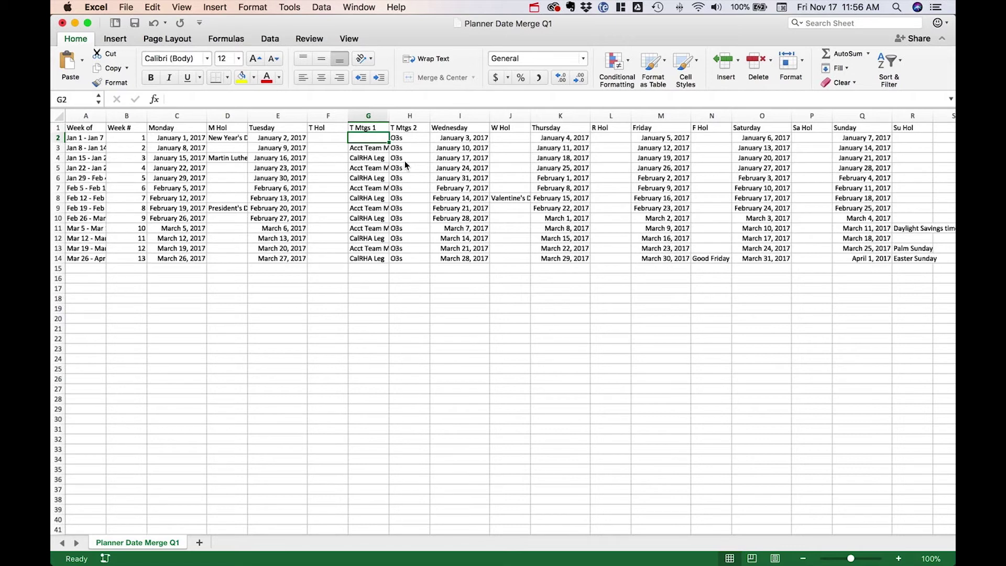
# Switch to InDesign and create a merged document from all records of Planner Date Merge Q1.txt, dismissing the overset text report
pyautogui.press('super+Tab')
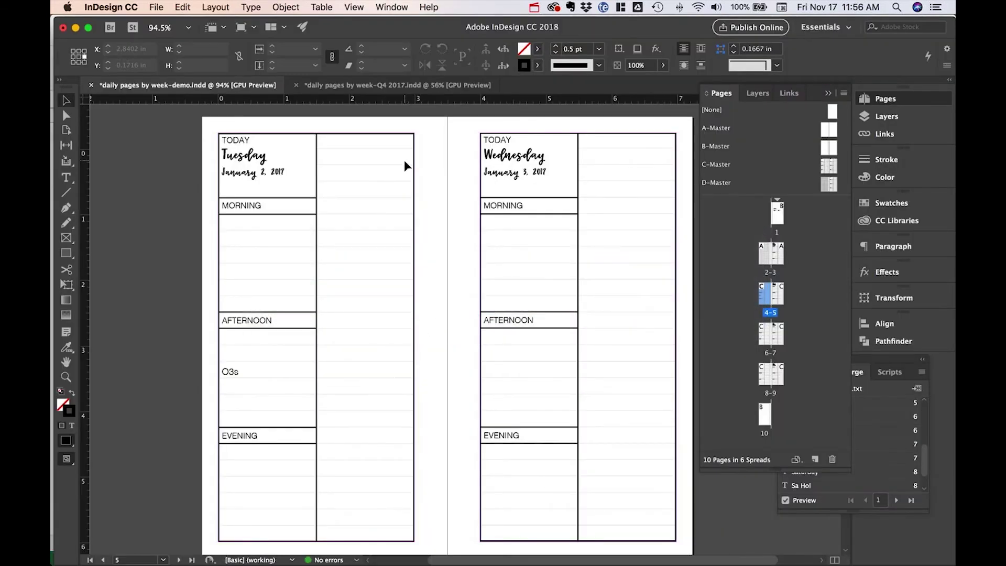
pyautogui.click(879, 367)
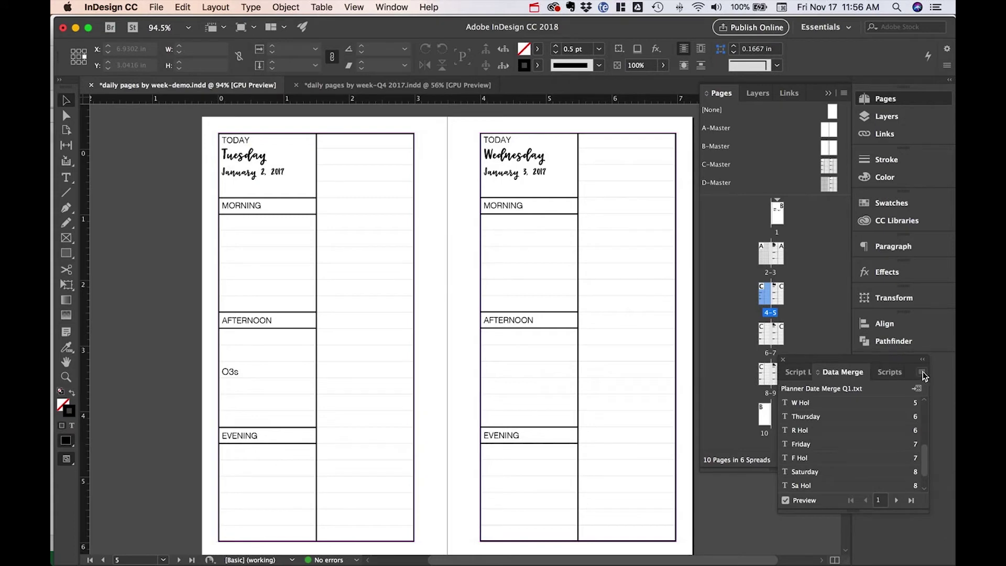
pyautogui.click(923, 373)
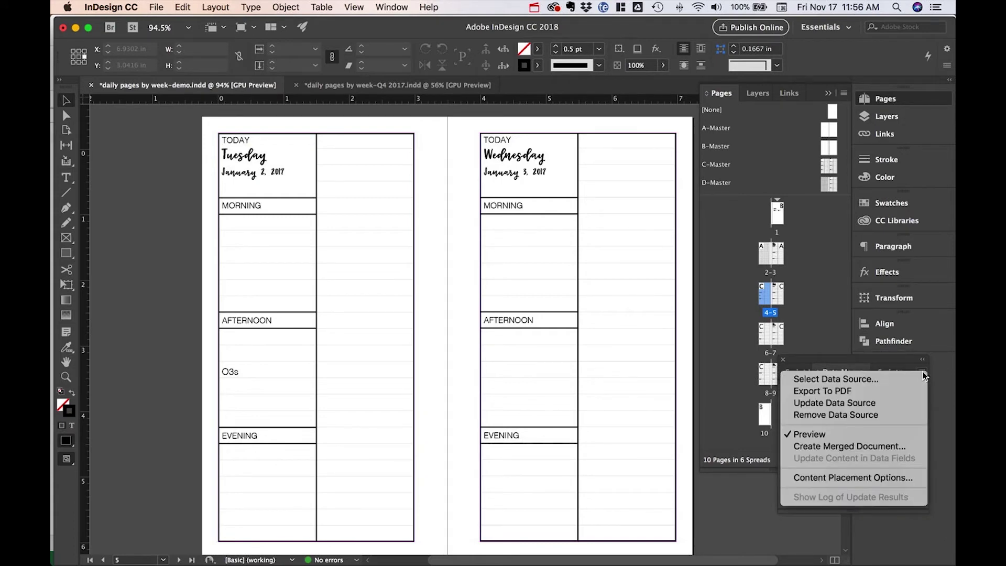
pyautogui.click(899, 363)
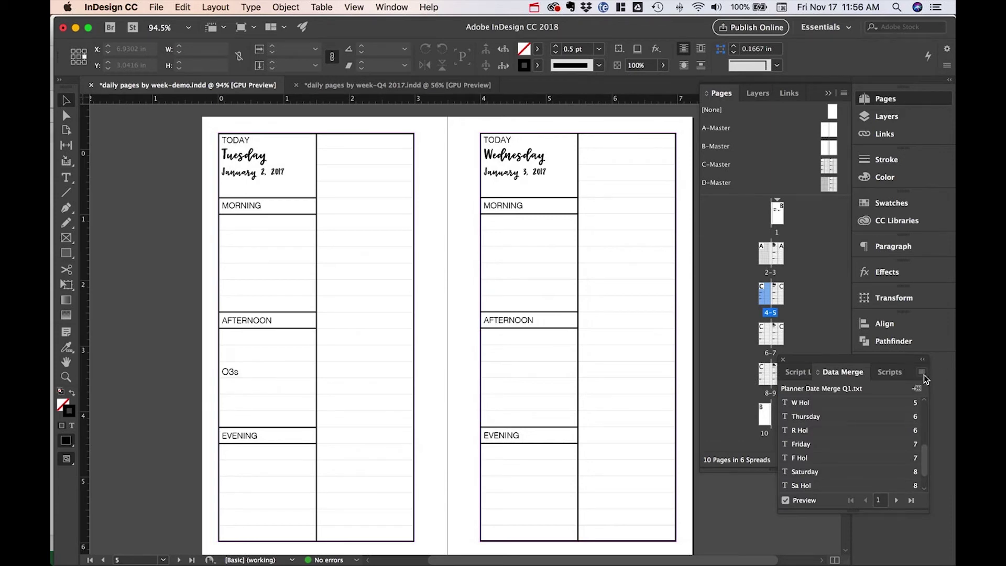
pyautogui.click(923, 373)
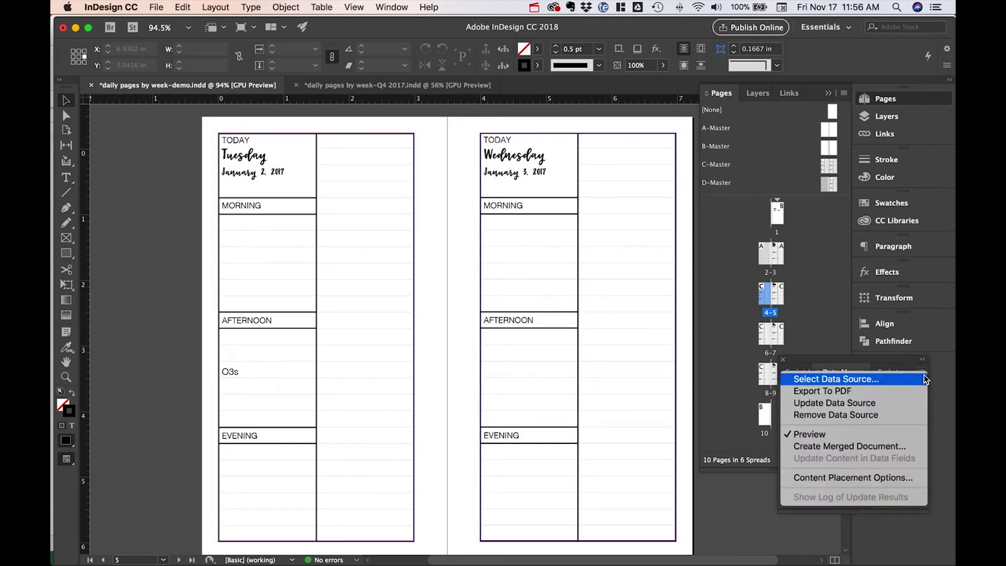
pyautogui.click(891, 446)
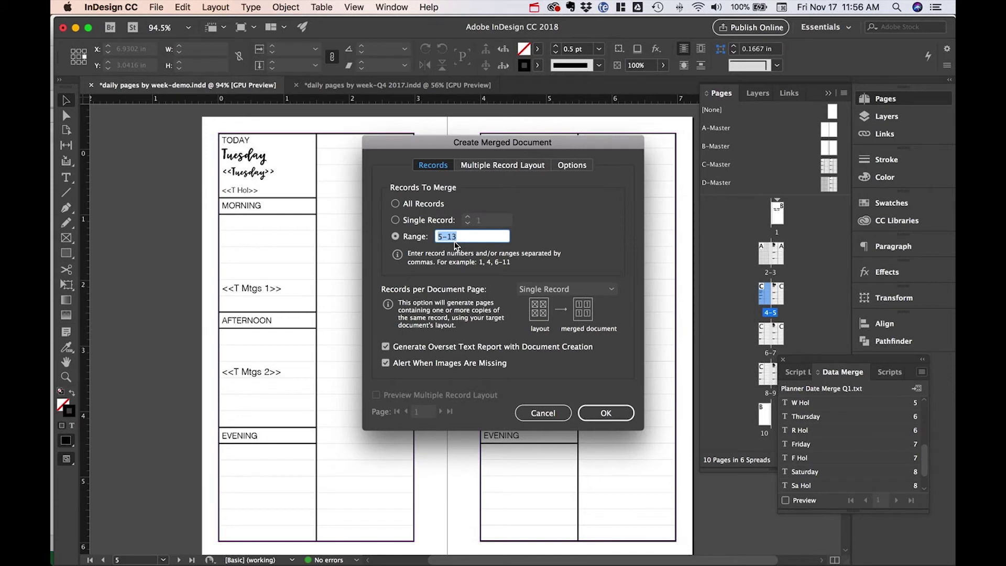
pyautogui.click(397, 204)
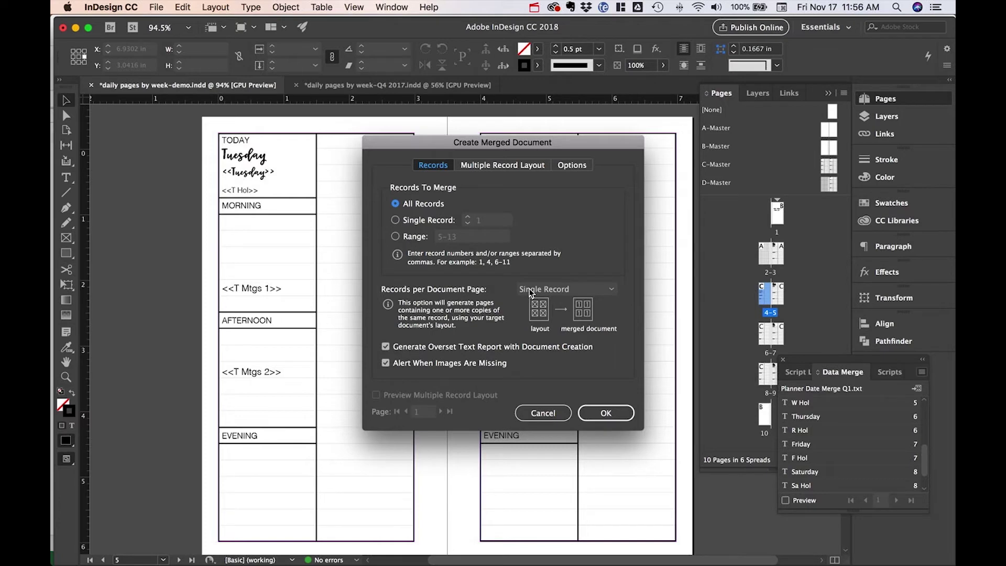
pyautogui.click(572, 165)
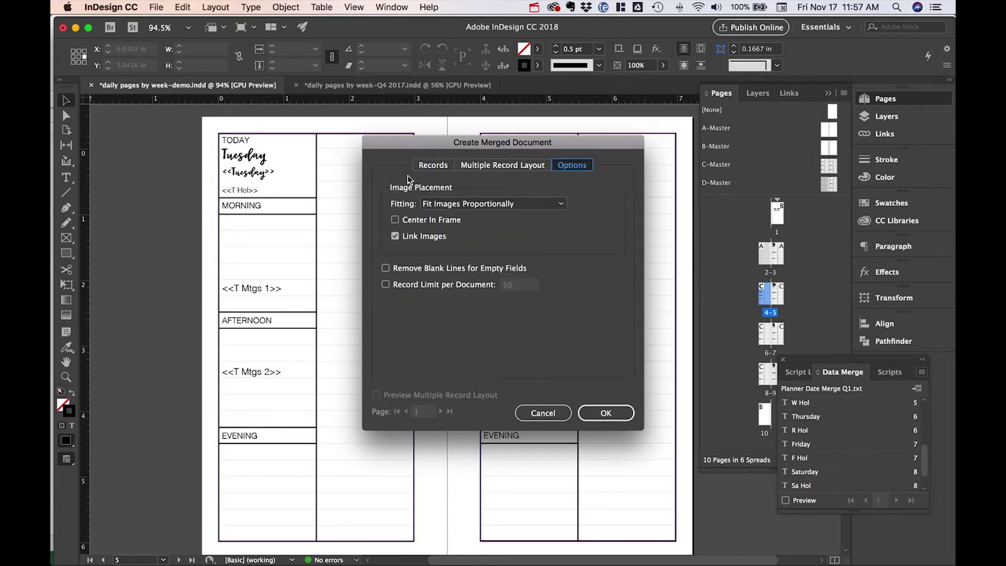
pyautogui.click(426, 168)
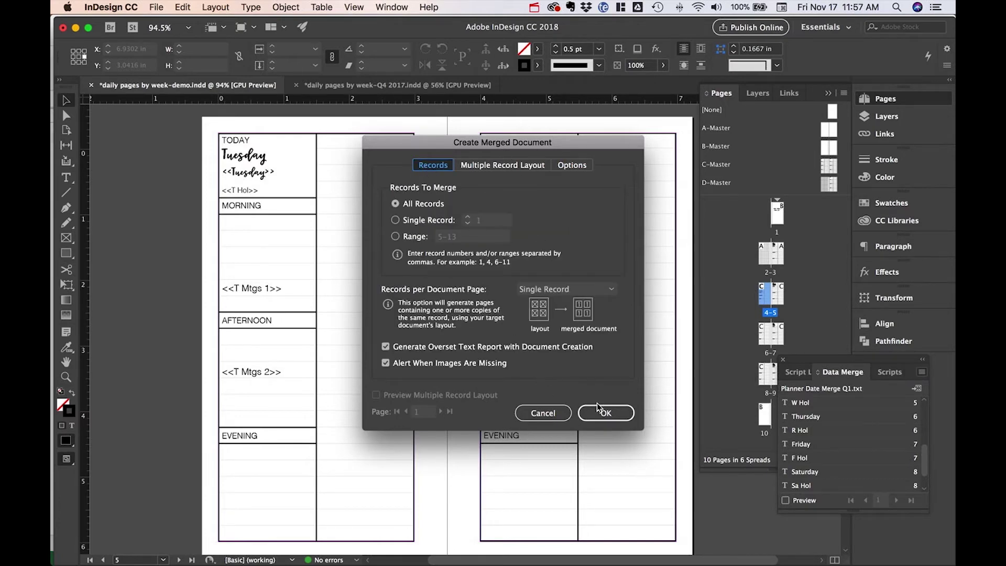
pyautogui.click(610, 417)
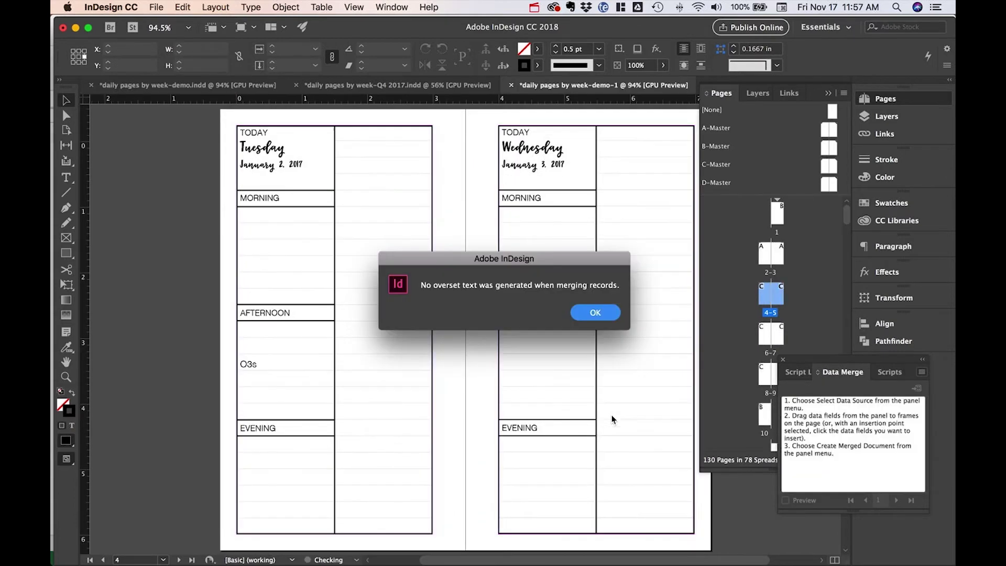
pyautogui.click(590, 314)
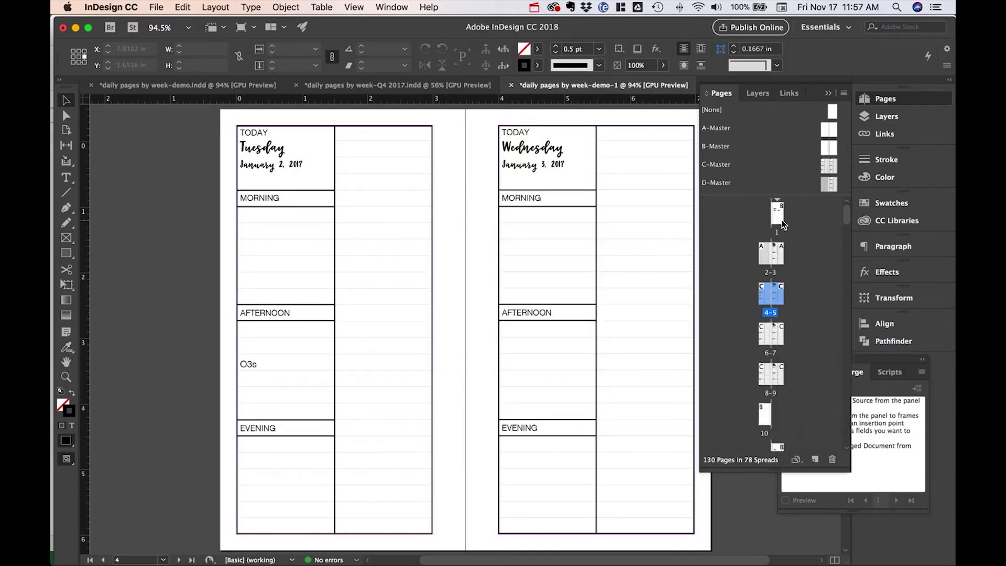
# Review the merged pages from the week 1 title page through the week 2 title page and the spreads around them
pyautogui.doubleClick(779, 217)
pyautogui.doubleClick(767, 258)
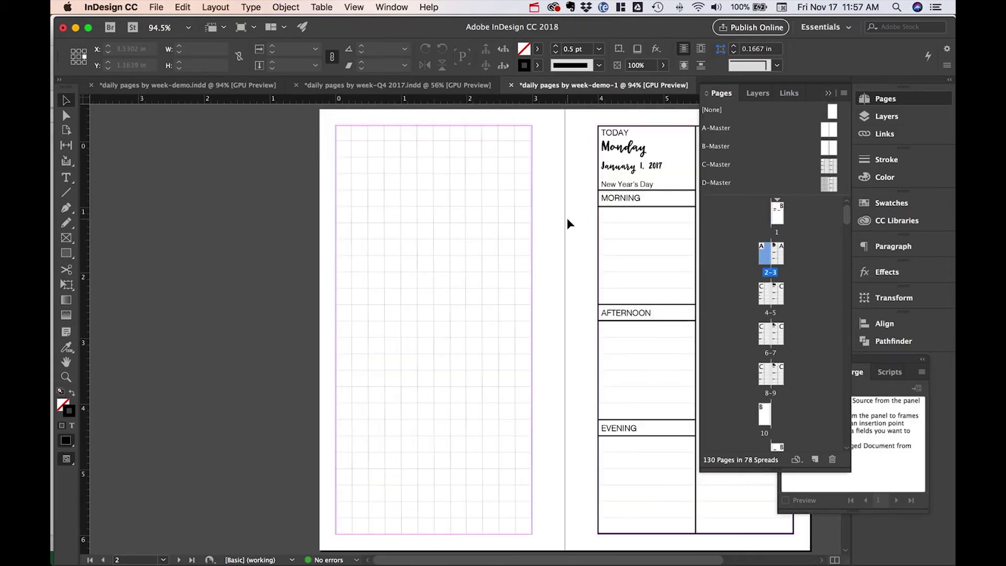
pyautogui.hscroll(3, 567, 219)
pyautogui.scroll(1, 567, 219)
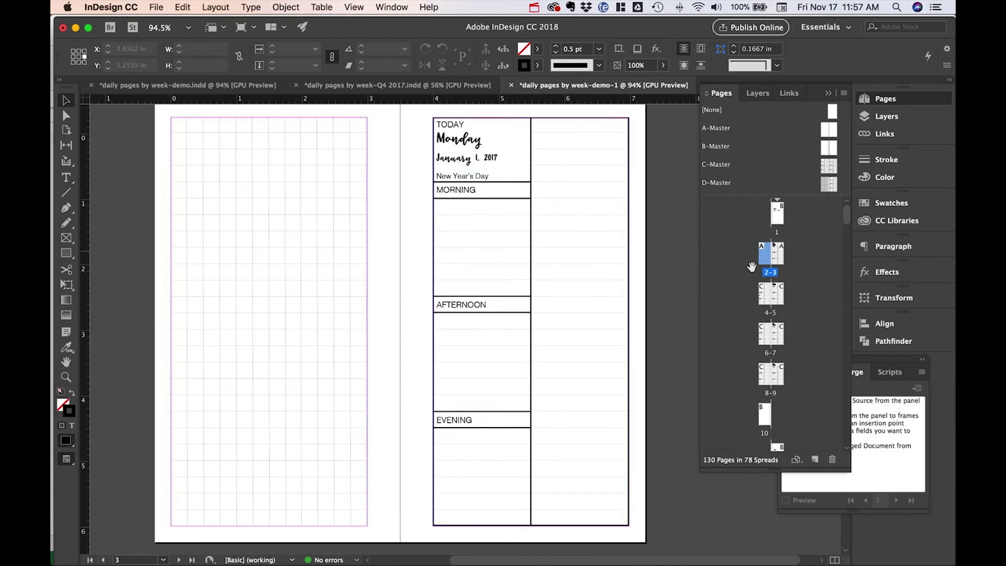
pyautogui.doubleClick(767, 298)
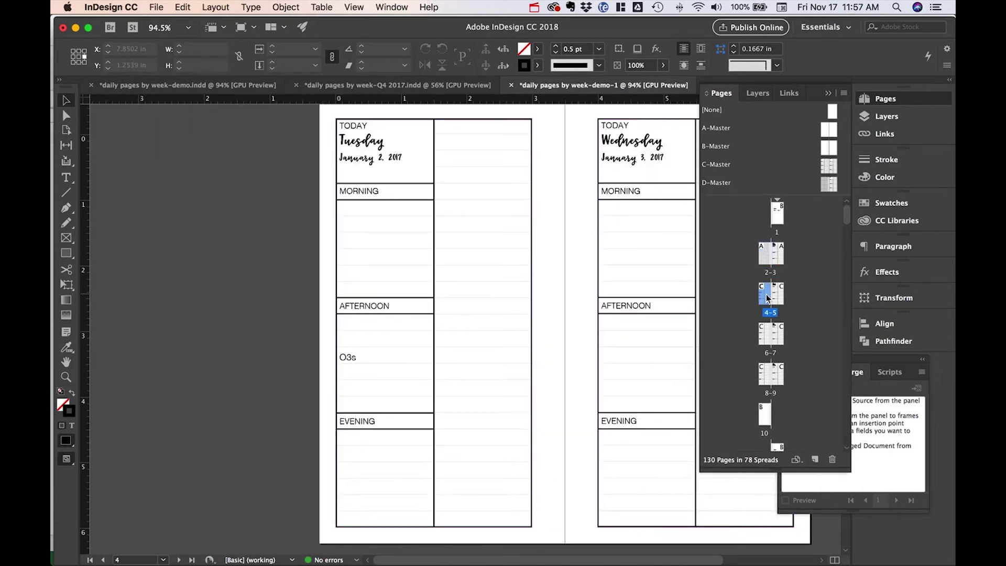
pyautogui.doubleClick(766, 341)
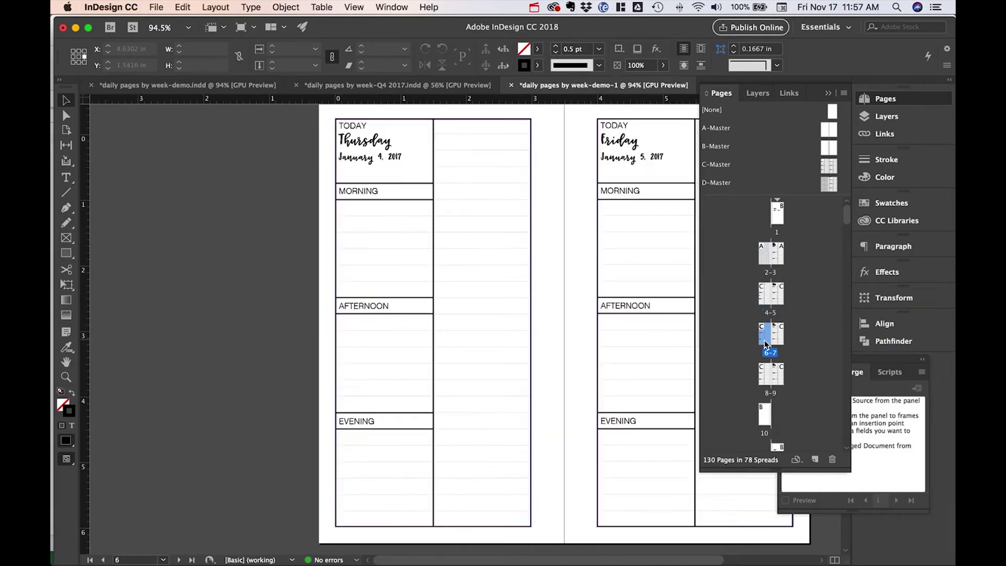
pyautogui.doubleClick(766, 373)
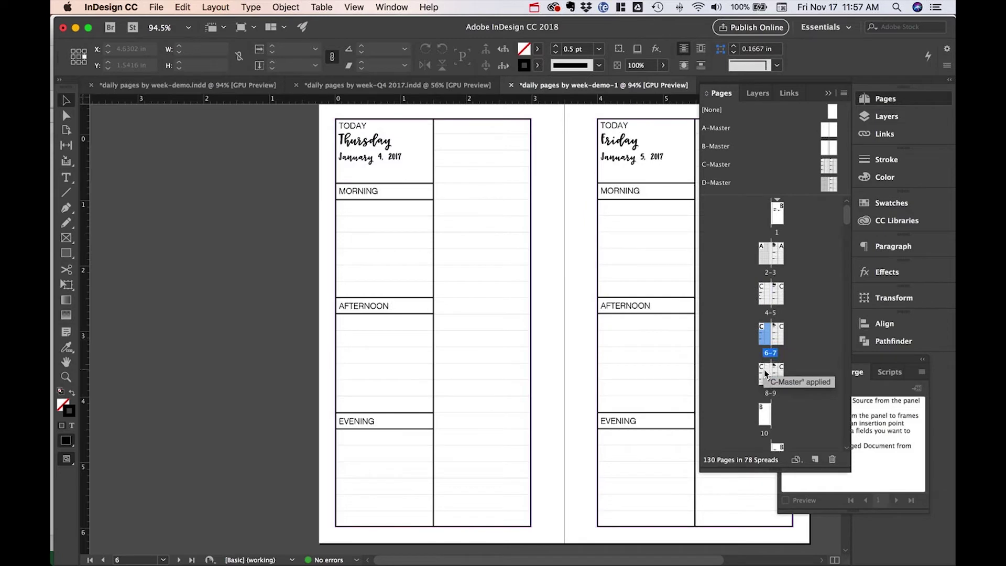
pyautogui.doubleClick(766, 417)
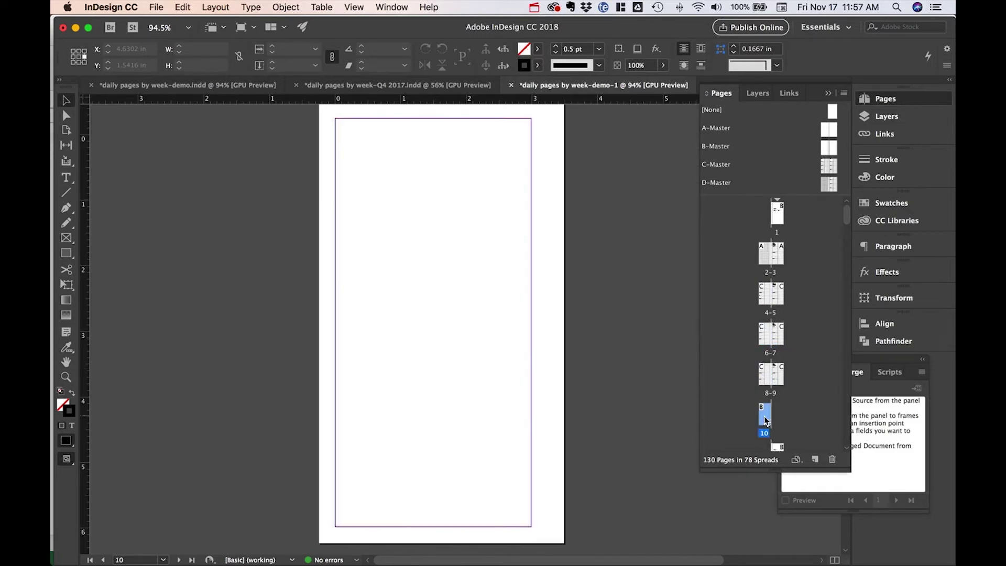
pyautogui.scroll(-5, 767, 398)
pyautogui.doubleClick(777, 326)
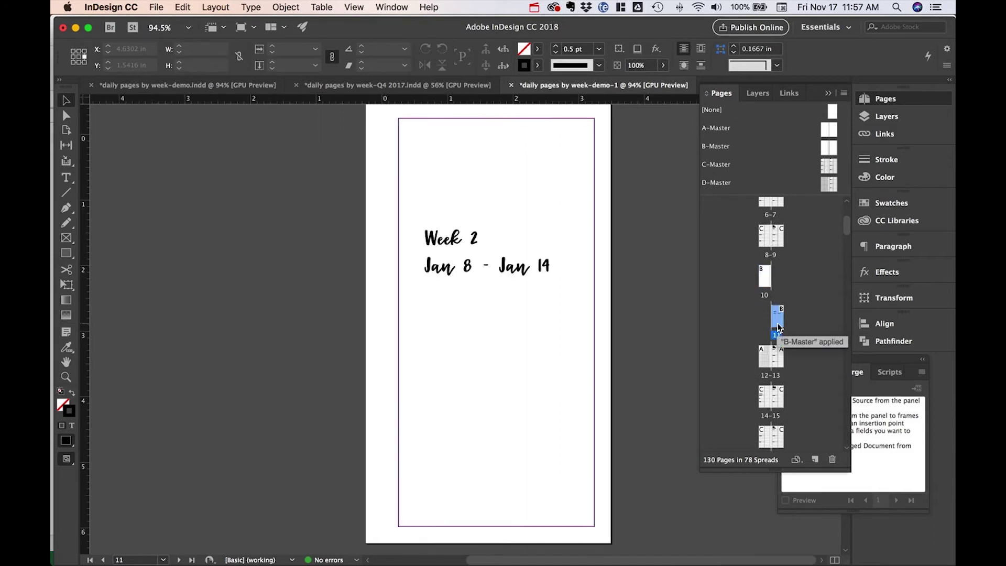
pyautogui.scroll(5, 778, 327)
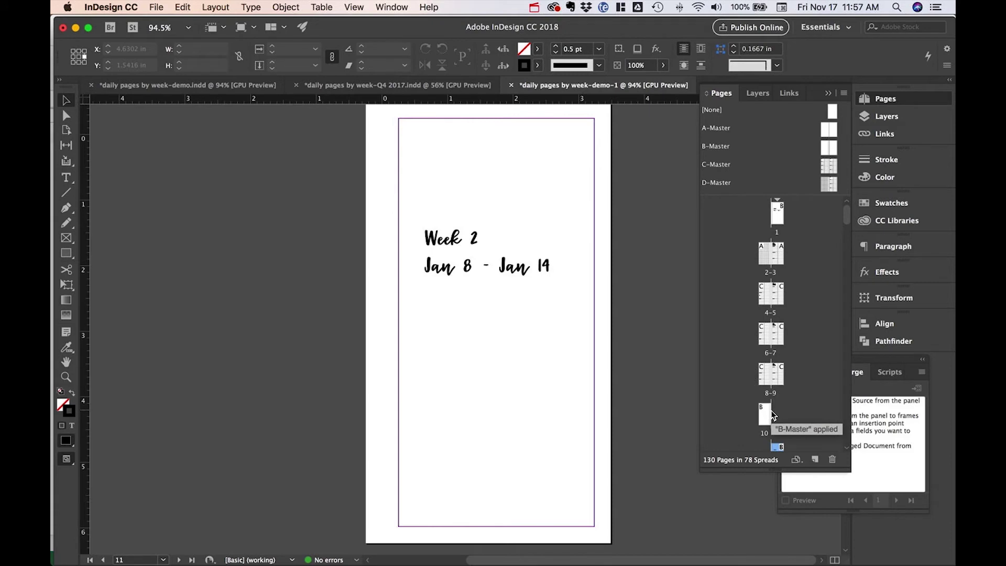
pyautogui.scroll(-3, 773, 414)
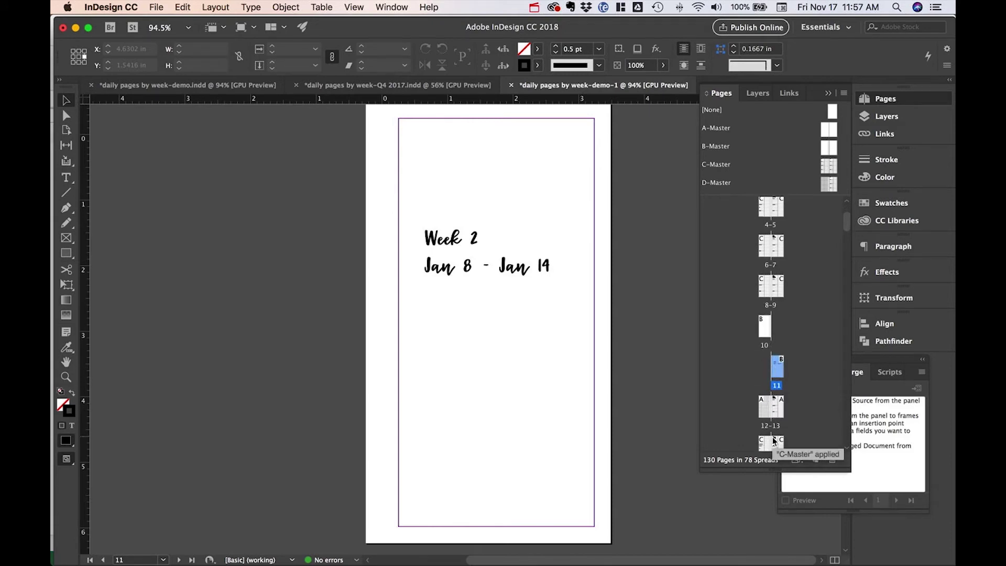
pyautogui.scroll(-4, 773, 440)
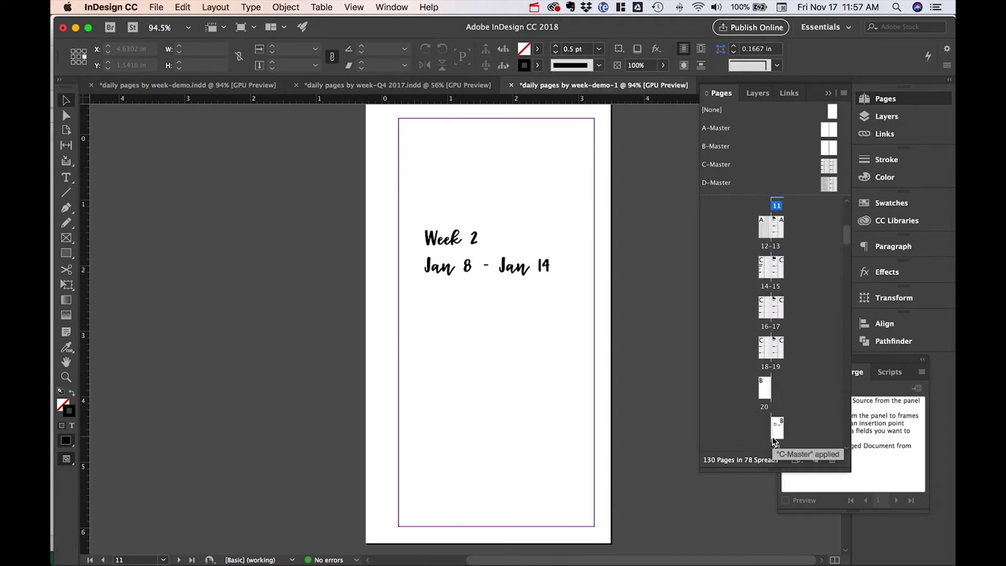
# Join the Week 2 title page with blank page 10 as one spread, with the blank page on the left and the title on the right
pyautogui.scroll(3, 773, 437)
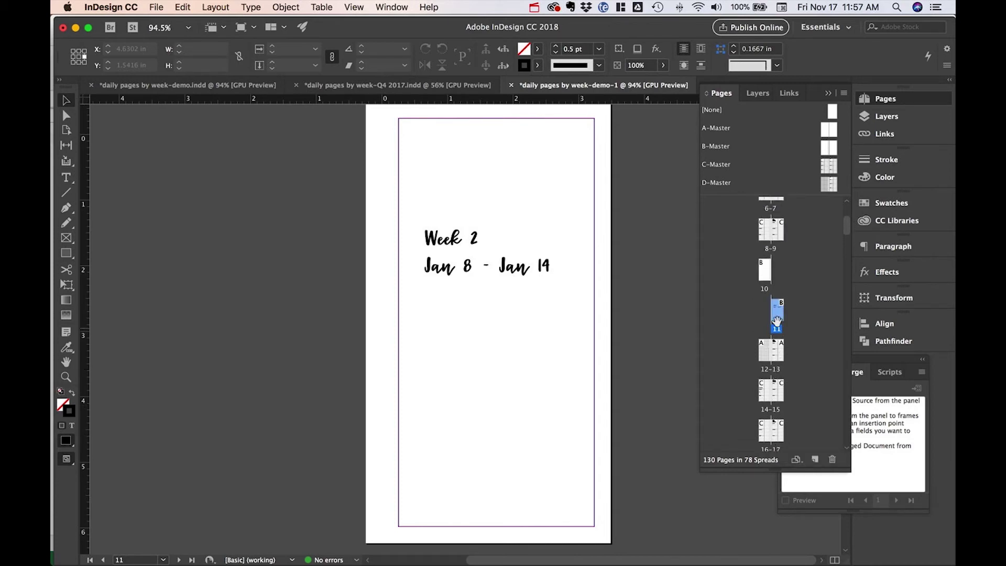
pyautogui.moveTo(777, 321); pyautogui.dragTo(758, 269)
pyautogui.doubleClick(766, 277)
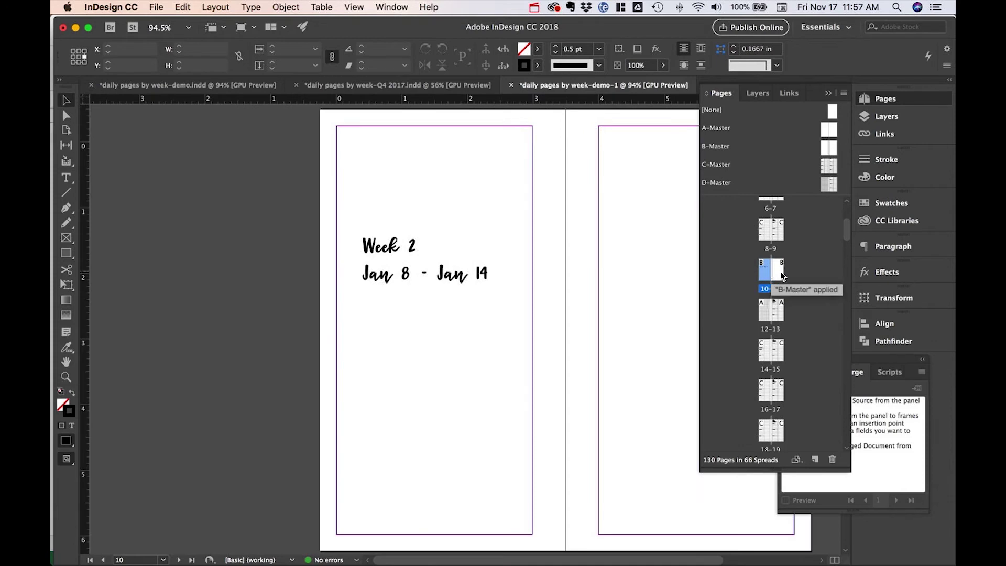
pyautogui.hotkey('shift', 'pagedown')
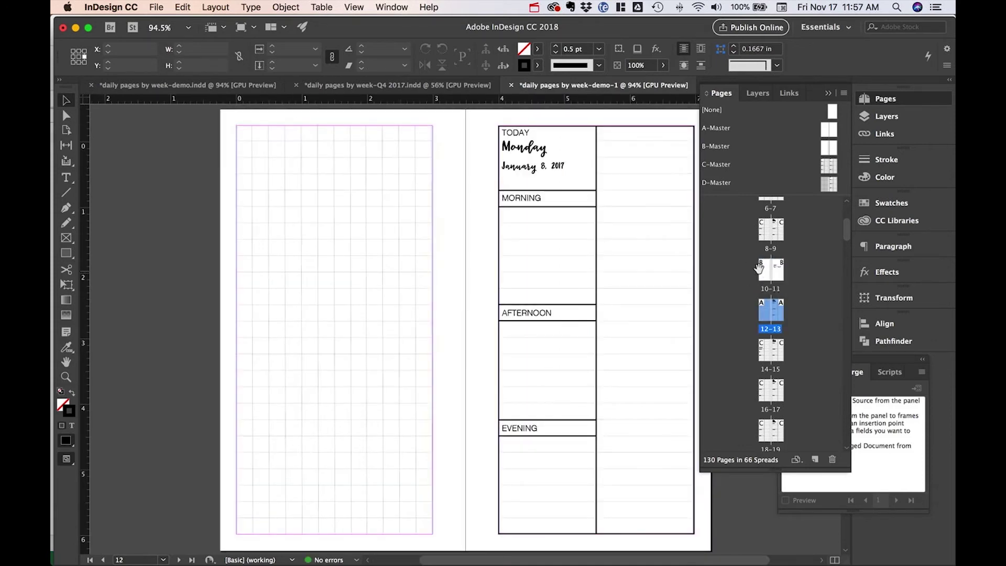
pyautogui.click(759, 268)
pyautogui.click(780, 269)
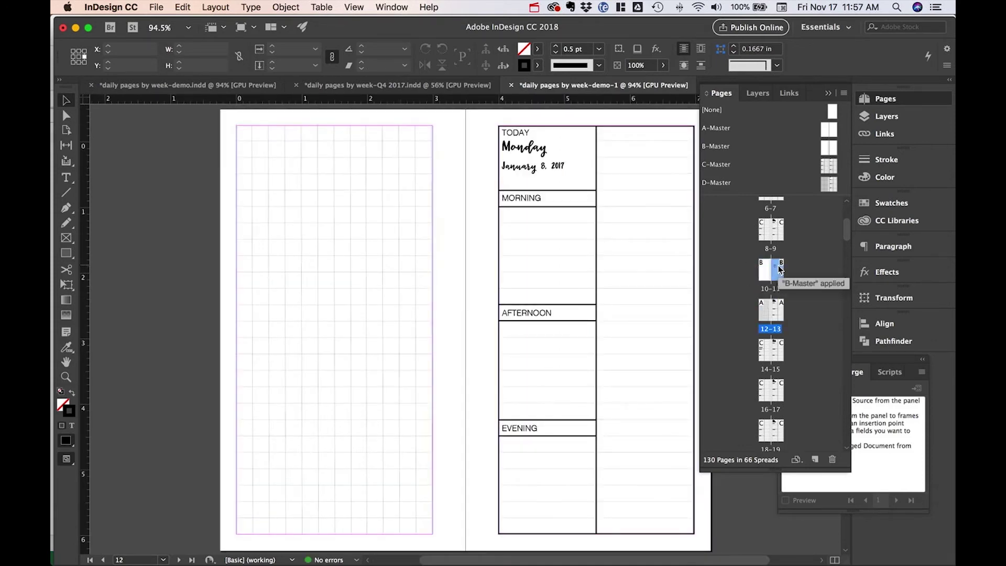
# Check the rearranged pages 10–11 and examine how the B-Master spreads pair up through the rest of the merged document
pyautogui.scroll(-3, 778, 357)
pyautogui.scroll(-15, 777, 359)
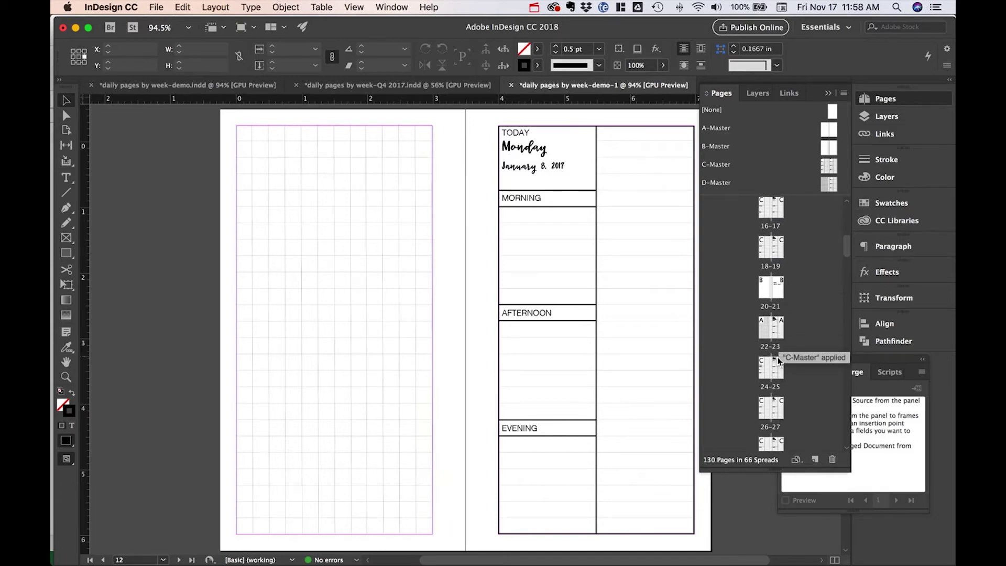
pyautogui.scroll(20, 777, 359)
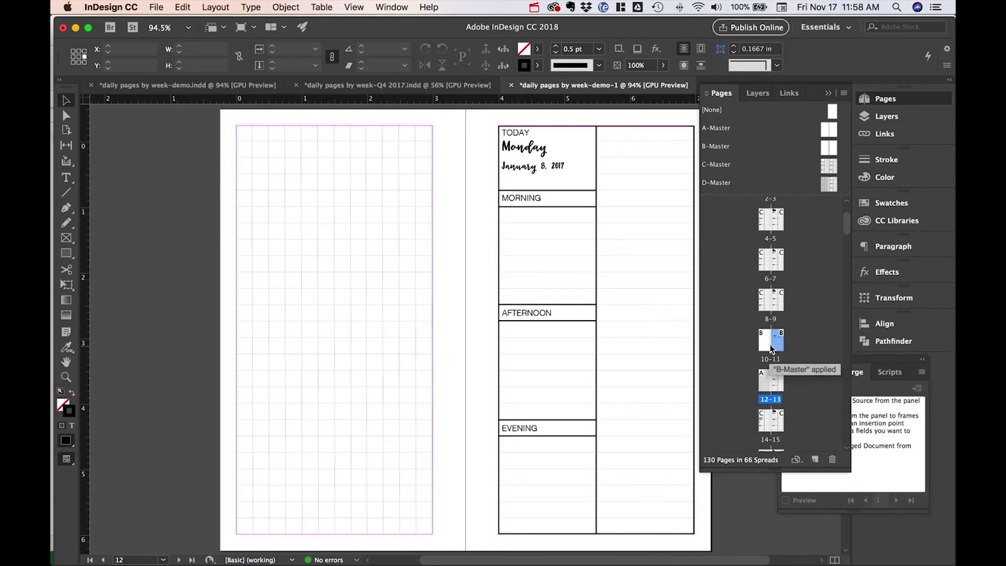
pyautogui.moveTo(767, 342); pyautogui.dragTo(781, 367)
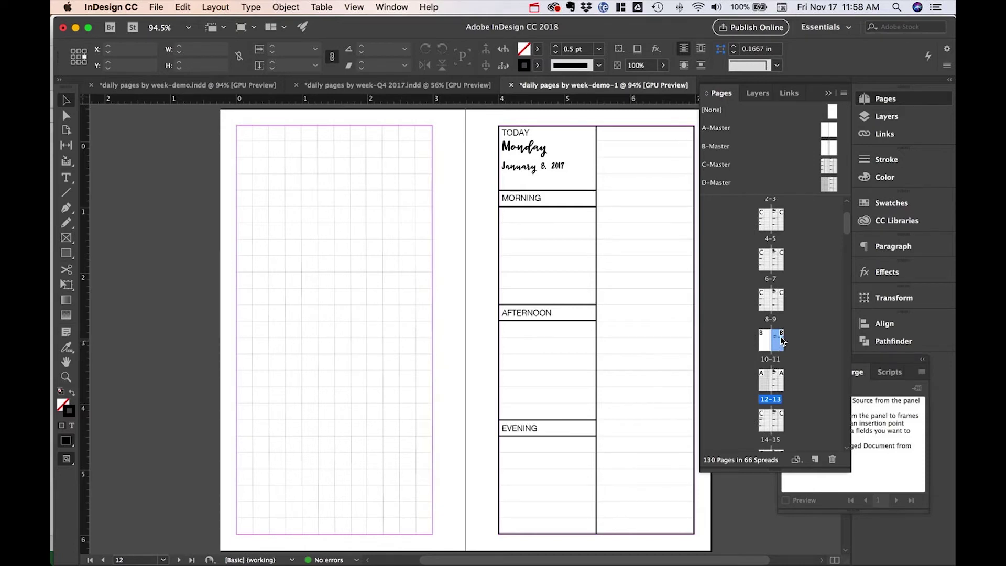
pyautogui.doubleClick(767, 343)
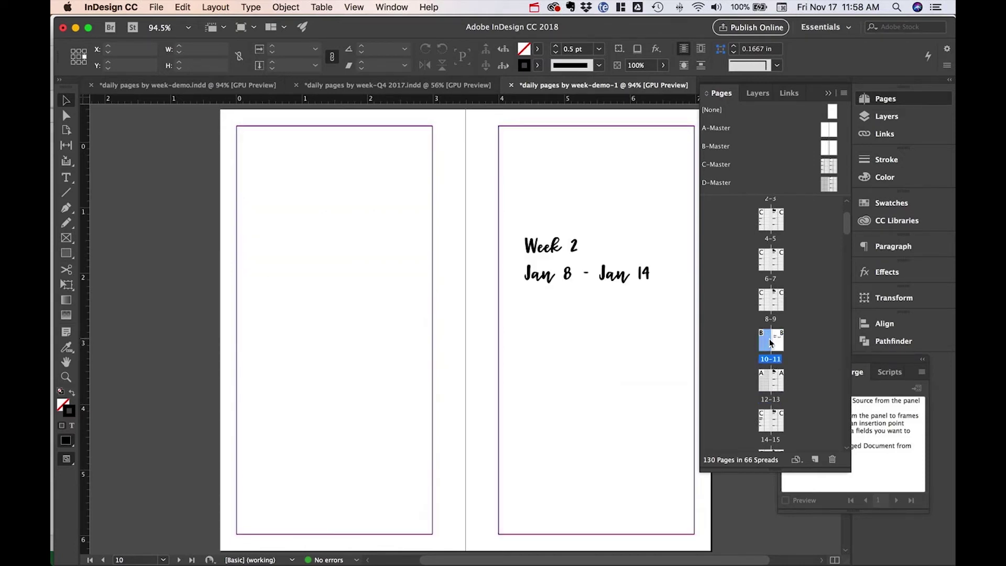
pyautogui.doubleClick(780, 343)
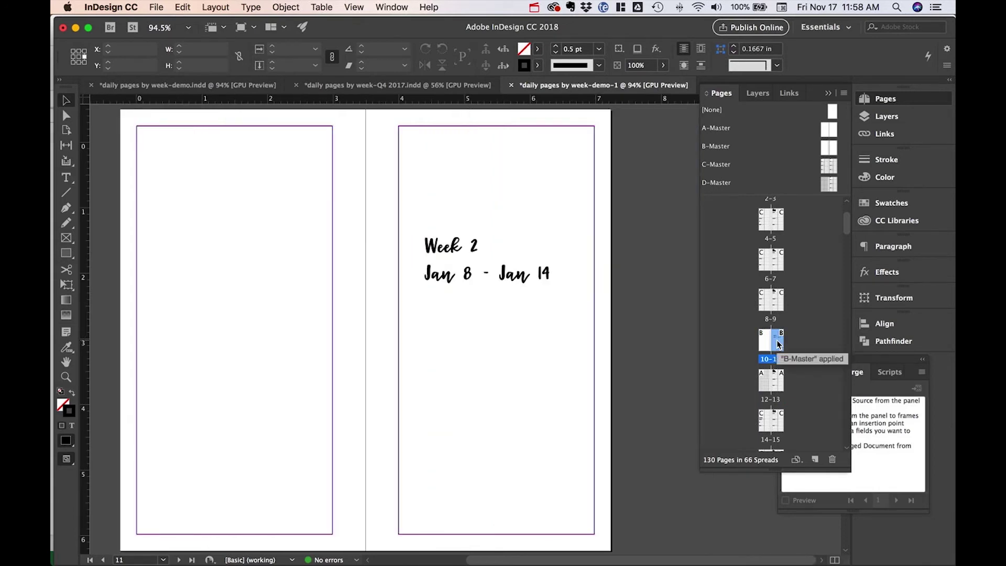
pyautogui.scroll(-15, 779, 343)
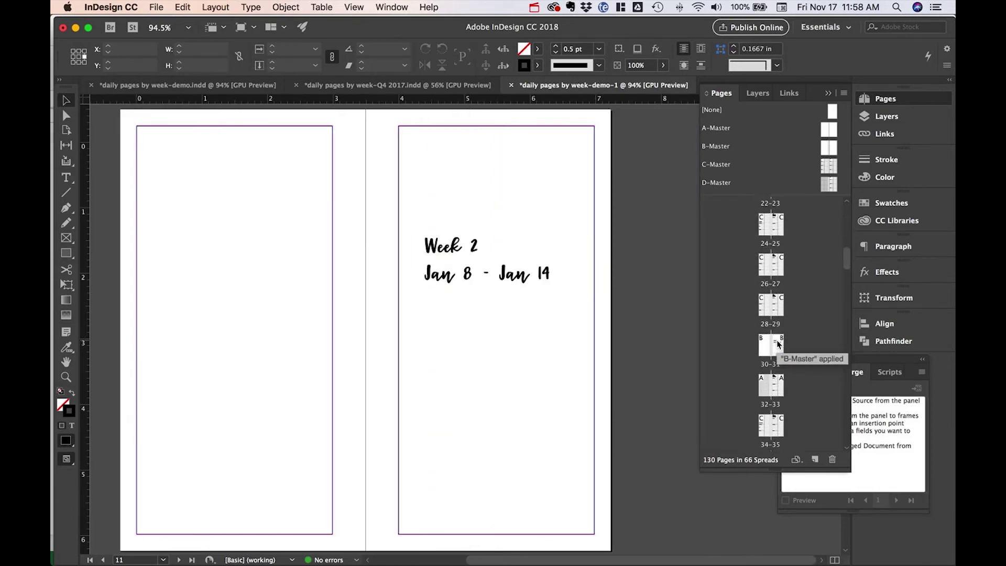
pyautogui.scroll(-20, 779, 344)
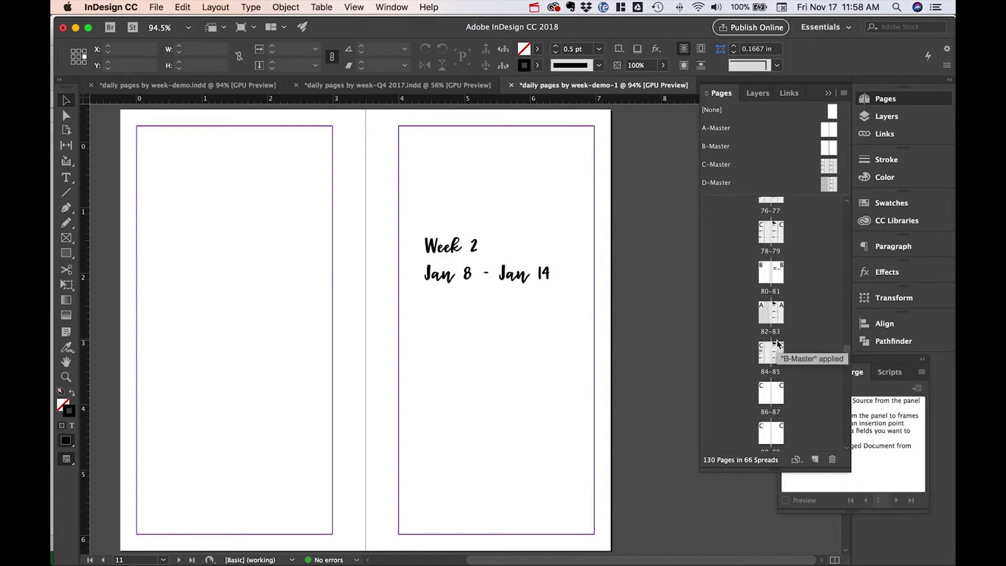
# Examine the last spreads of the merged document and check the page shuffling options
pyautogui.scroll(-13, 778, 344)
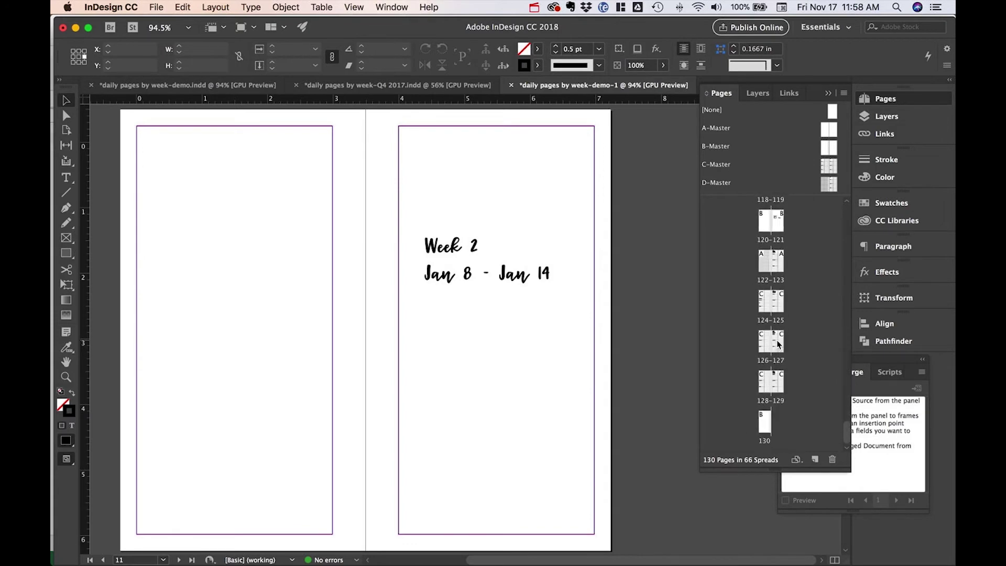
pyautogui.click(844, 92)
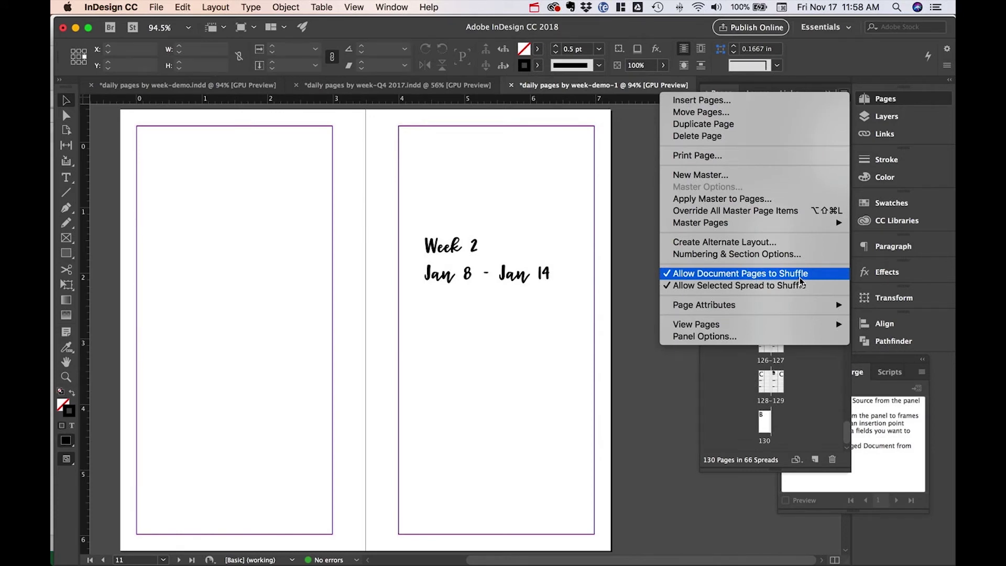
pyautogui.click(847, 73)
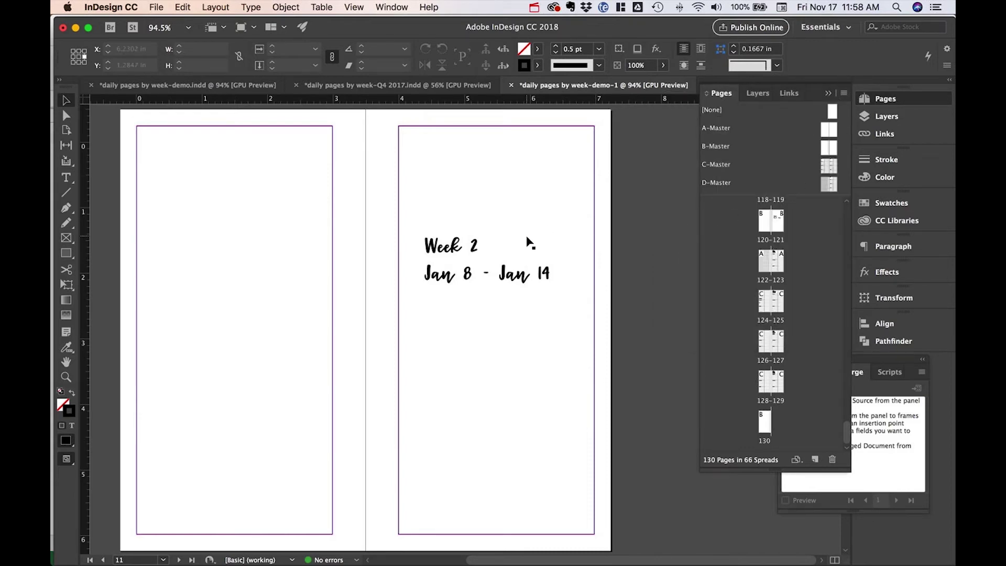
pyautogui.scroll(6, 751, 245)
pyautogui.scroll(-6, 751, 247)
# View the final weekend spread on pages 128–129 and return to the Week 1 title page
pyautogui.click(767, 424)
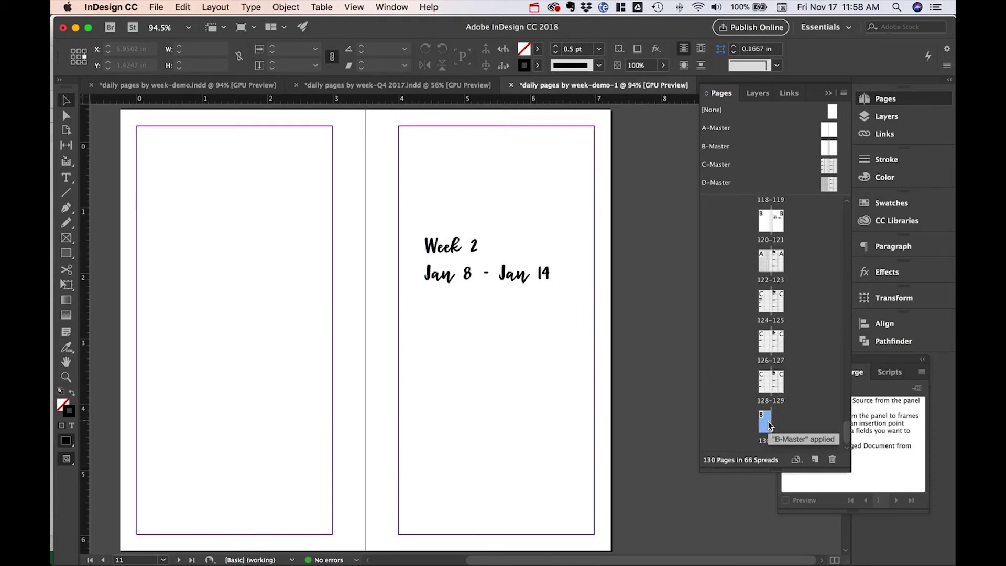
pyautogui.doubleClick(767, 423)
pyautogui.click(781, 400)
pyautogui.doubleClick(781, 399)
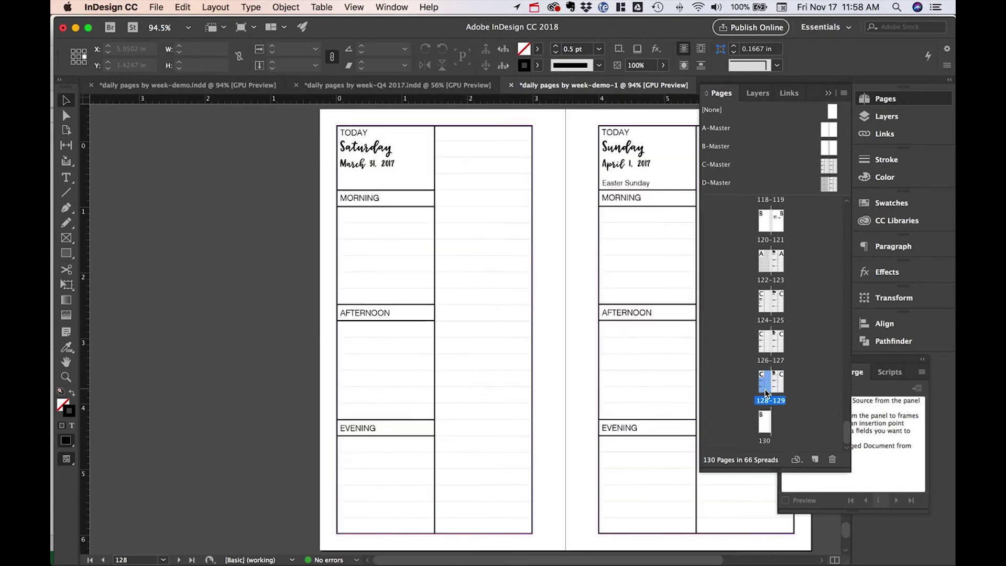
pyautogui.scroll(20, 770, 325)
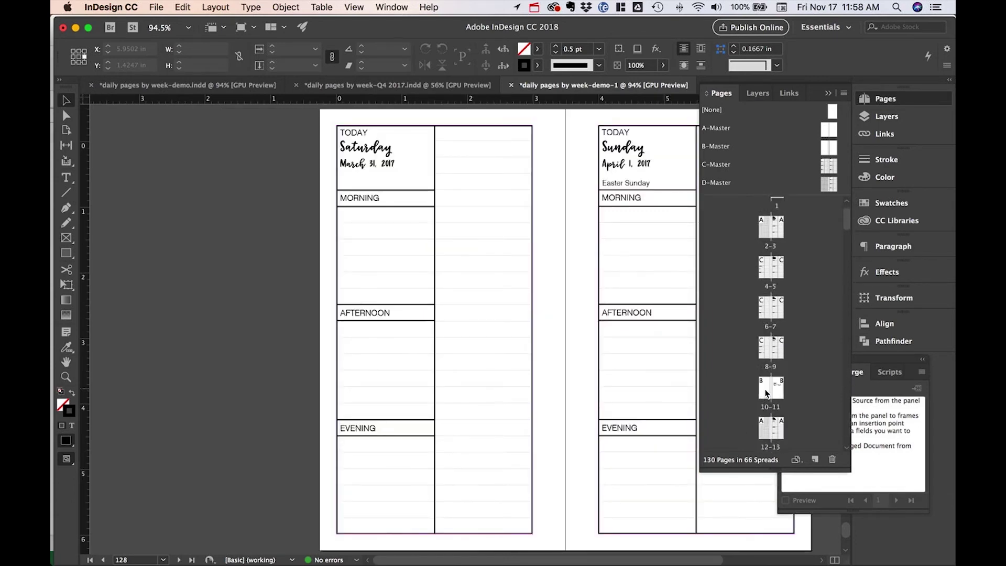
pyautogui.doubleClick(781, 217)
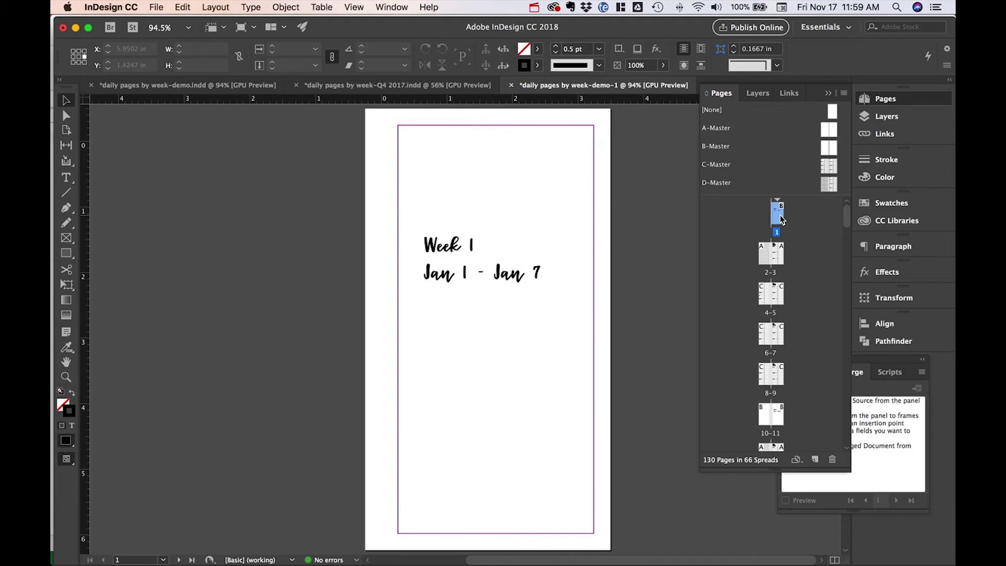
# Switch to Excel to look over the Planner Date Merge Q1 records, and return to InDesign
pyautogui.press('super+Tab')
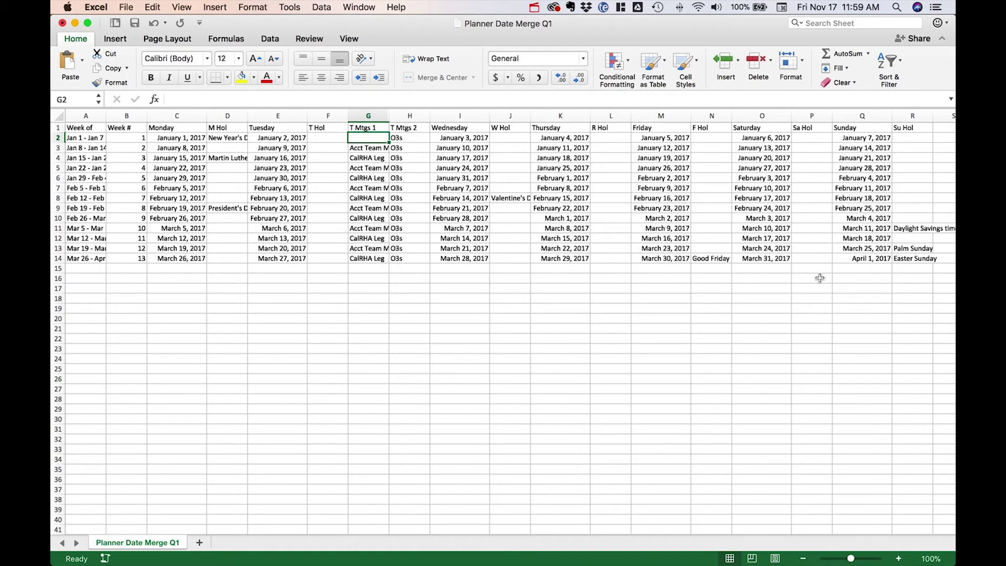
pyautogui.press('super+Tab')
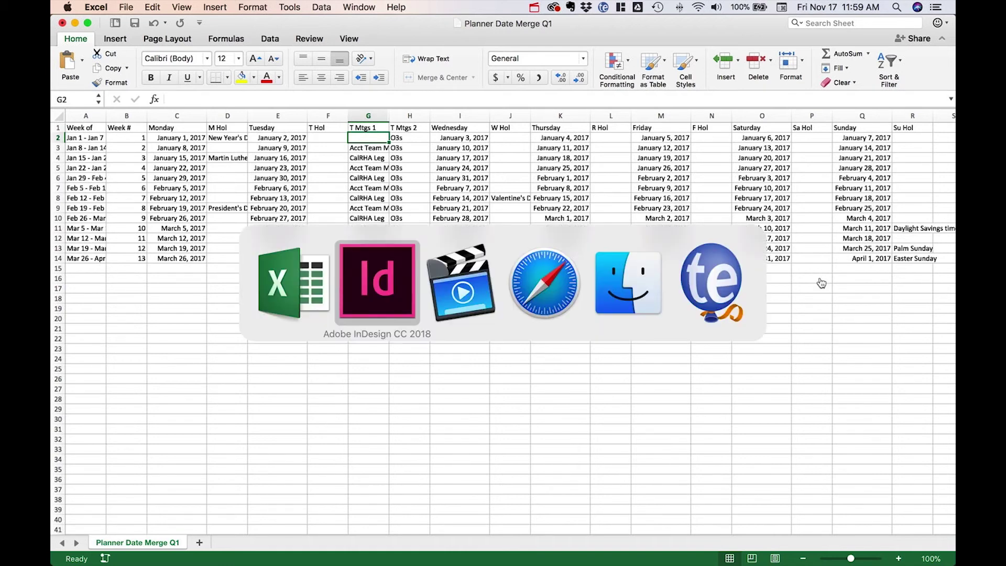
pyautogui.click(441, 283)
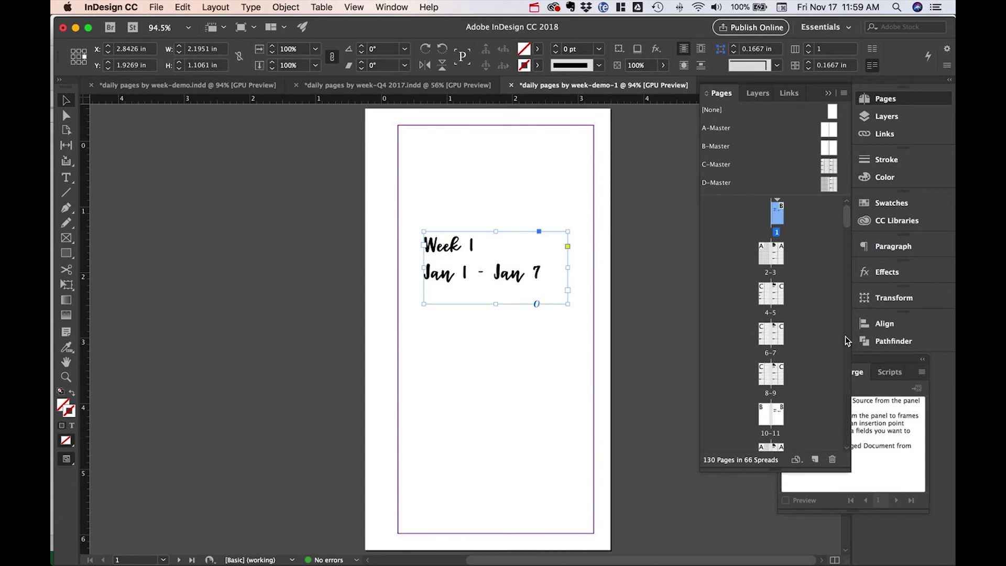
# Start a merged document by record range from daily pages by week-demo.indd, and check rows 2–6 of the Excel sheet
pyautogui.click(231, 87)
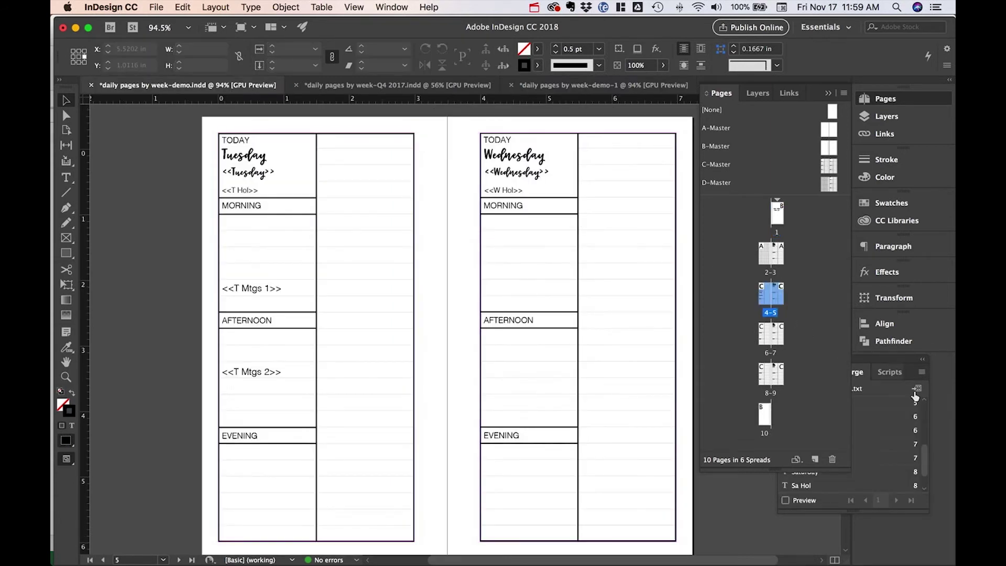
pyautogui.click(923, 372)
pyautogui.click(870, 447)
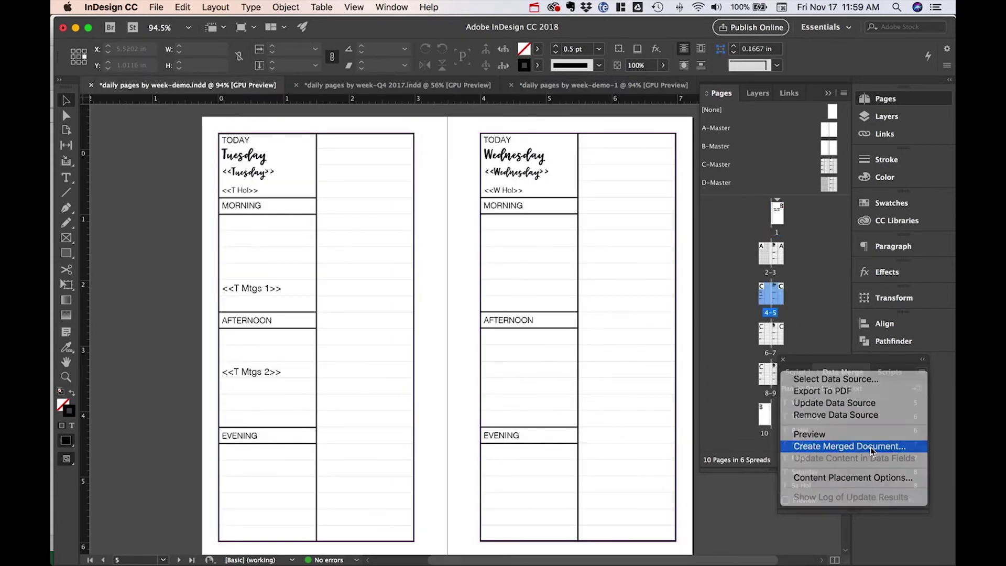
pyautogui.click(399, 240)
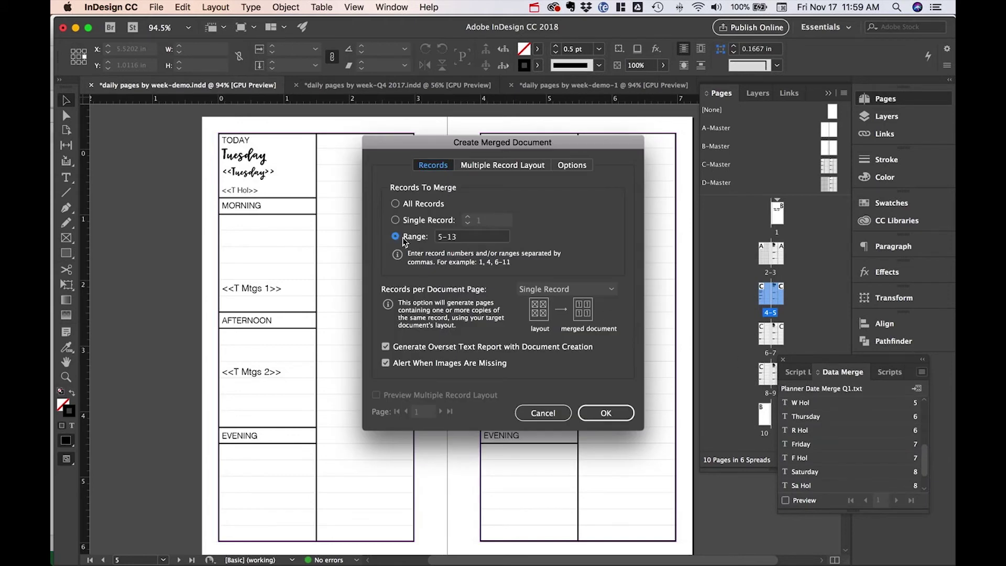
pyautogui.press('super+Tab')
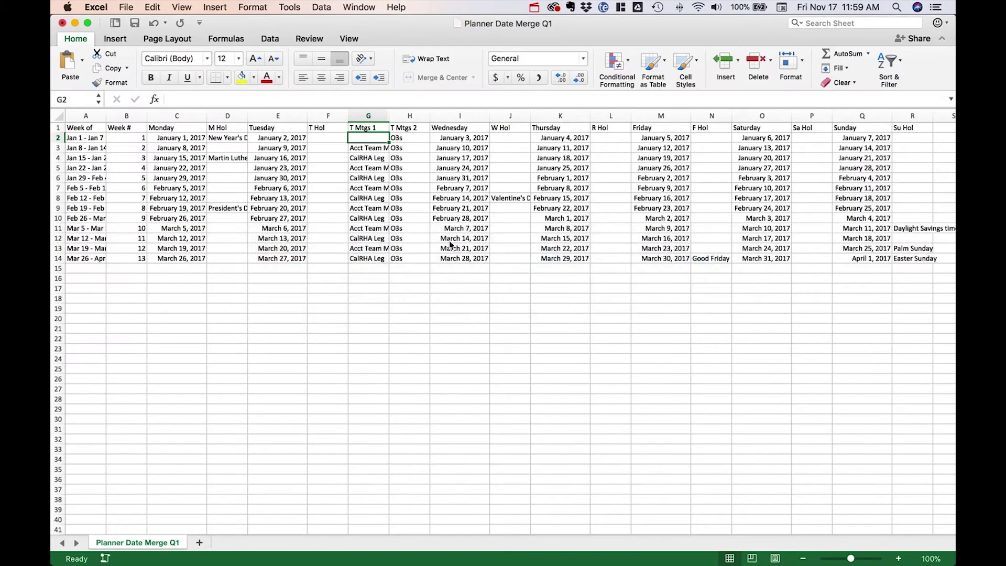
pyautogui.moveTo(56, 138); pyautogui.dragTo(56, 178)
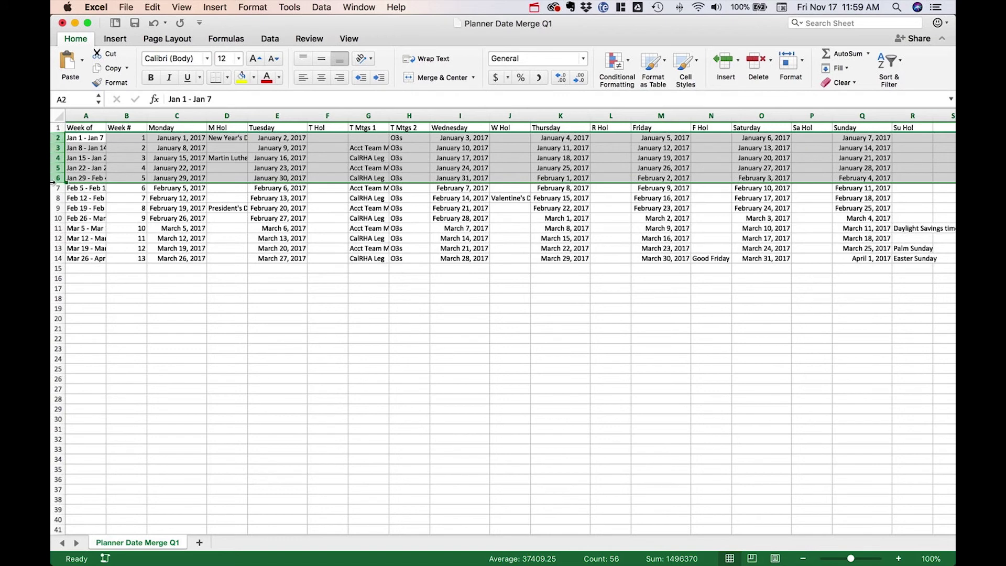
pyautogui.press('super+Tab')
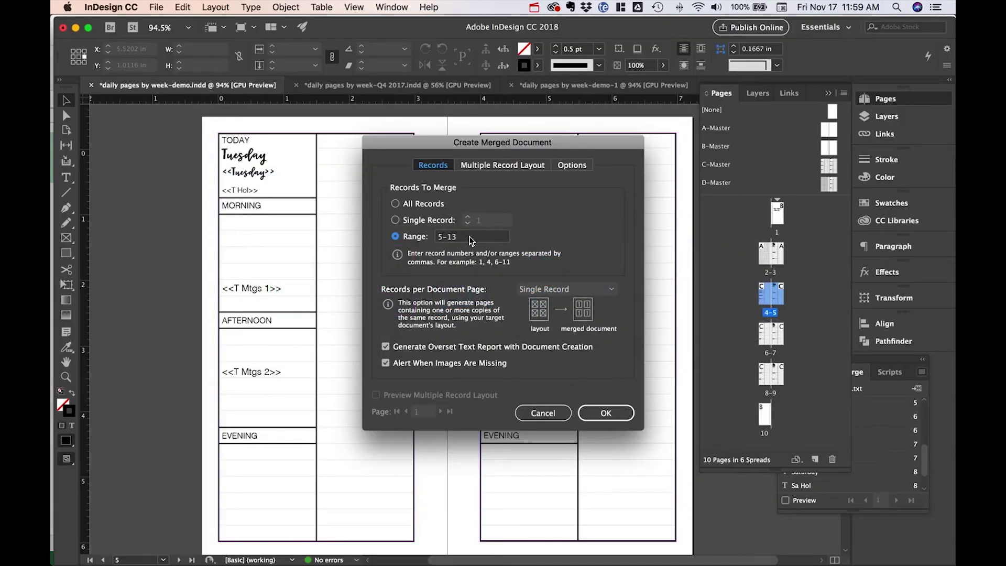
# Generate the merged document from records 2-6, dismiss the overset text report, and view its first page
pyautogui.moveTo(472, 237); pyautogui.dragTo(389, 226)
pyautogui.write('2-6')
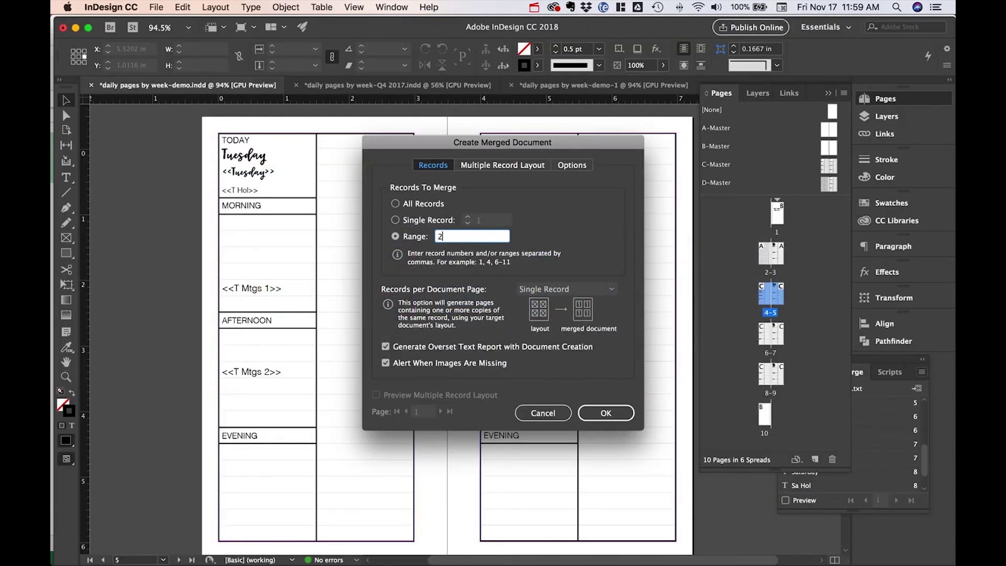
pyautogui.click(607, 414)
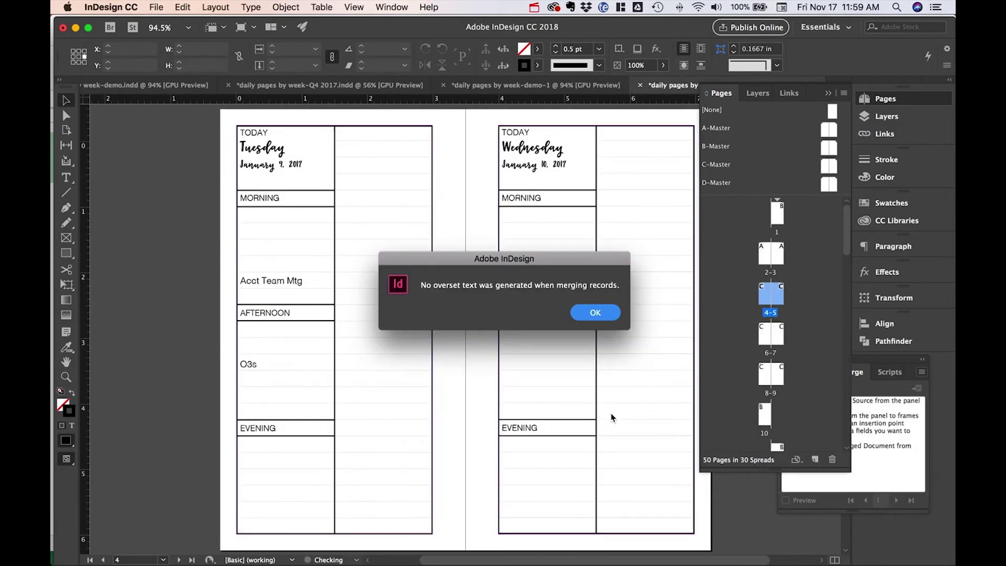
pyautogui.click(591, 313)
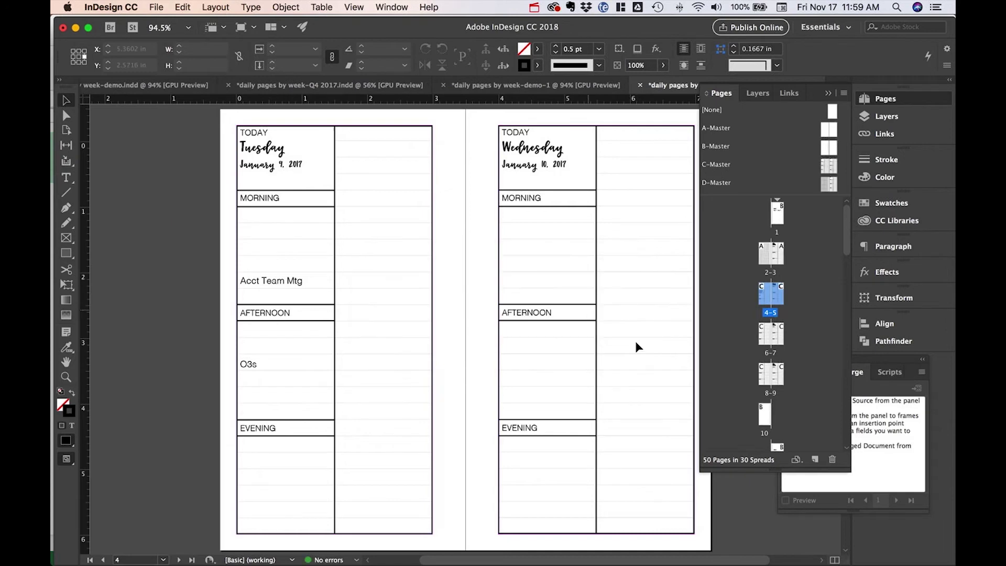
pyautogui.press('super+shift+Page_Up')
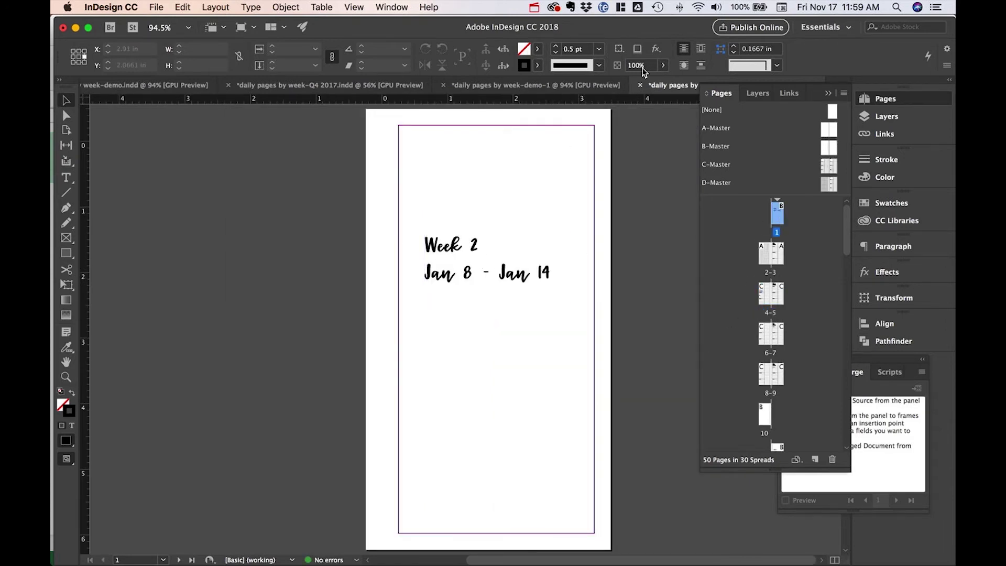
# Recheck the week rows in Excel, and close the newly merged InDesign document without saving it
pyautogui.press('super+Tab')
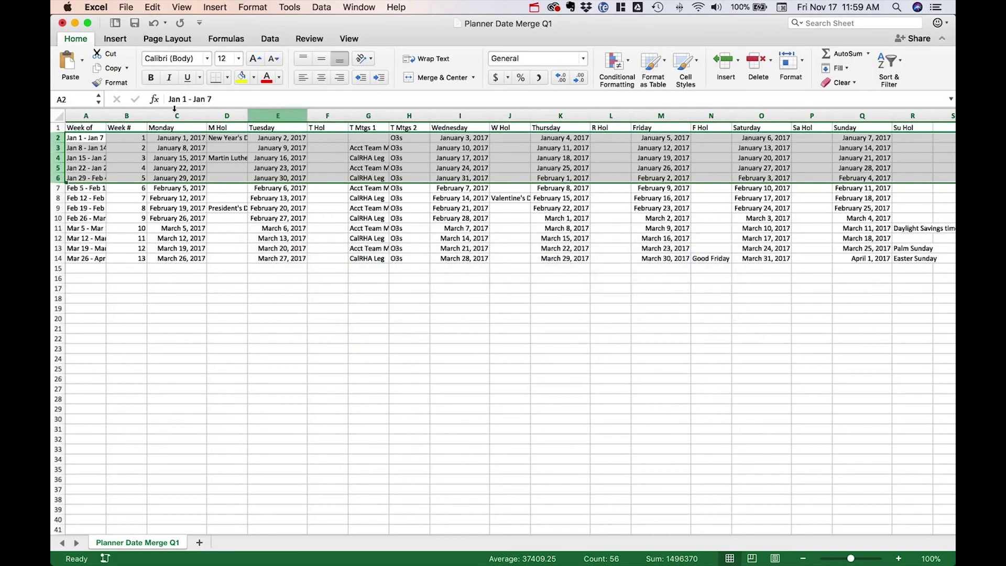
pyautogui.press('Down')
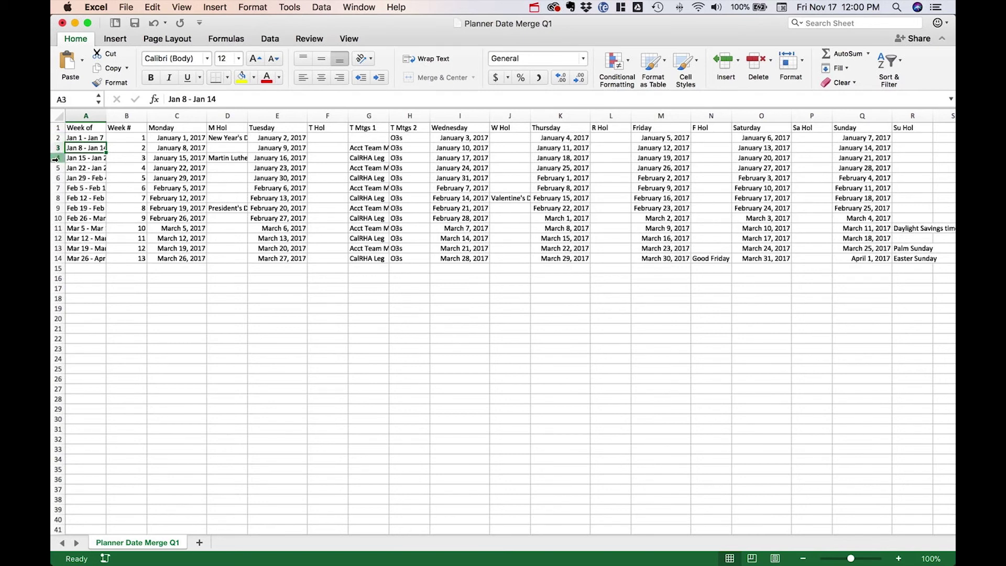
pyautogui.press('super+Tab')
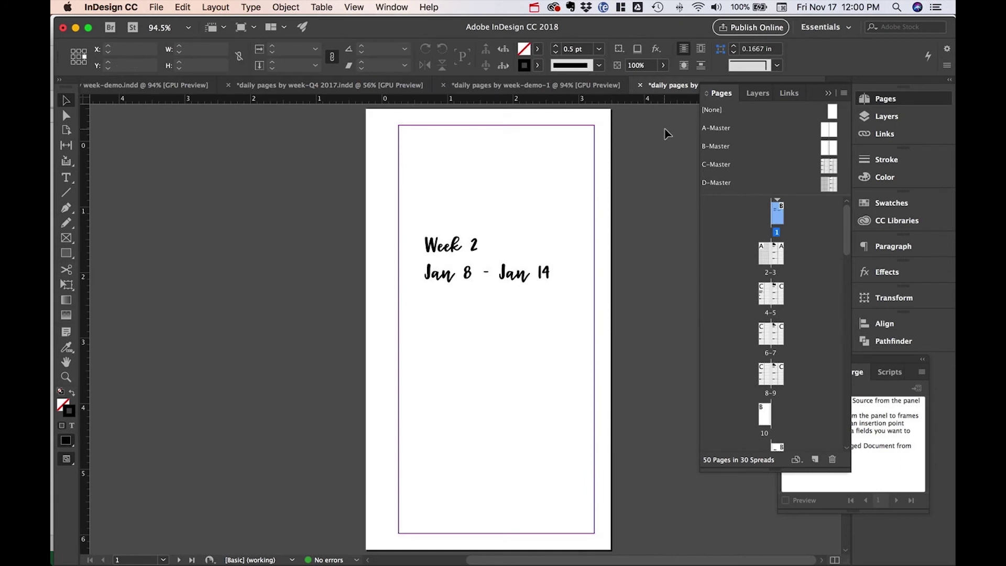
pyautogui.click(640, 85)
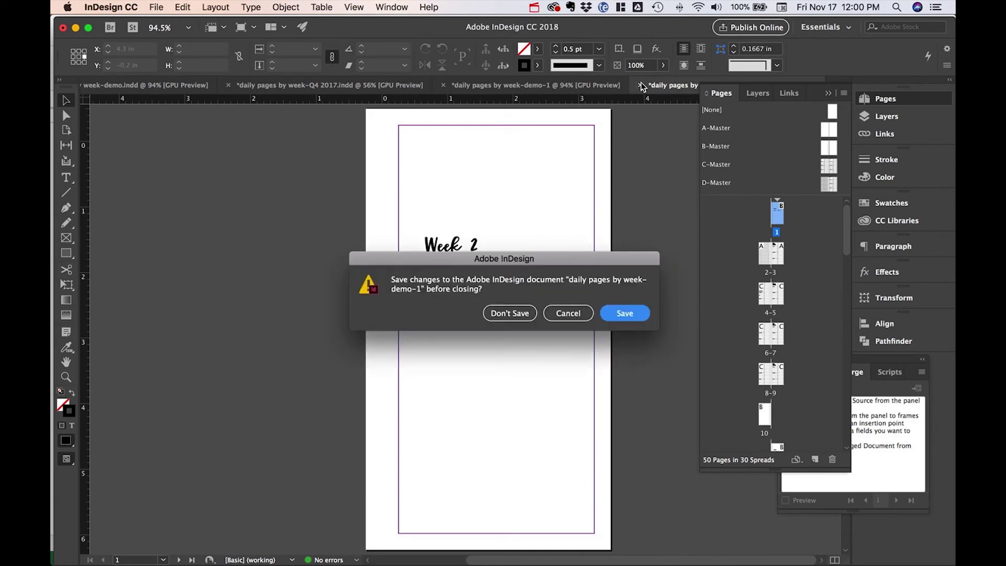
pyautogui.click(521, 314)
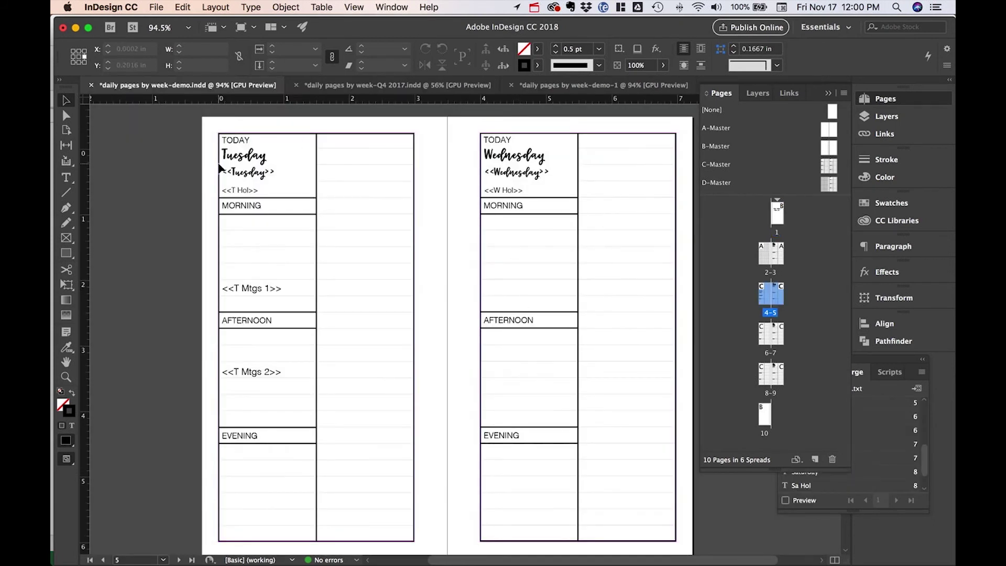
# Create a merged document from records 1-5 of the weekly template and dismiss the overset text report
pyautogui.click(926, 375)
pyautogui.click(922, 373)
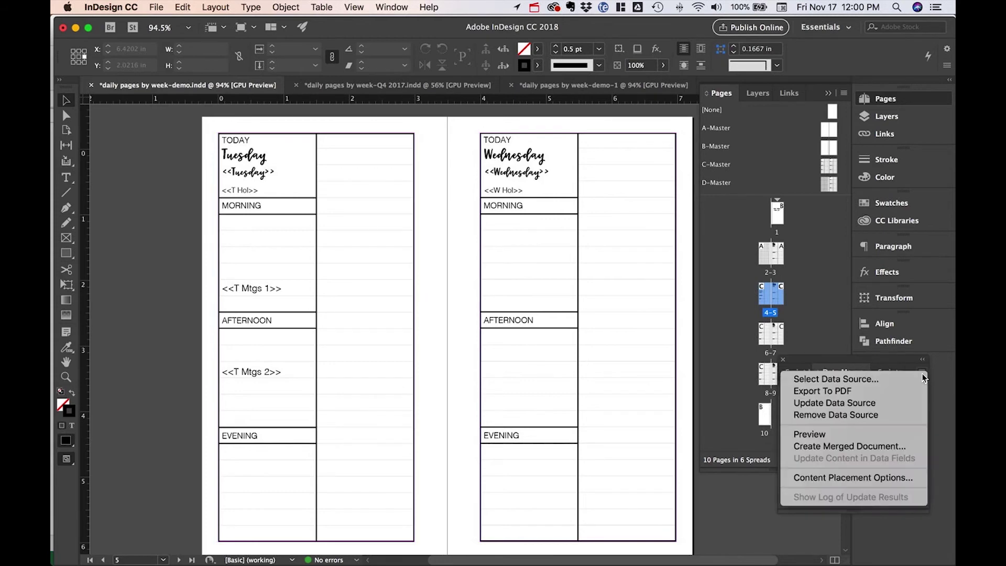
pyautogui.click(899, 448)
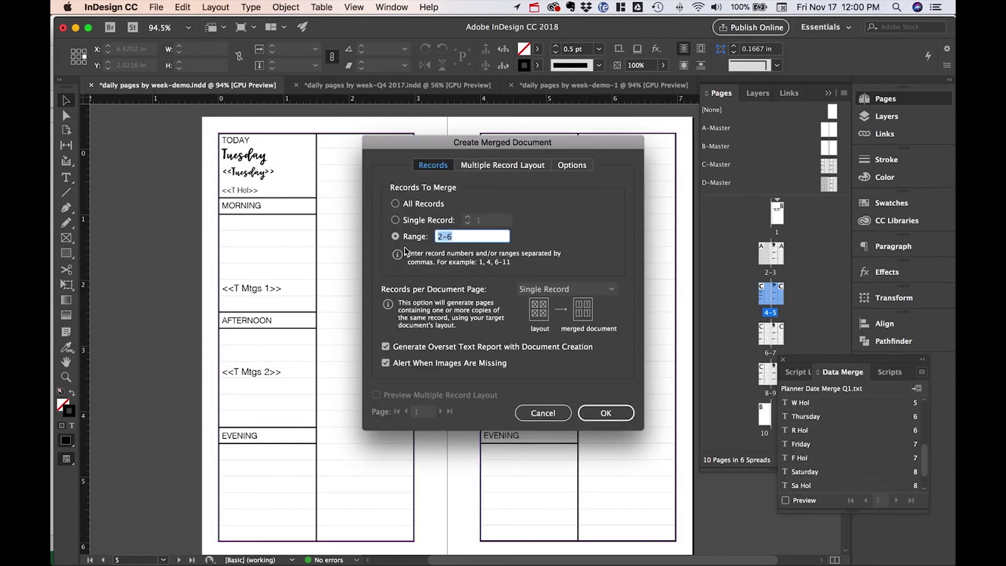
pyautogui.write('1-5')
pyautogui.click(596, 411)
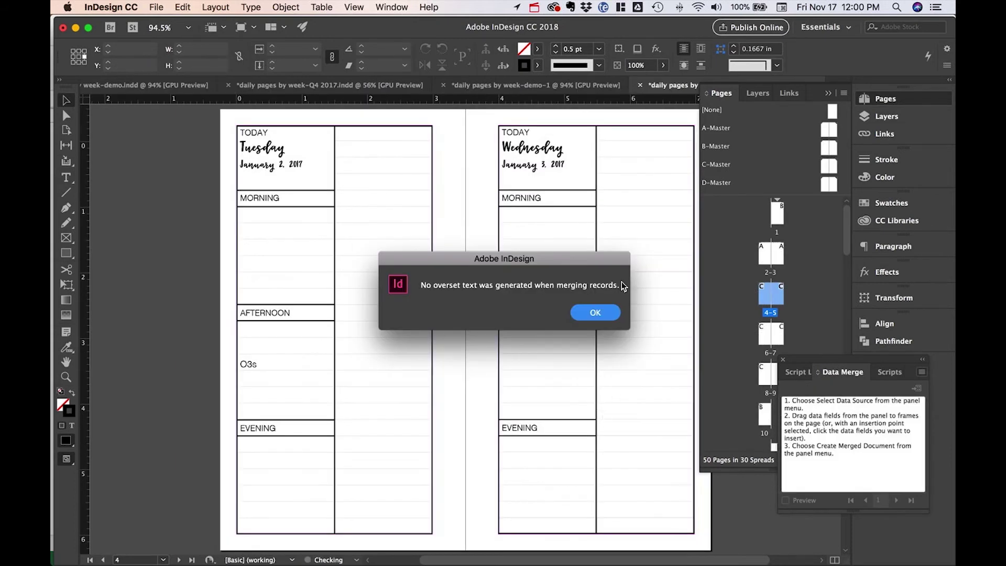
pyautogui.click(599, 314)
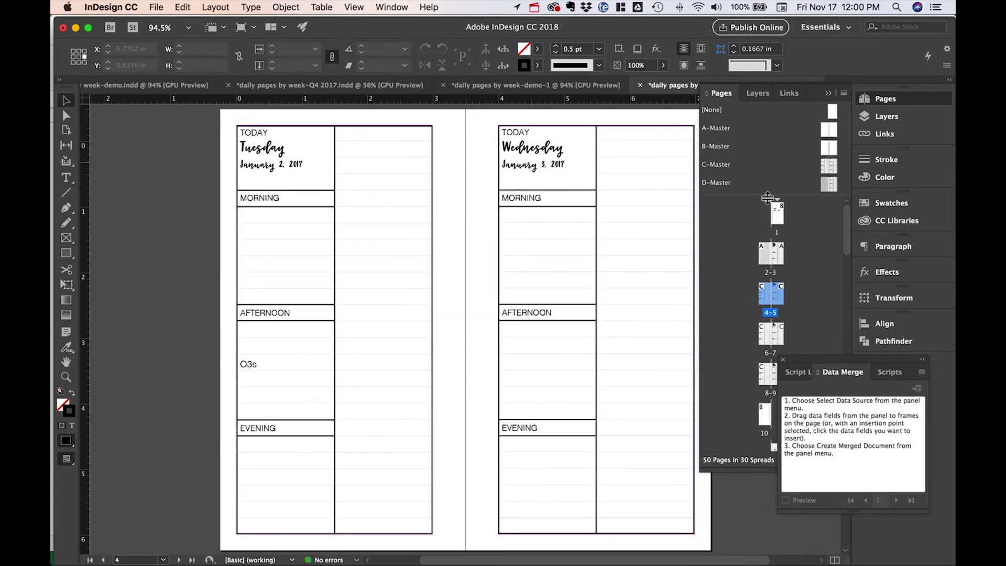
# Review the new merged document from its first title page to the weekend spread on pages 48–49
pyautogui.doubleClick(778, 211)
pyautogui.scroll(-12, 762, 317)
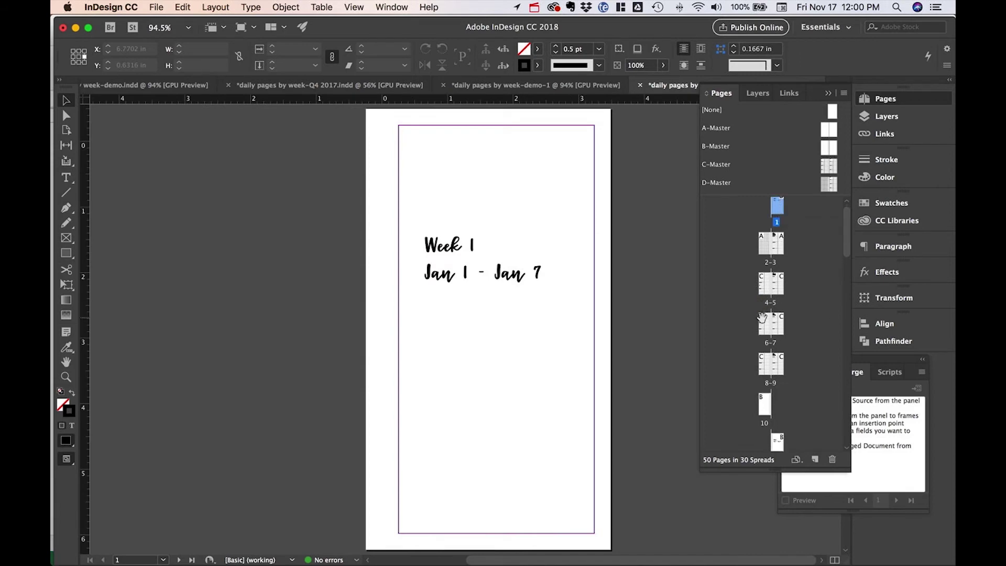
pyautogui.scroll(-6, 761, 318)
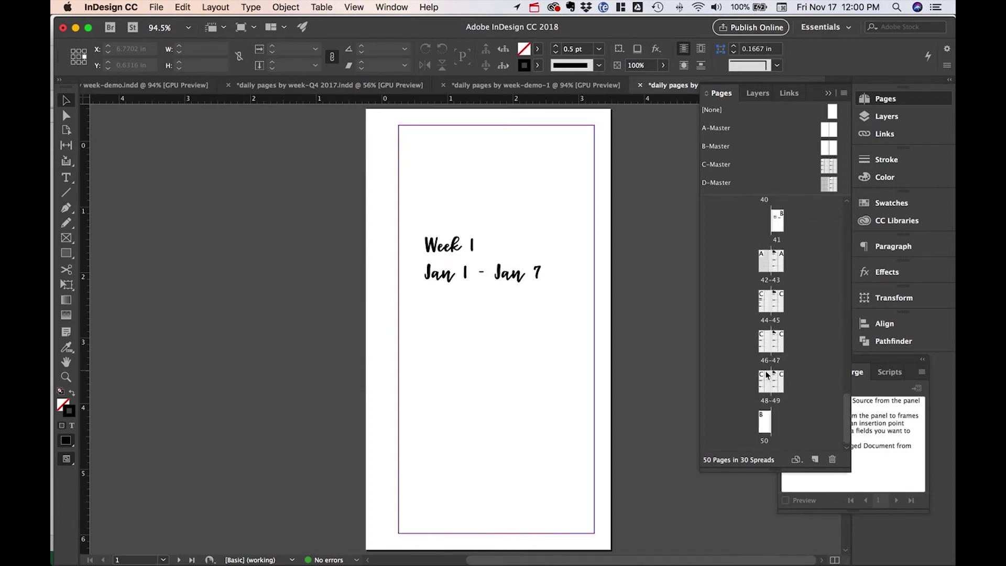
pyautogui.doubleClick(779, 387)
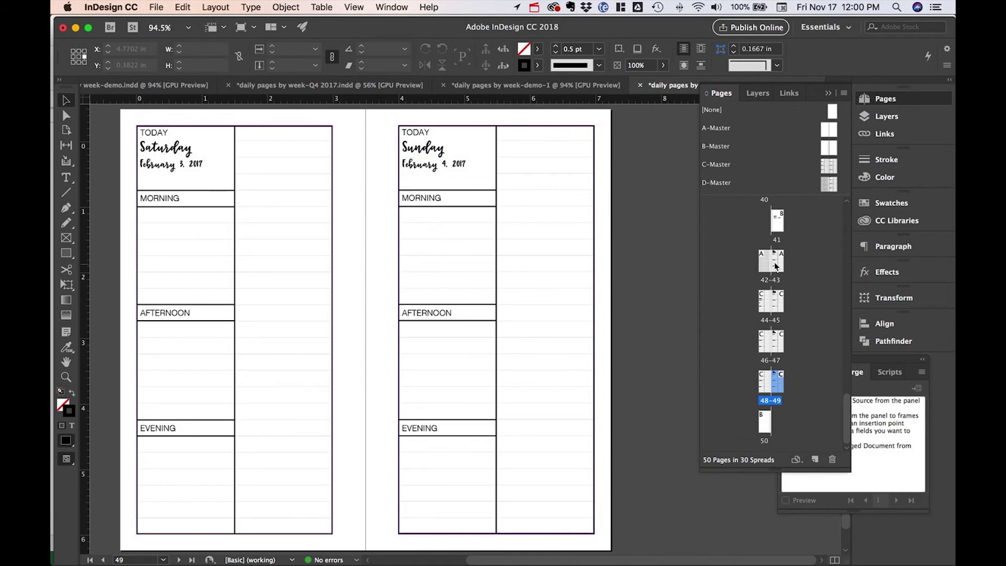
# Join the Week 2 title page with blank page 10 as one spread, with the title on the left, and view it
pyautogui.scroll(15, 778, 261)
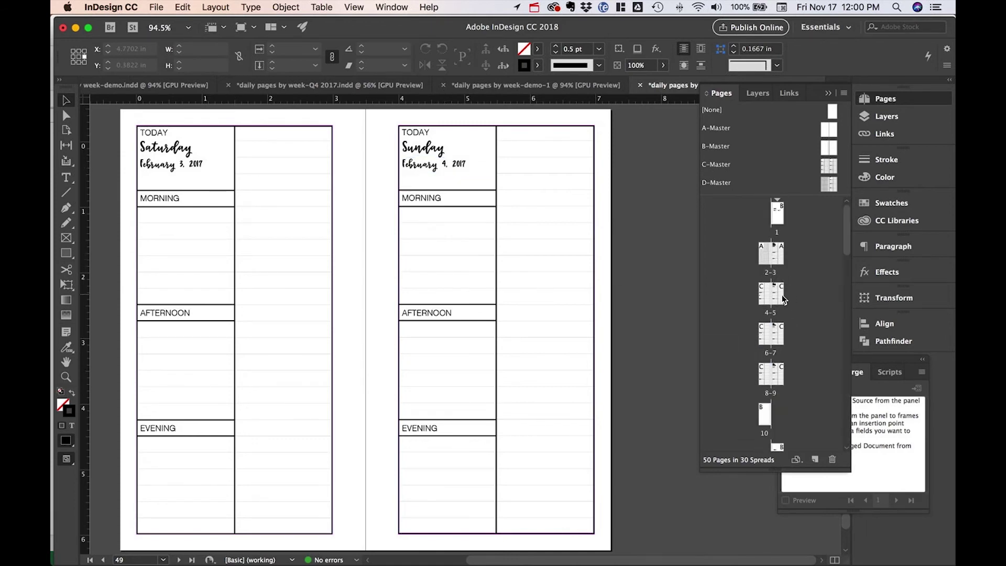
pyautogui.scroll(-3, 782, 294)
pyautogui.moveTo(777, 391); pyautogui.dragTo(766, 349)
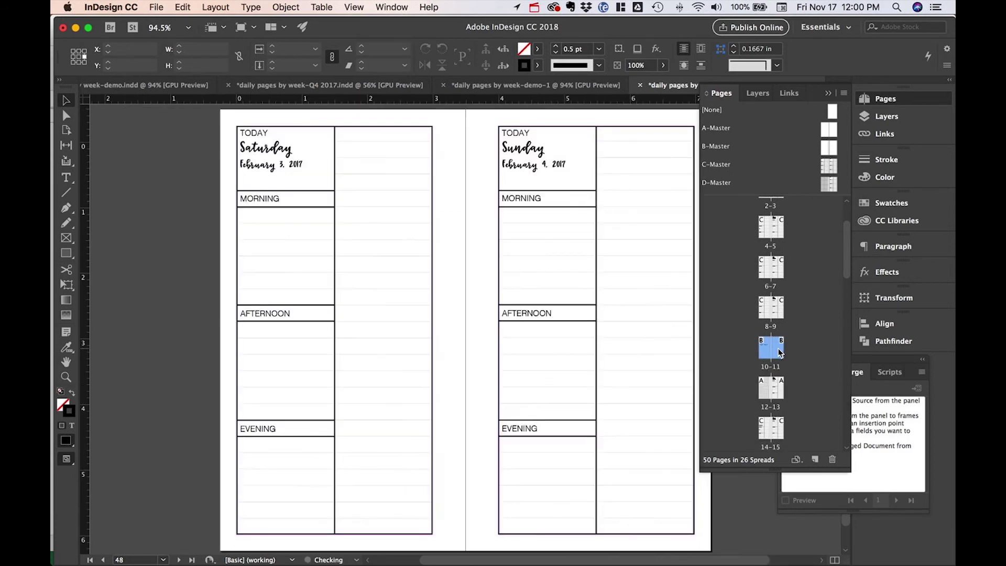
pyautogui.doubleClick(765, 350)
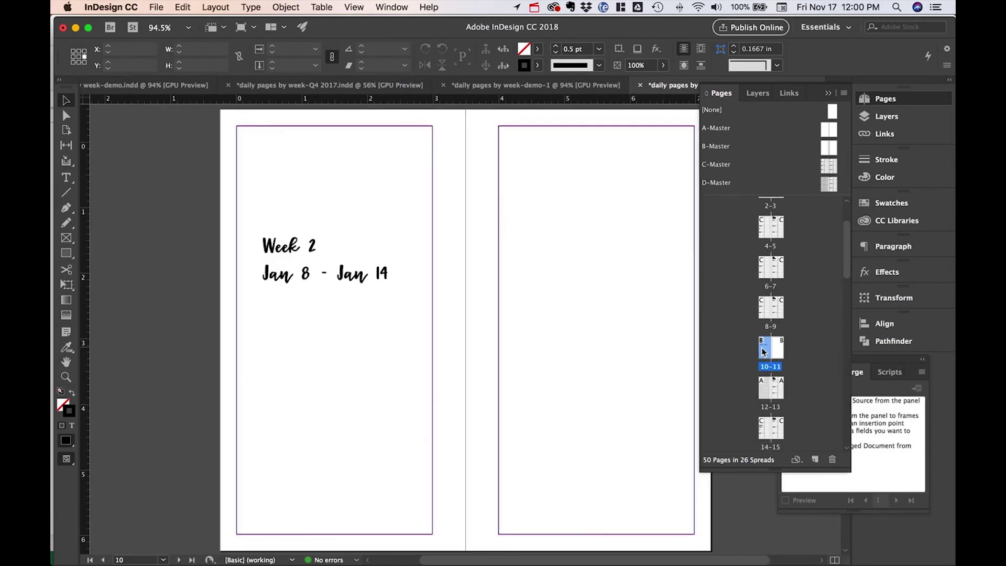
# Swap the pages of spread 10–11 so the blank page comes before the Week 2 title page, and view the spread
pyautogui.moveTo(779, 352); pyautogui.dragTo(761, 355)
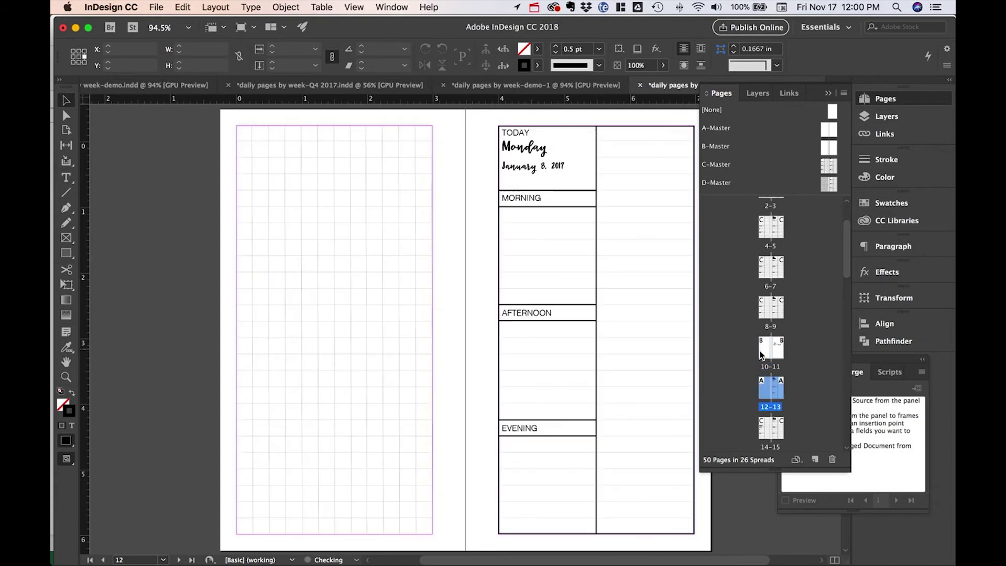
pyautogui.doubleClick(762, 355)
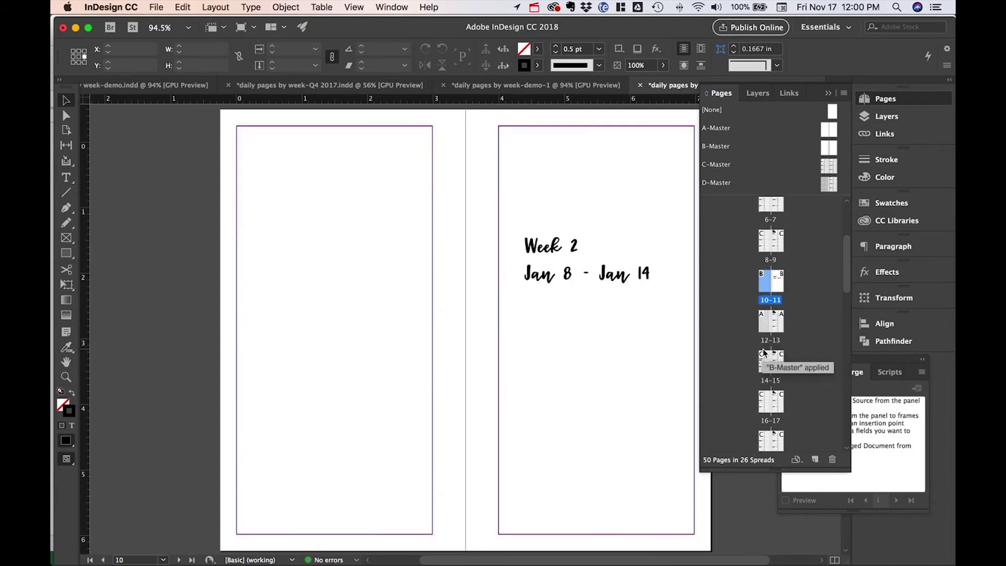
pyautogui.scroll(-10, 763, 349)
pyautogui.scroll(12, 763, 349)
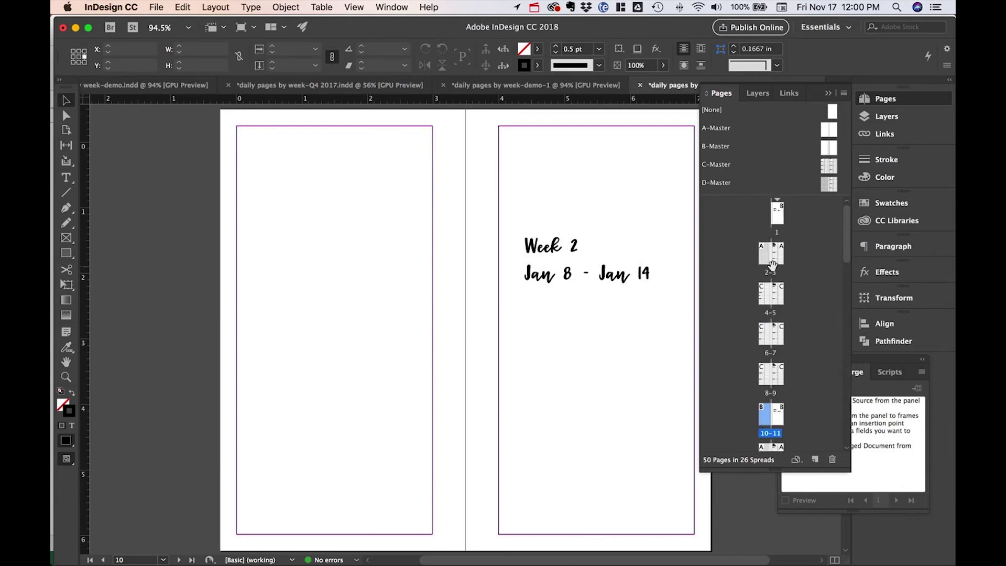
# Inspect C-Master, the Week 1 title page and the frame on B-Master, and apply B-Master to page 1
pyautogui.doubleClick(824, 167)
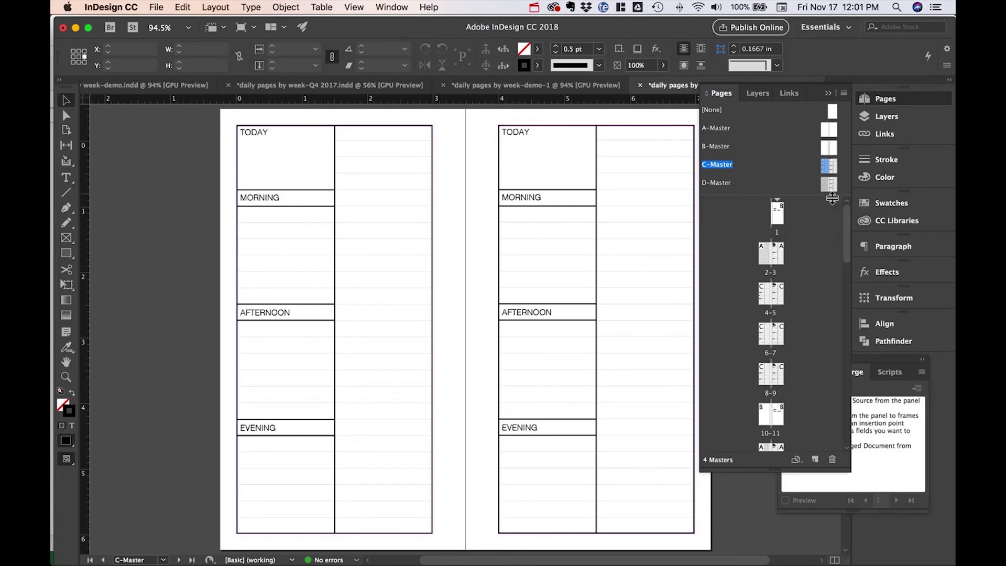
pyautogui.doubleClick(782, 216)
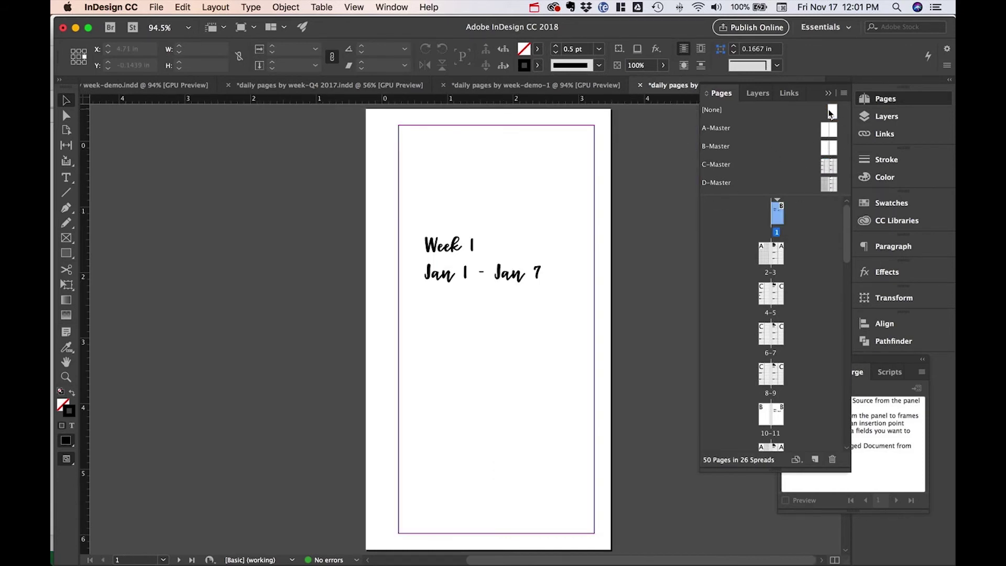
pyautogui.doubleClick(783, 209)
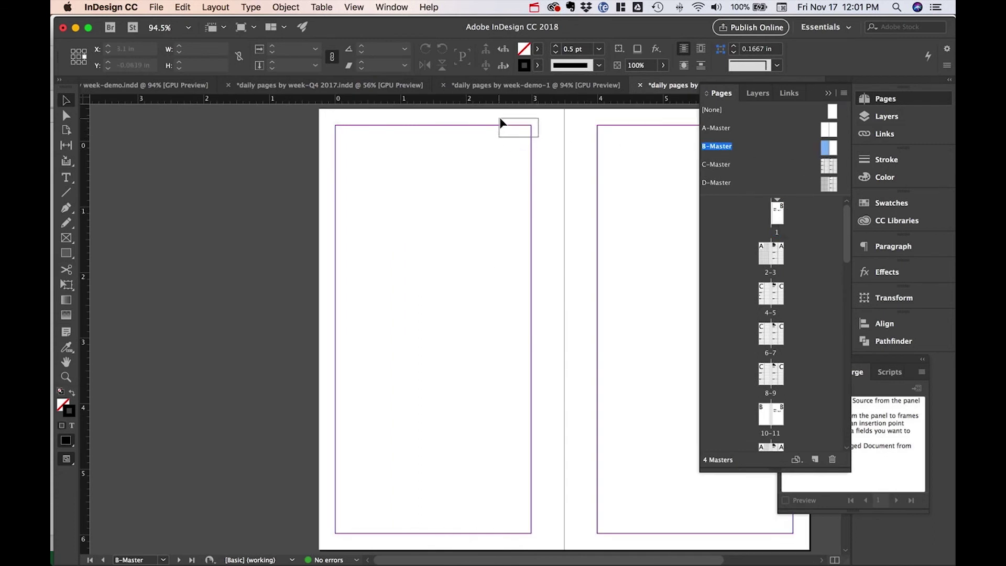
pyautogui.moveTo(500, 119); pyautogui.dragTo(501, 121)
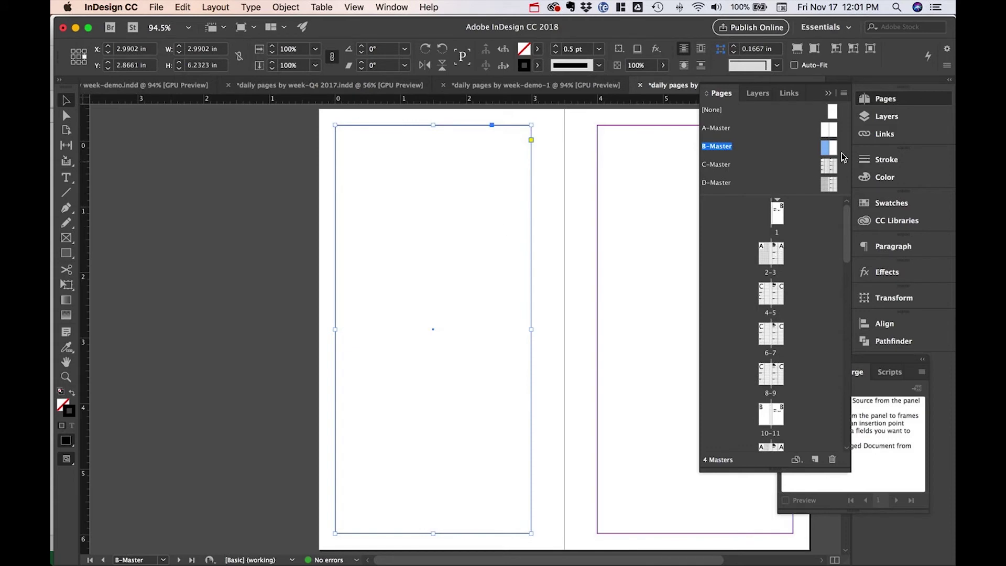
pyautogui.moveTo(829, 152); pyautogui.dragTo(778, 223)
pyautogui.rightClick(778, 223)
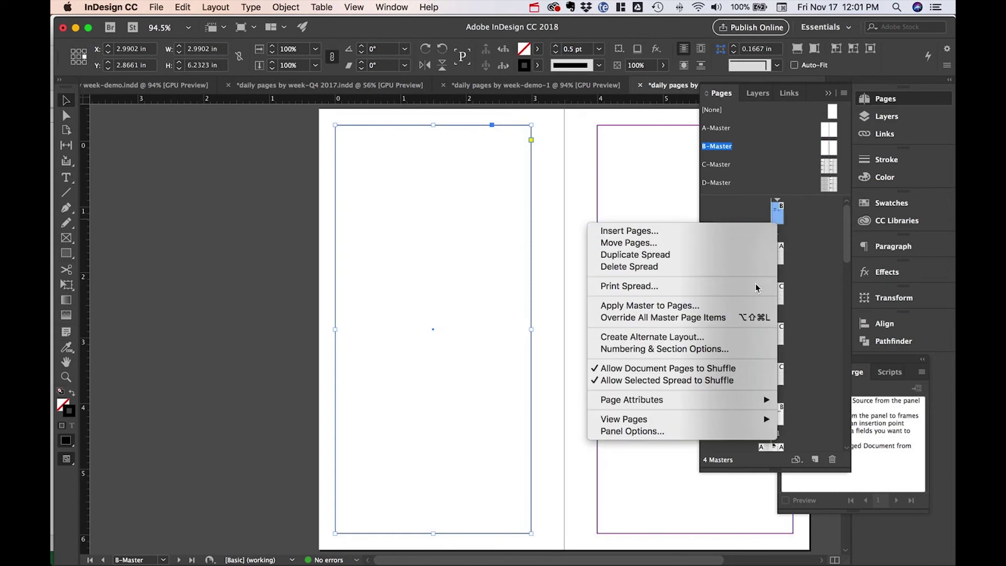
pyautogui.click(757, 307)
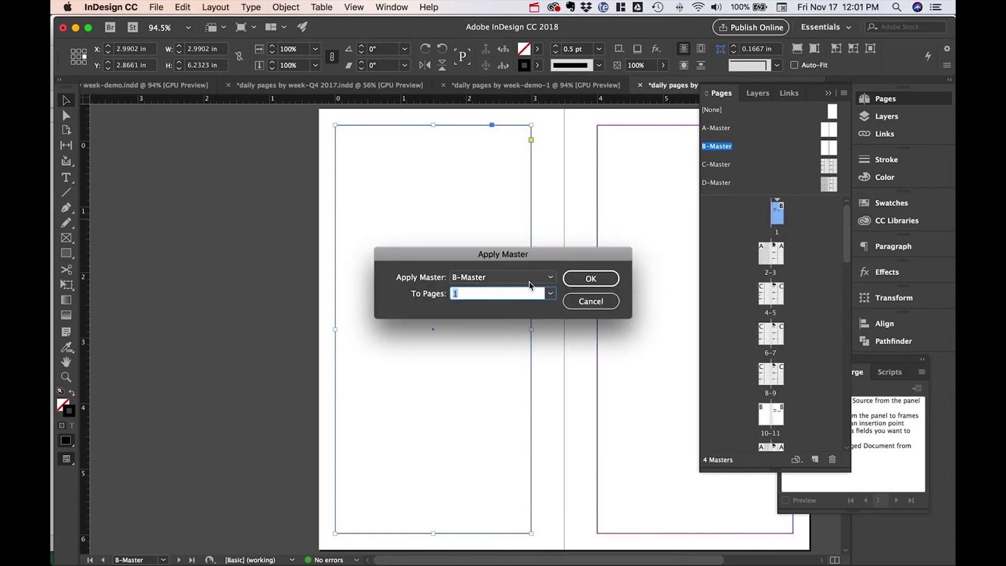
pyautogui.click(574, 284)
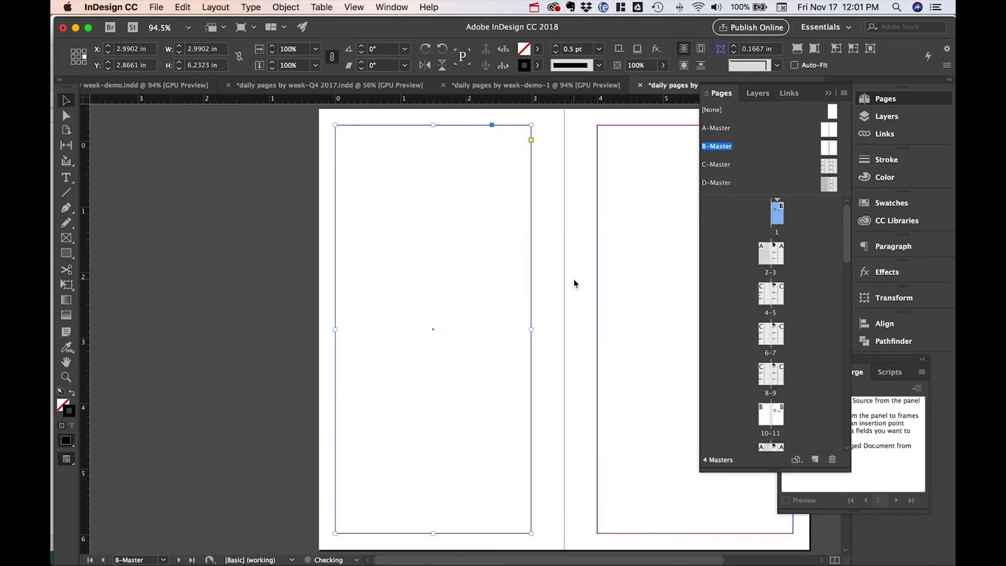
pyautogui.click(768, 262)
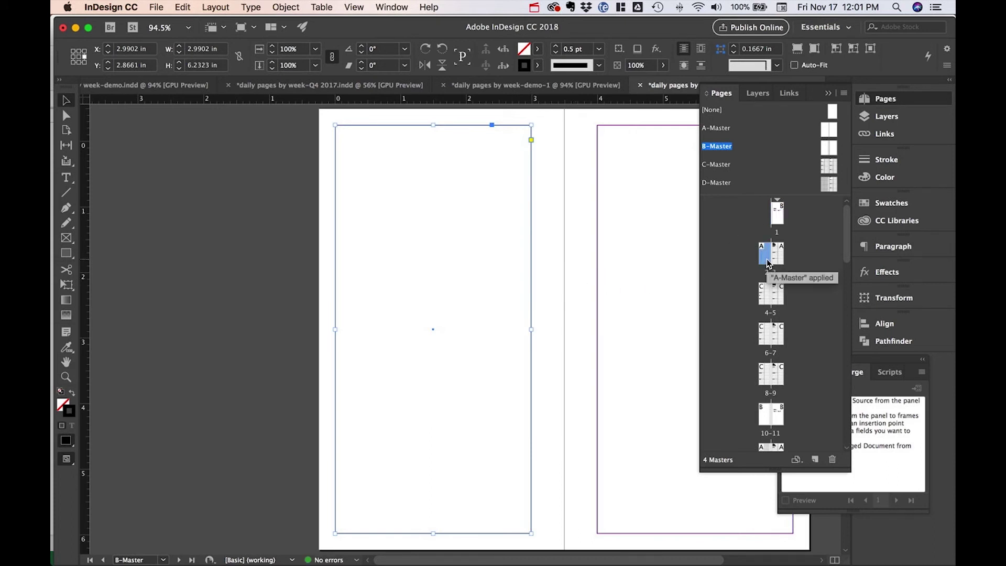
pyautogui.keyDown('shift'); pyautogui.click(781, 265); pyautogui.keyUp('shift')
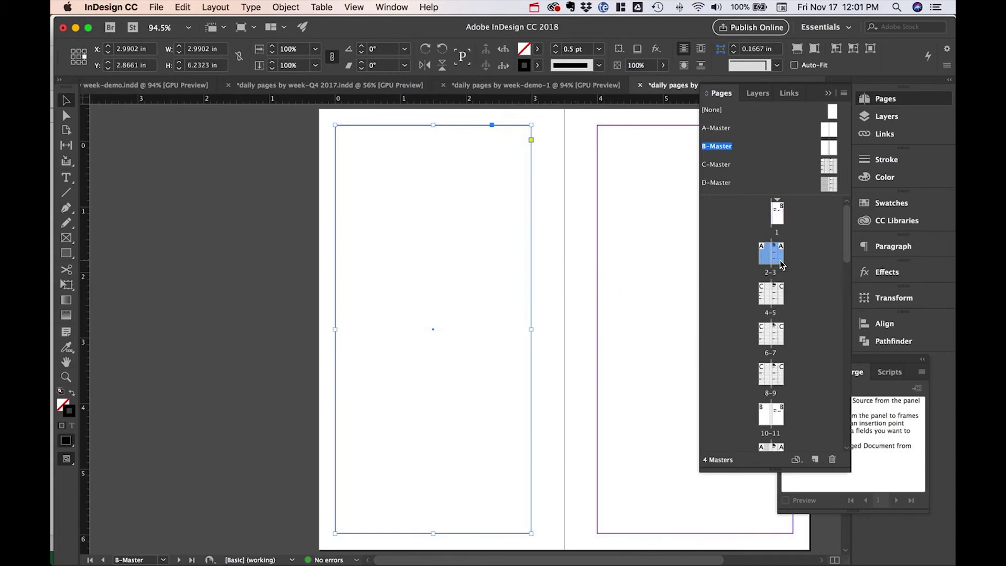
pyautogui.rightClick(777, 266)
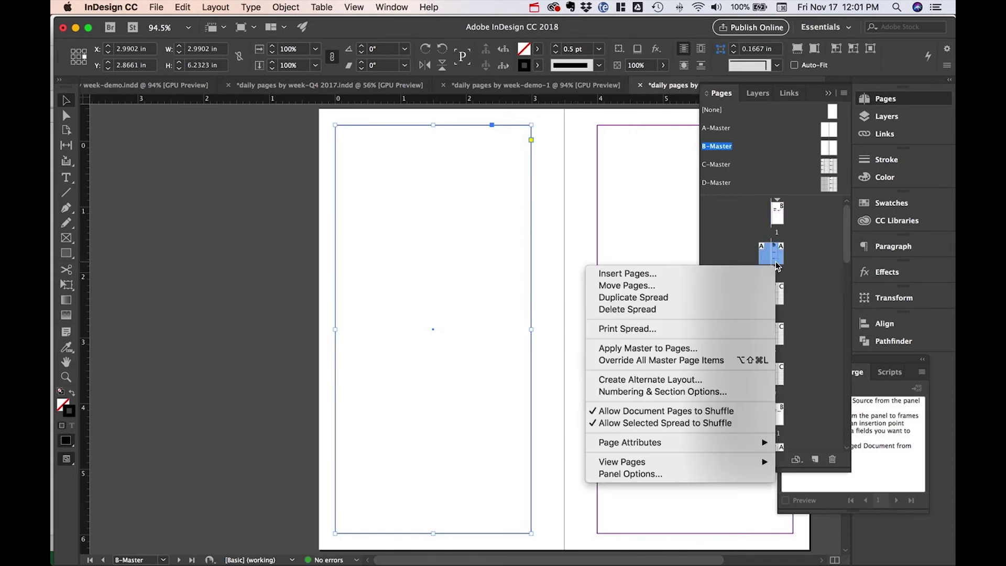
pyautogui.click(759, 350)
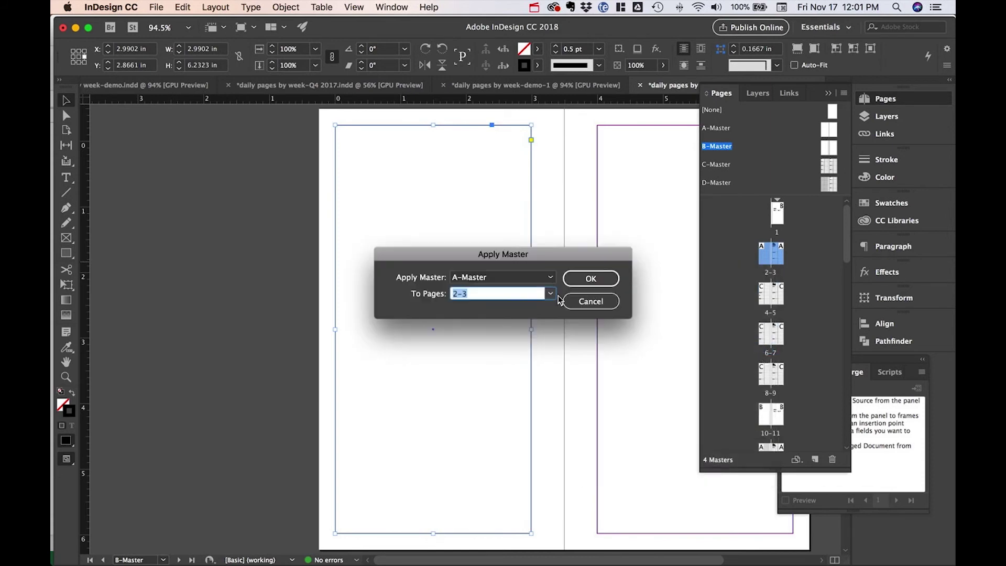
pyautogui.click(589, 304)
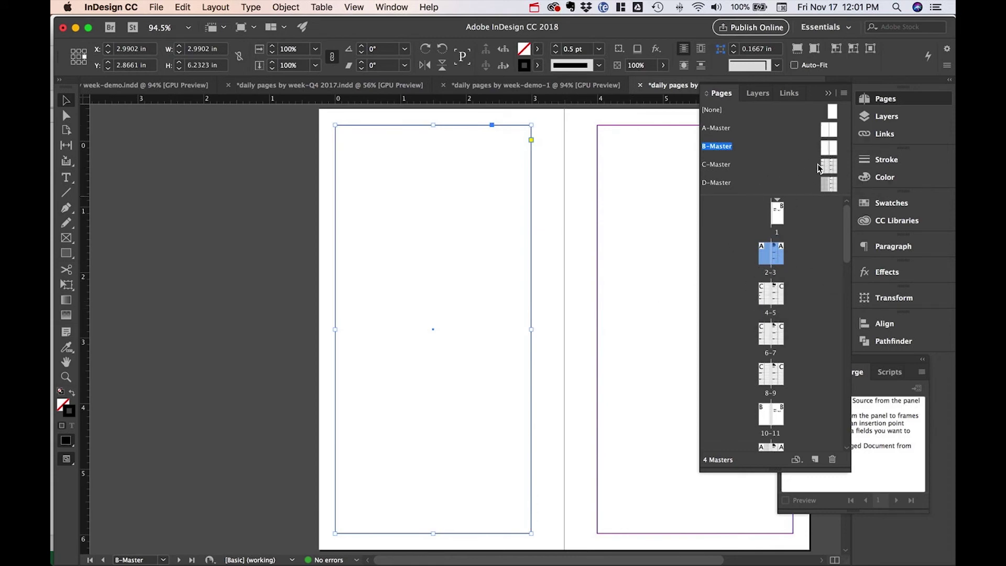
# Compare A-Master and D-Master with spread 2–3, and delete the grid from page 2
pyautogui.doubleClick(826, 132)
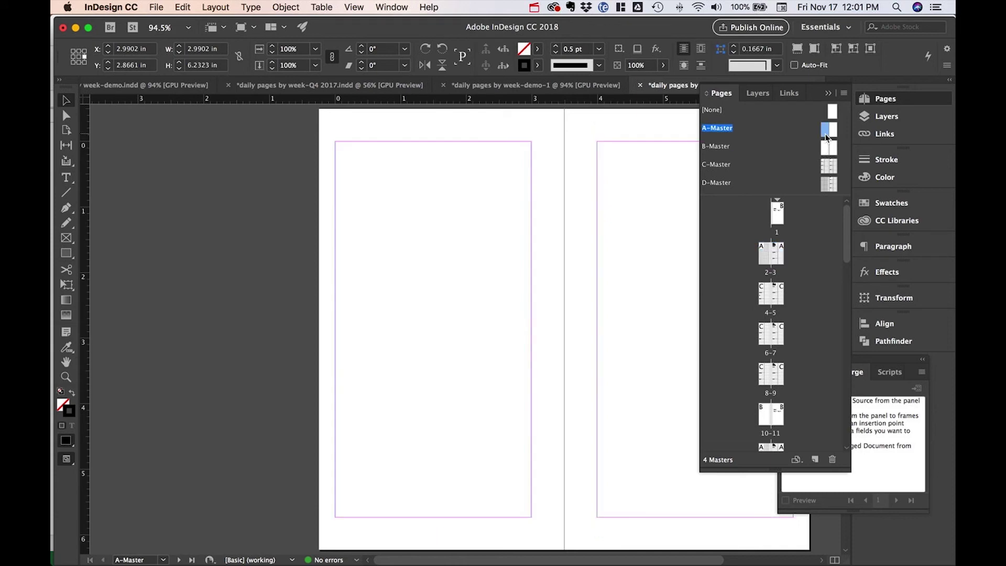
pyautogui.doubleClick(766, 264)
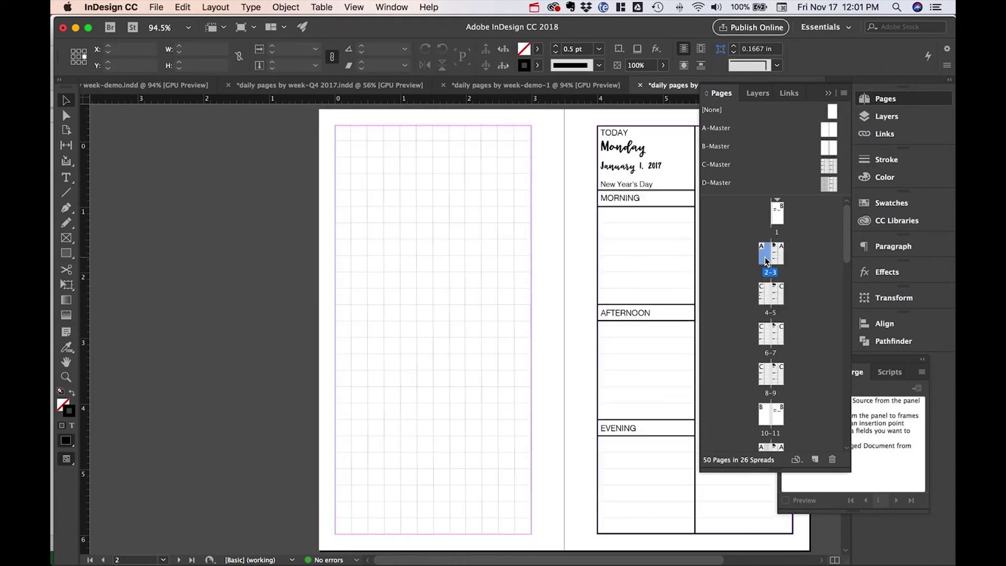
pyautogui.doubleClick(828, 189)
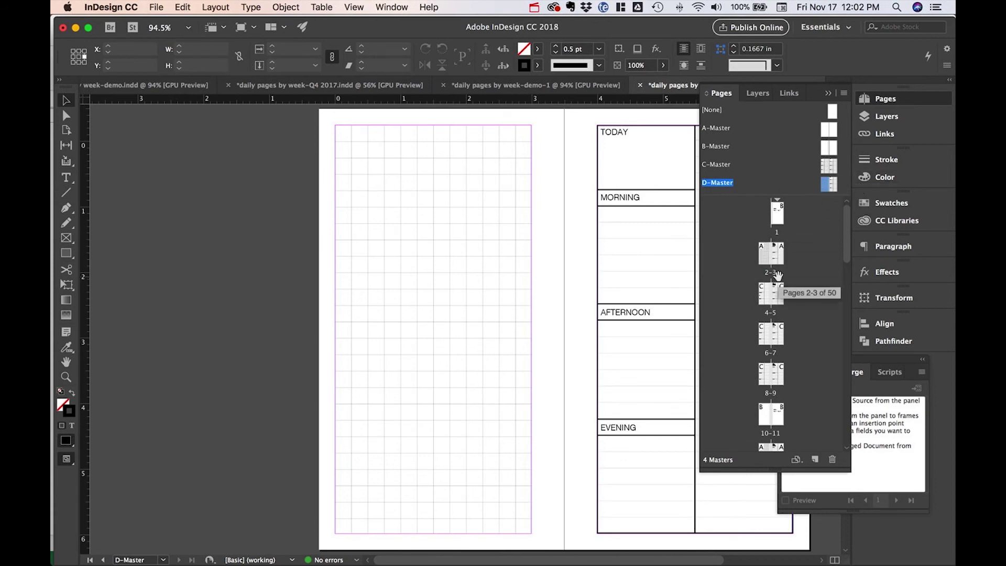
pyautogui.doubleClick(764, 262)
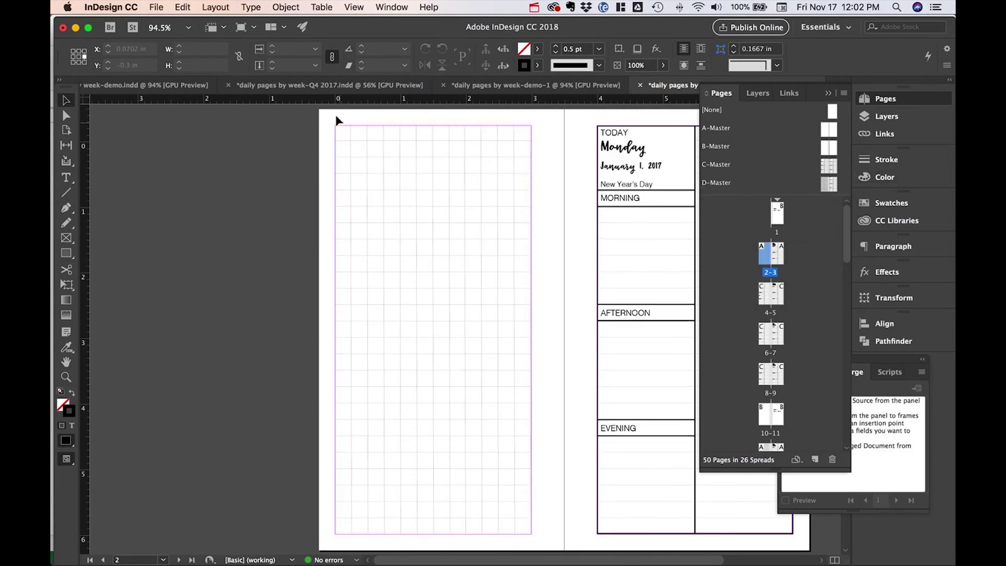
pyautogui.moveTo(330, 116); pyautogui.dragTo(599, 565)
pyautogui.press('Delete')
# Delete the ruled notes column and the Morning, Afternoon and Evening boxes from page 3
pyautogui.hscroll(5, 582, 296)
pyautogui.scroll(1, 582, 297)
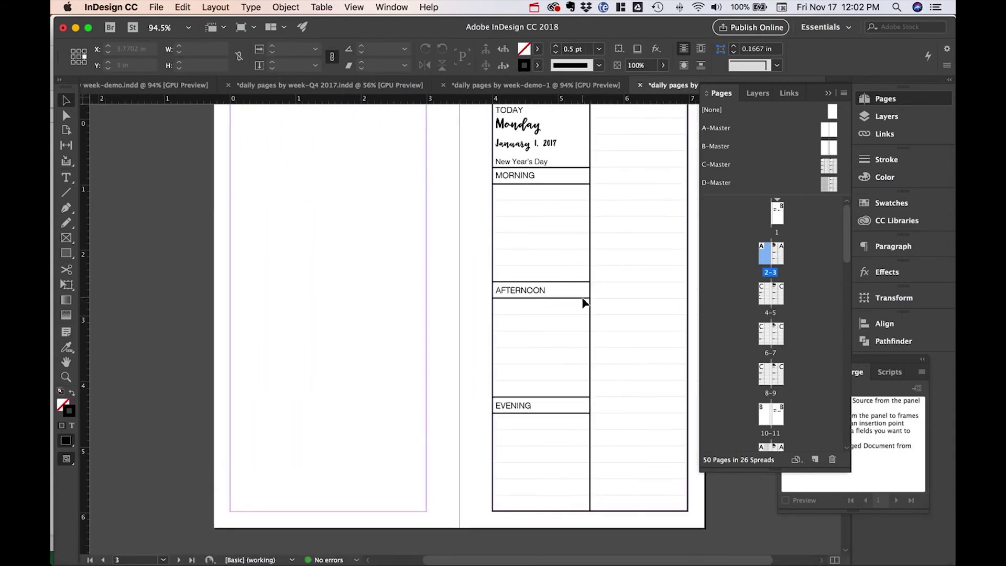
pyautogui.hscroll(3, 583, 298)
pyautogui.scroll(4, 582, 298)
pyautogui.scroll(-3, 583, 298)
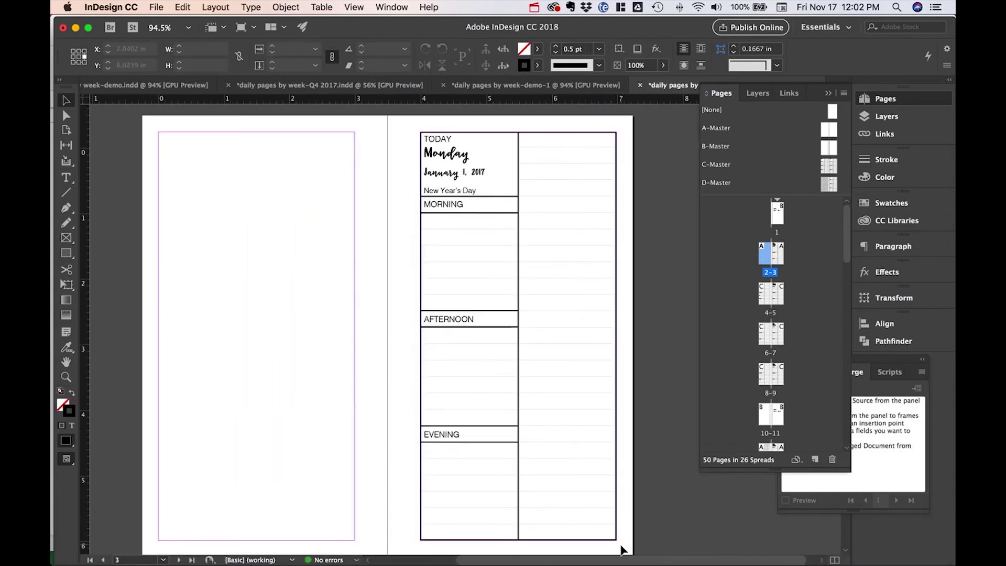
pyautogui.moveTo(621, 549); pyautogui.dragTo(540, 123)
pyautogui.press('Delete')
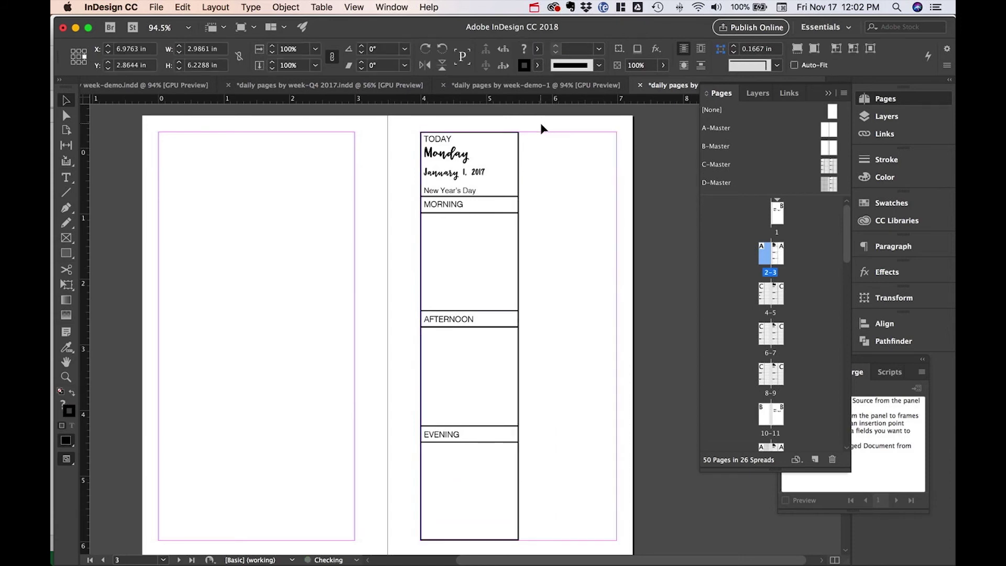
pyautogui.moveTo(531, 551); pyautogui.dragTo(402, 198)
pyautogui.press('Delete')
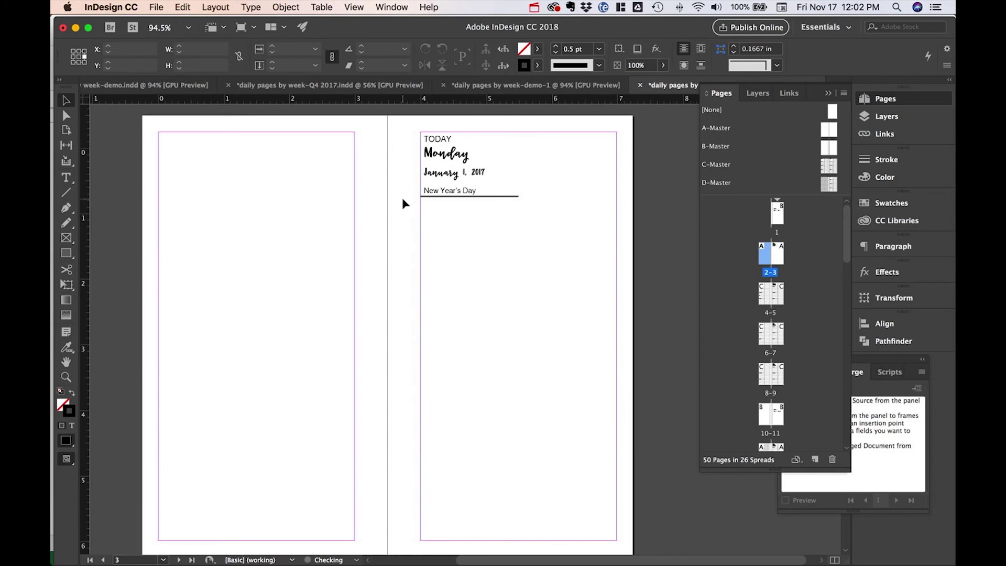
# Delete the remaining line and the TODAY label from page 3, keeping the Monday, date and holiday text
pyautogui.click(498, 196)
pyautogui.press('Delete')
pyautogui.press('super+z')
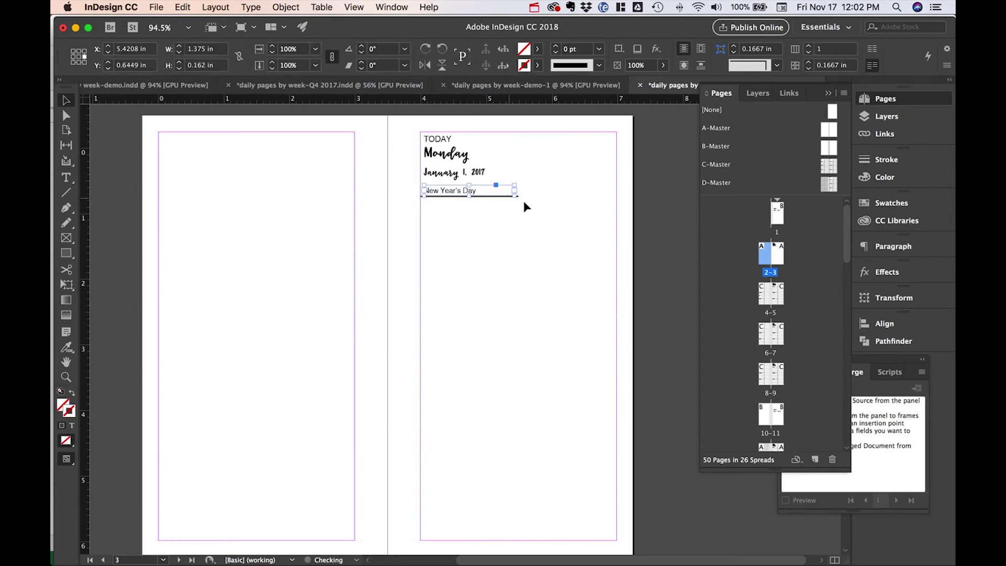
pyautogui.click(511, 200)
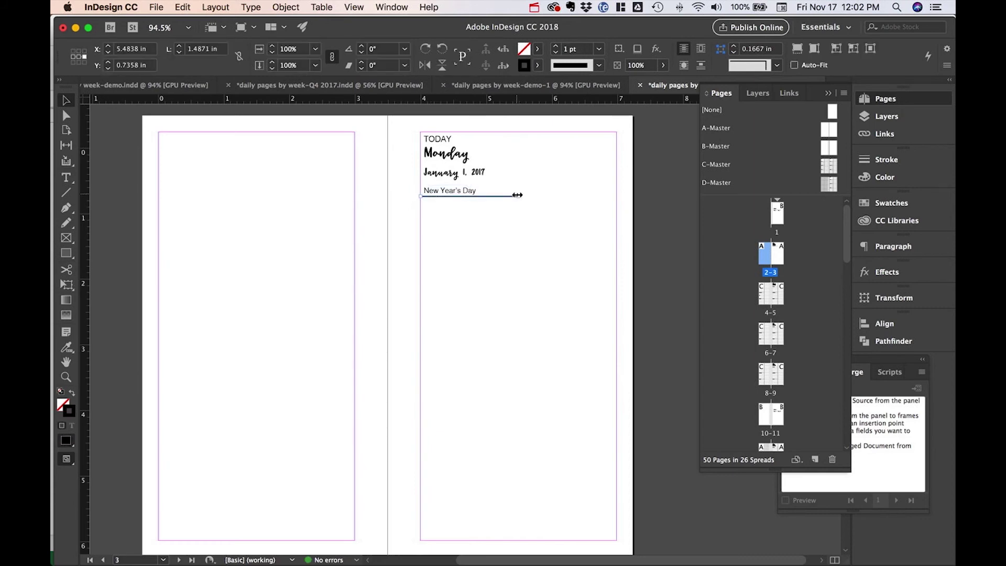
pyautogui.press('Delete')
pyautogui.click(443, 138)
pyautogui.press('Delete')
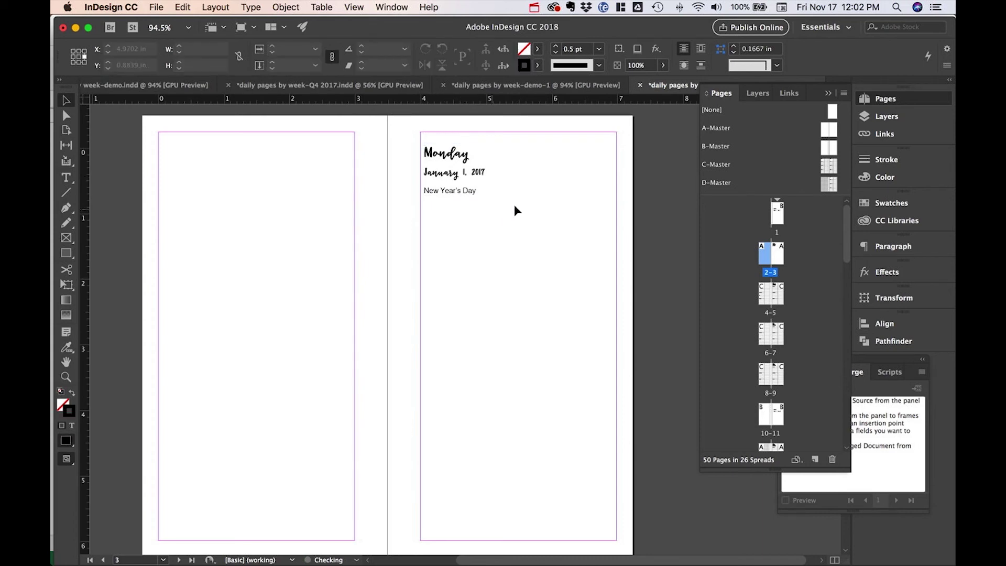
# Apply D-Master to pages 2–3 of the merged document
pyautogui.keyDown('shift'); pyautogui.click(779, 259); pyautogui.keyUp('shift')
pyautogui.rightClick(781, 262)
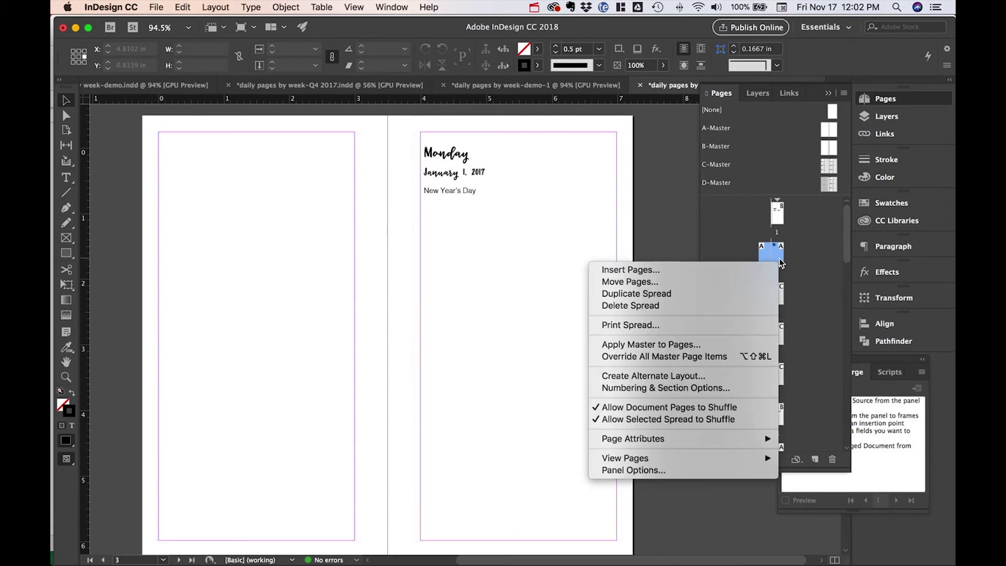
pyautogui.click(760, 348)
pyautogui.click(534, 277)
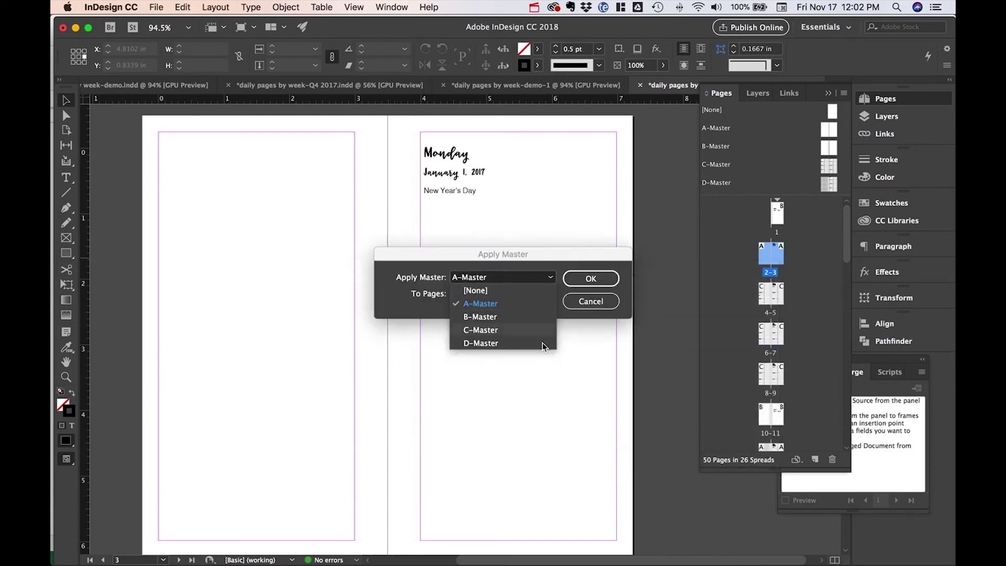
pyautogui.click(543, 342)
pyautogui.click(584, 282)
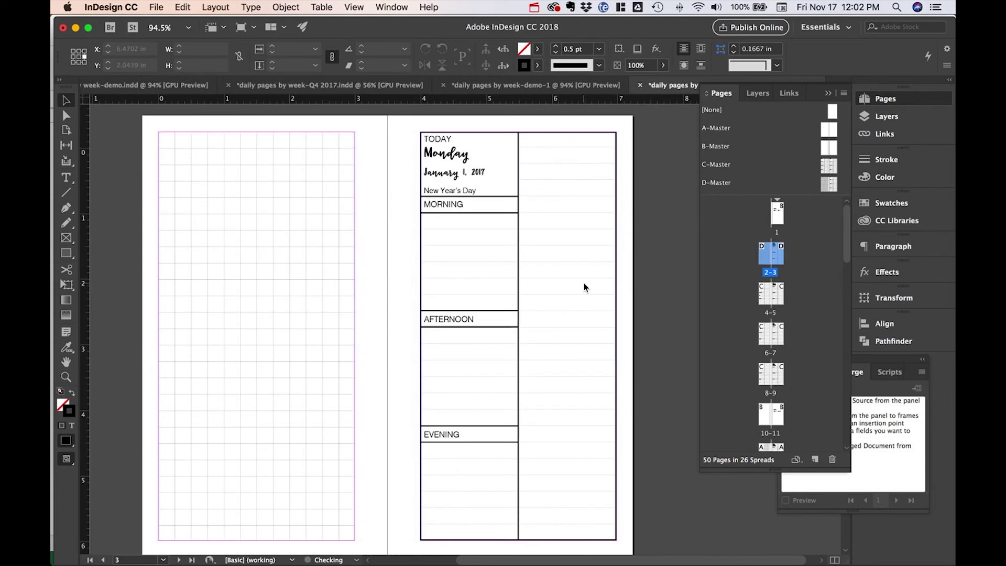
pyautogui.click(827, 184)
pyautogui.moveTo(826, 186)
pyautogui.mouseDown()
pyautogui.moveTo(744, 199)
pyautogui.moveTo(763, 262)
pyautogui.mouseUp()
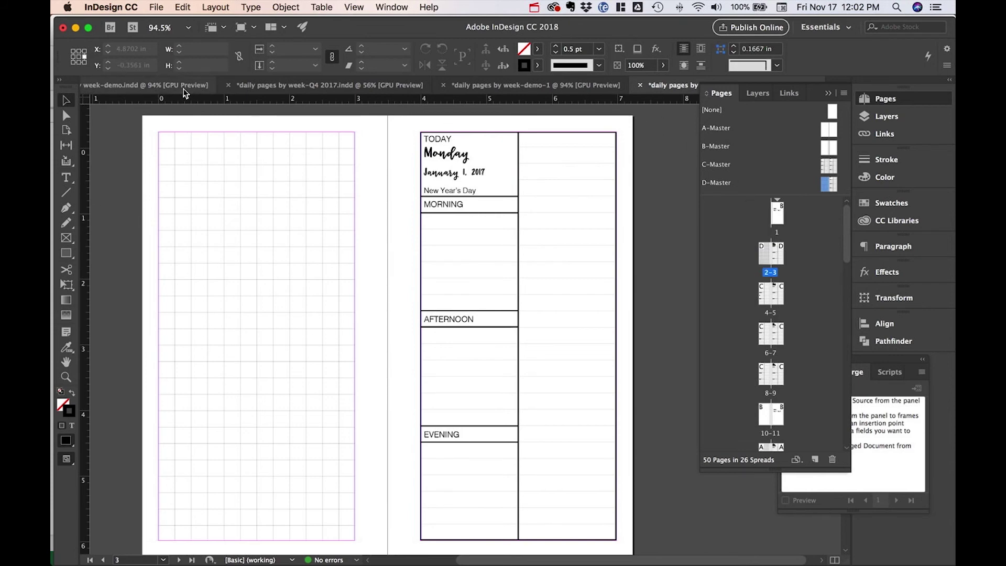
# Switch to the template daily pages by week-demo.indd, and delete the grid from page 2
pyautogui.click(136, 87)
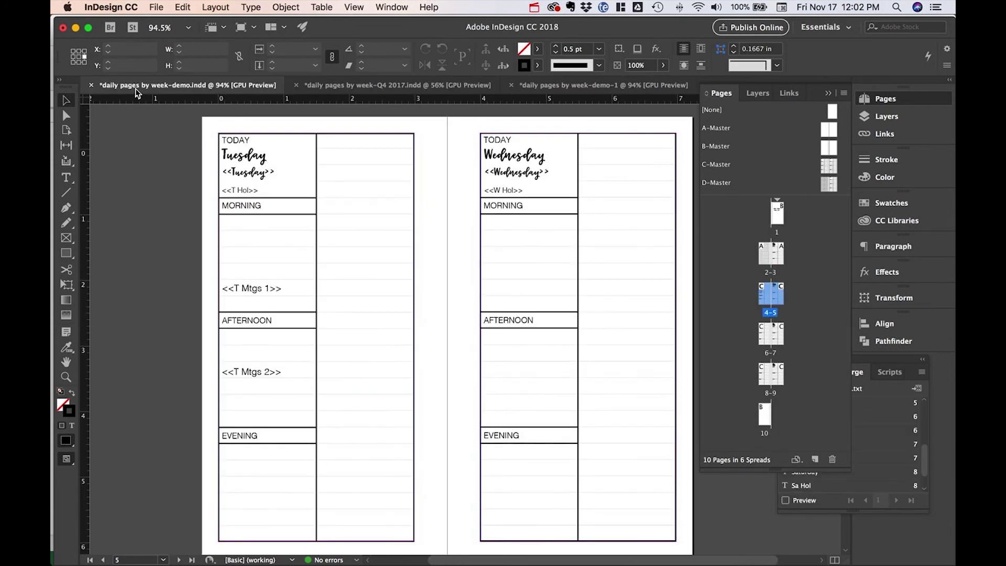
pyautogui.click(765, 261)
pyautogui.keyDown('shift'); pyautogui.click(783, 261); pyautogui.keyUp('shift')
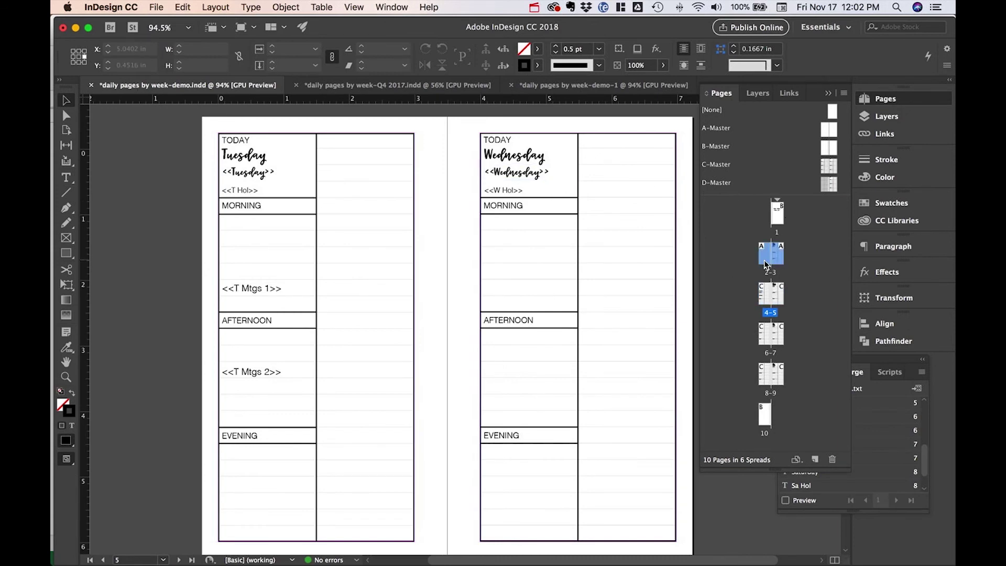
pyautogui.doubleClick(766, 264)
pyautogui.moveTo(323, 119); pyautogui.dragTo(550, 547)
pyautogui.press('Delete')
# Delete the ruled notes column and the Morning, Afternoon and Evening boxes from the template's Monday page
pyautogui.hscroll(5, 548, 552)
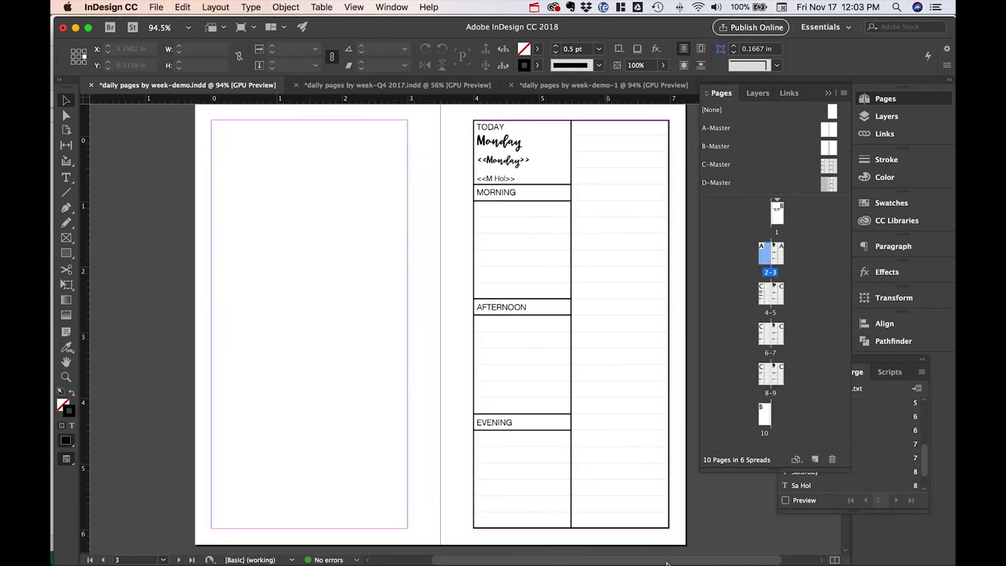
pyautogui.moveTo(674, 530); pyautogui.dragTo(609, 109)
pyautogui.press('Delete')
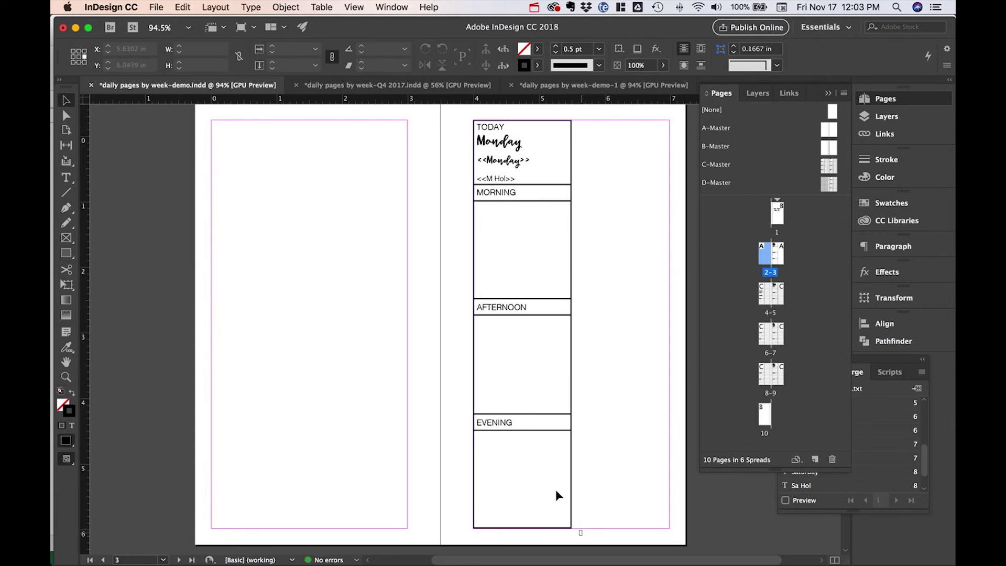
pyautogui.moveTo(582, 535); pyautogui.dragTo(449, 194)
pyautogui.press('Delete')
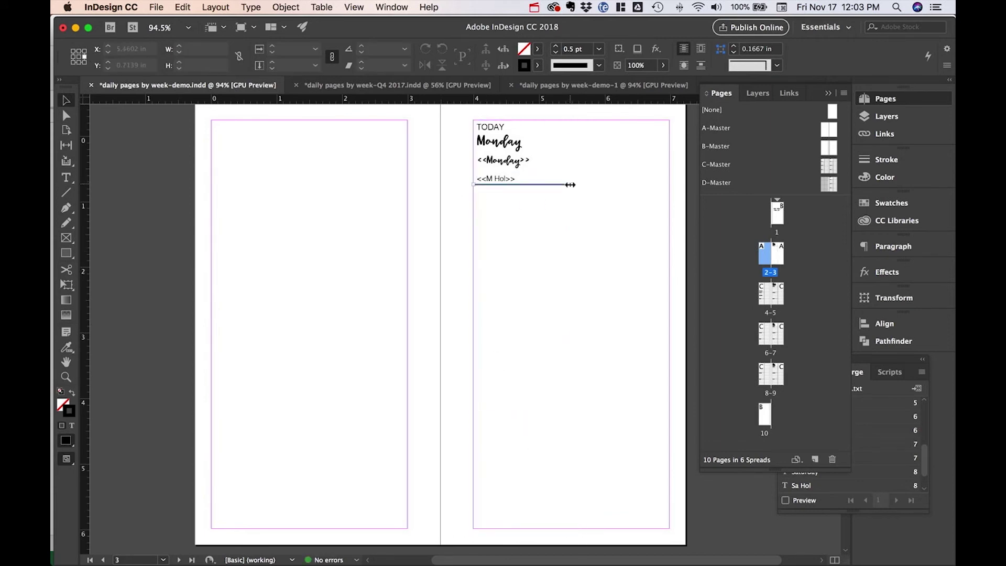
# Delete the remaining horizontal line and the TODAY label from the template's Monday page, keeping the merge-field text
pyautogui.press('Delete')
pyautogui.click(490, 127)
pyautogui.press('Delete')
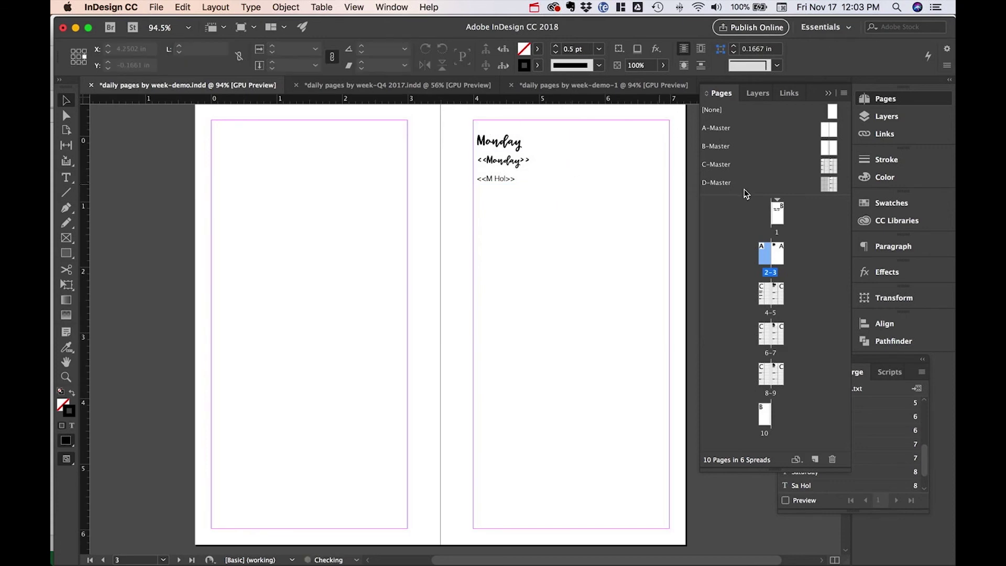
# Apply D-Master to pages 2–3 of the template document
pyautogui.rightClick(780, 256)
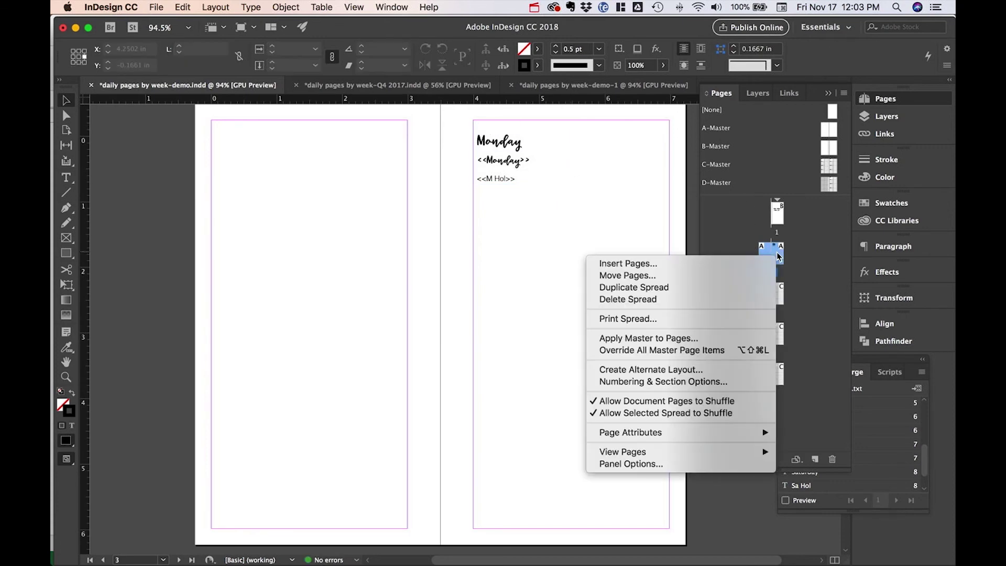
pyautogui.click(757, 340)
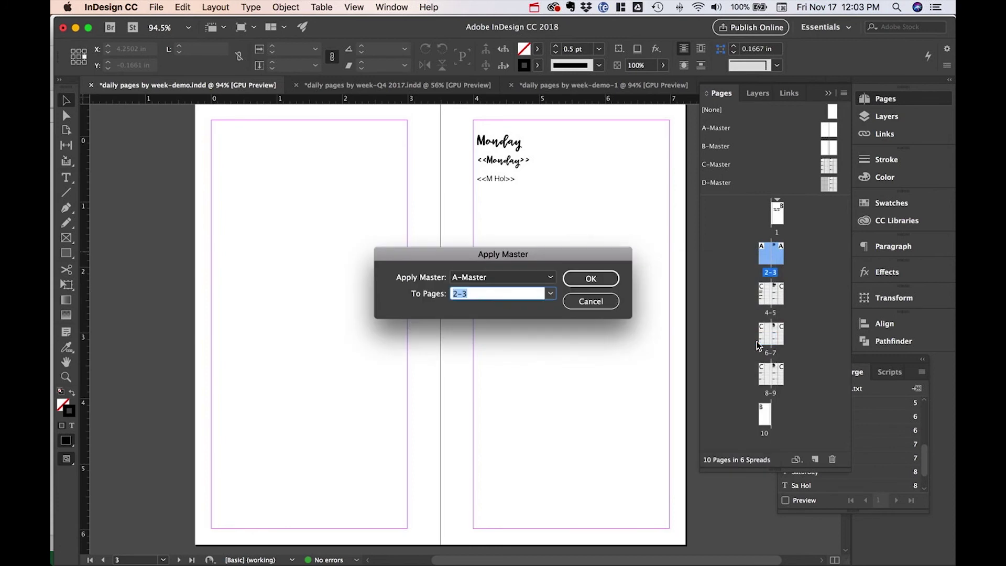
pyautogui.click(551, 277)
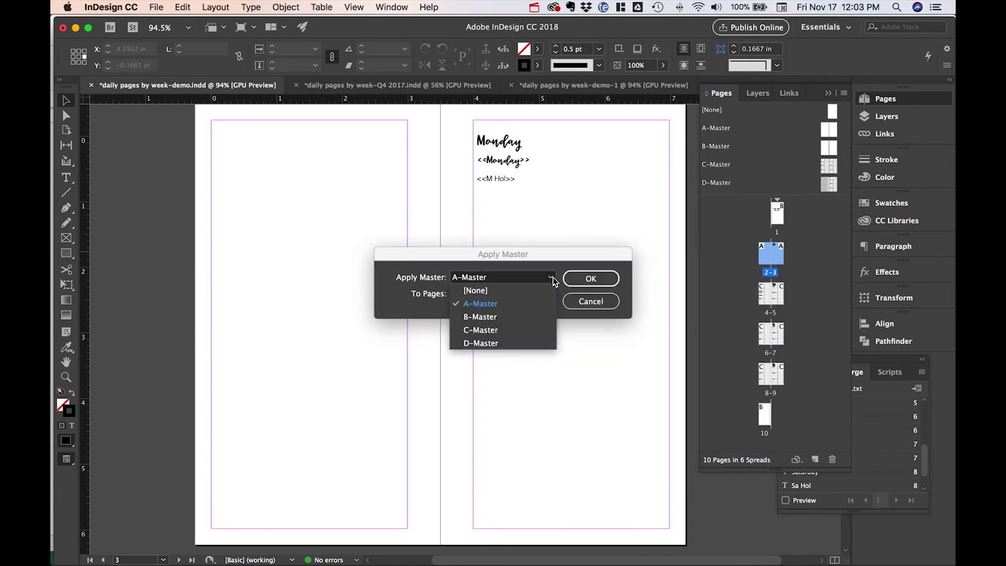
pyautogui.click(541, 341)
pyautogui.click(589, 279)
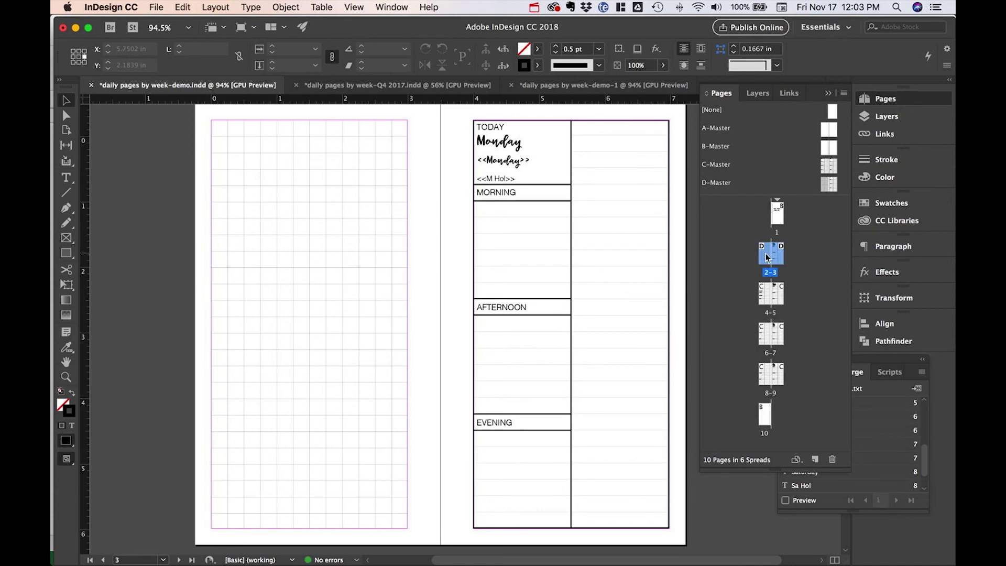
pyautogui.click(805, 231)
# Open the recent document menu planning this week tip in.indd and examine page 1 and the Grocery List and menu spread on pages 2–3
pyautogui.click(157, 8)
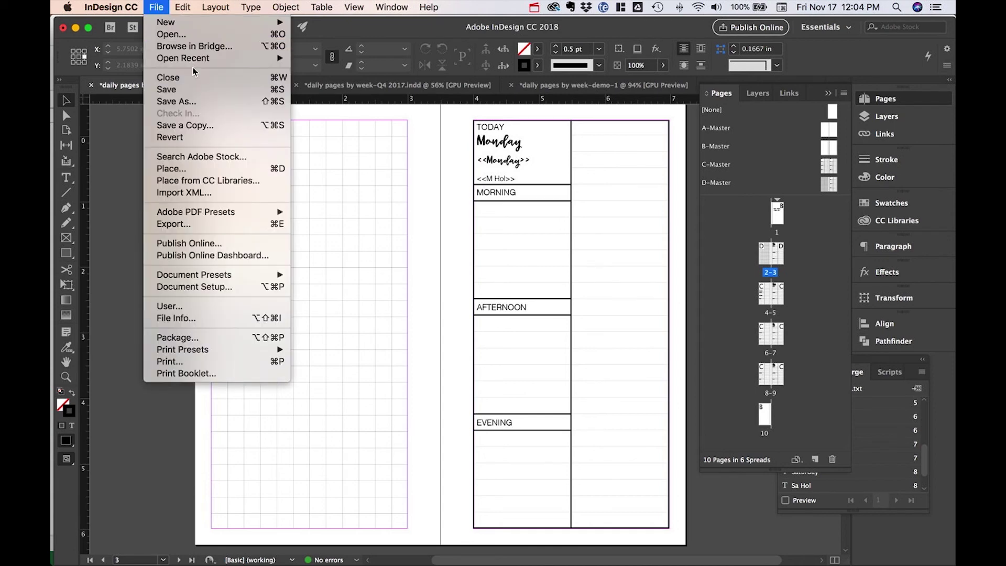
pyautogui.moveTo(193, 58)
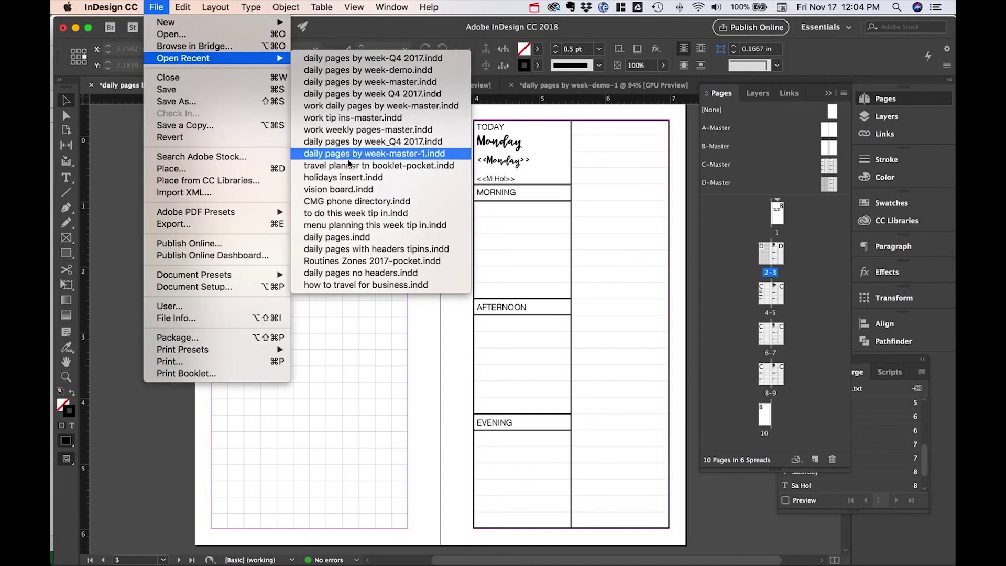
pyautogui.click(357, 226)
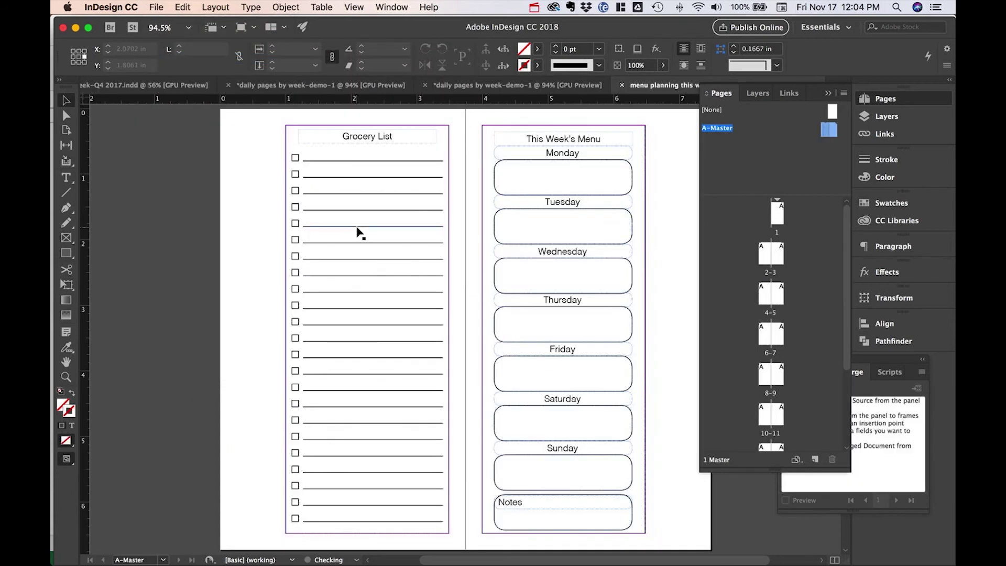
pyautogui.doubleClick(777, 212)
pyautogui.scroll(-5, 775, 336)
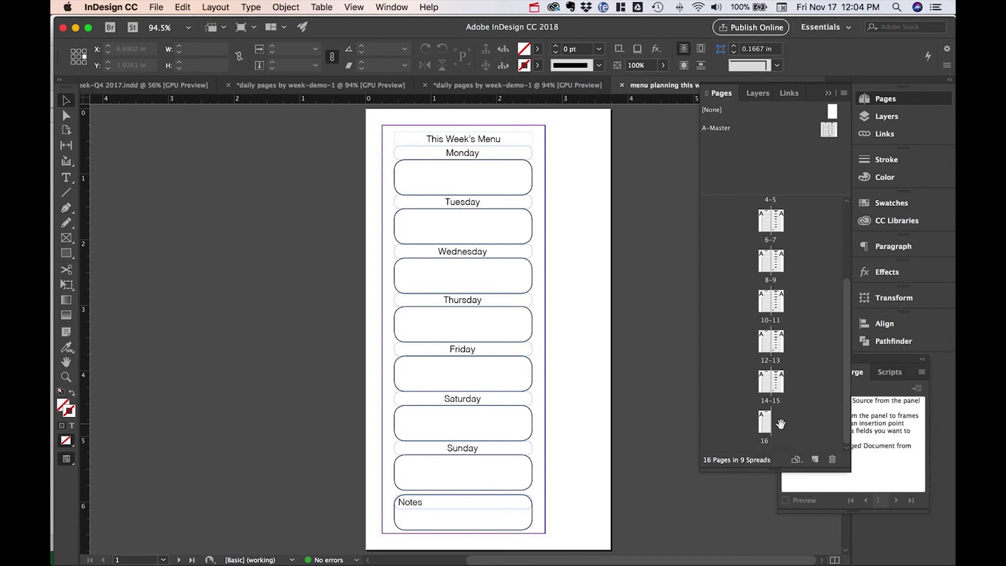
pyautogui.scroll(5, 765, 294)
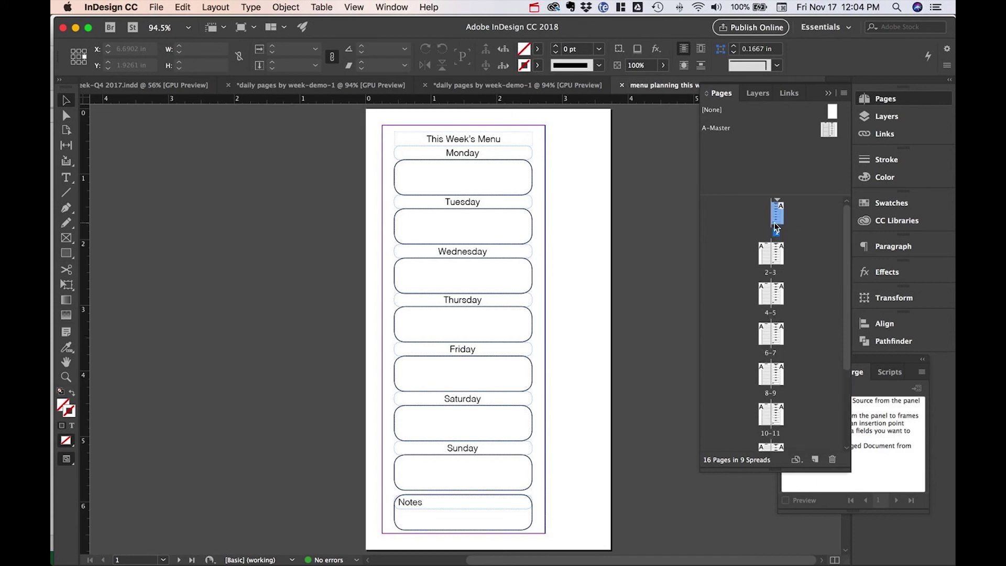
pyautogui.doubleClick(770, 260)
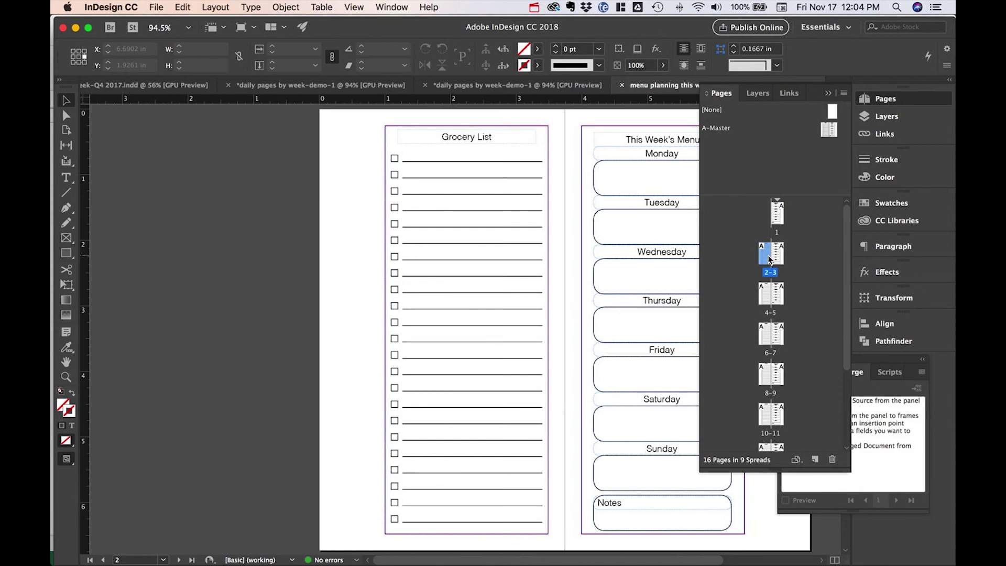
pyautogui.hscroll(5, 593, 265)
pyautogui.scroll(1, 593, 268)
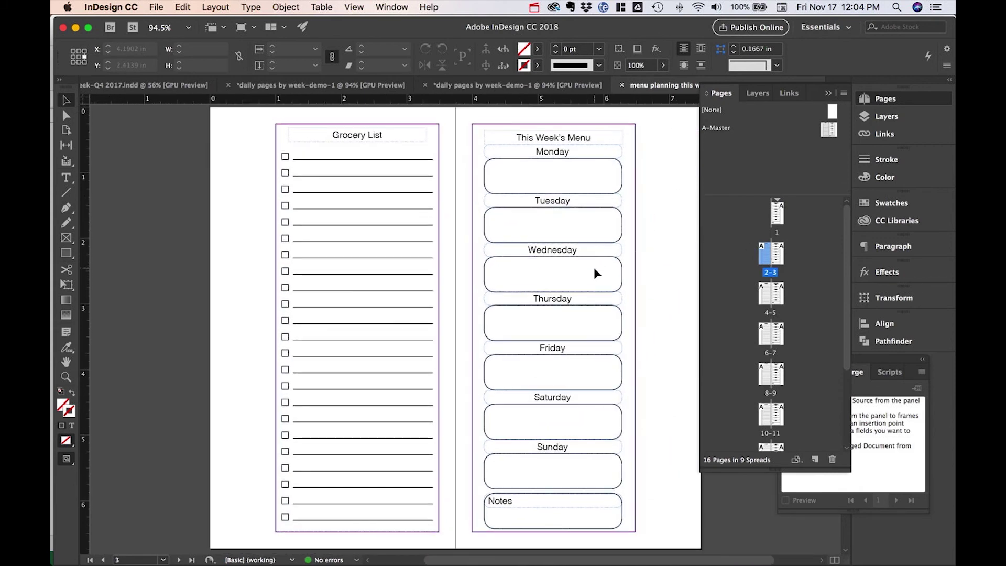
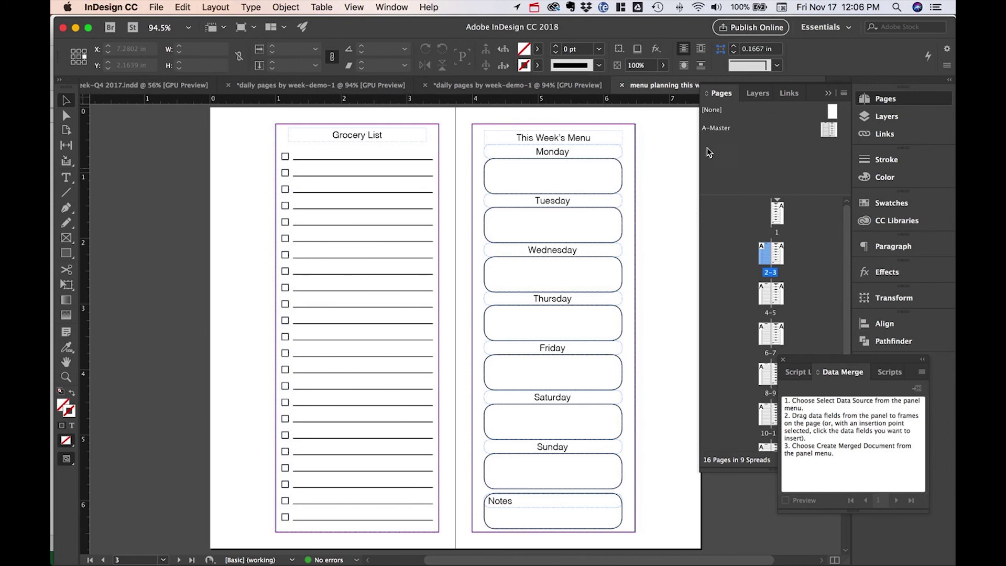
# Close the menu planning document and the floating Data Merge panel
pyautogui.press('super+w')
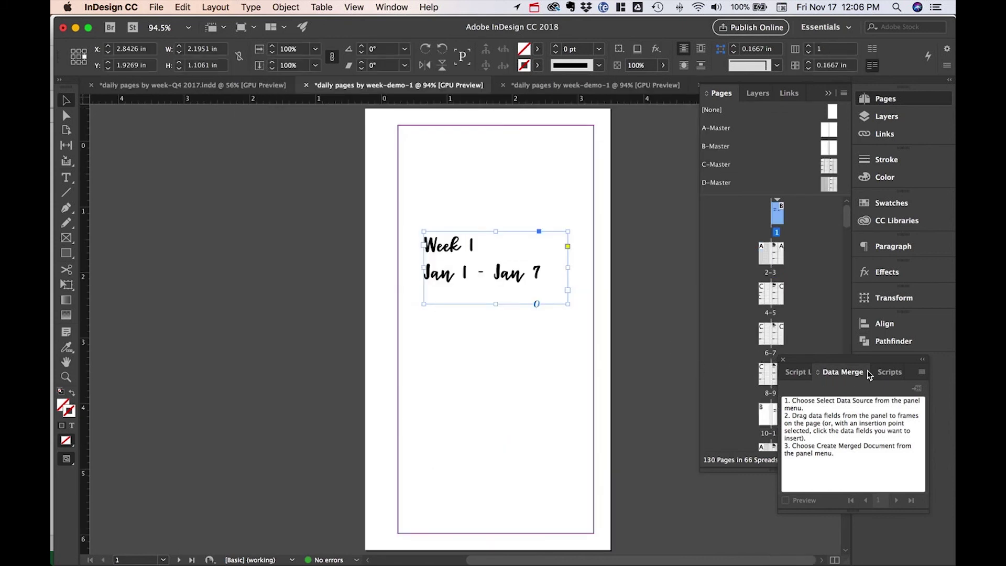
pyautogui.click(783, 360)
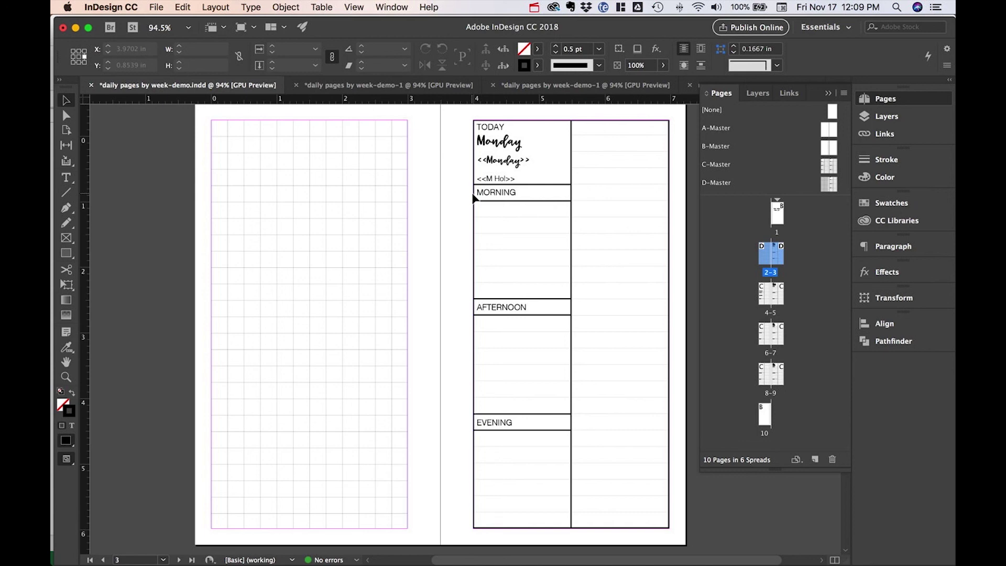
# Open the recent document work daily pages by week-master.indd to view its work-day layout
pyautogui.click(156, 7)
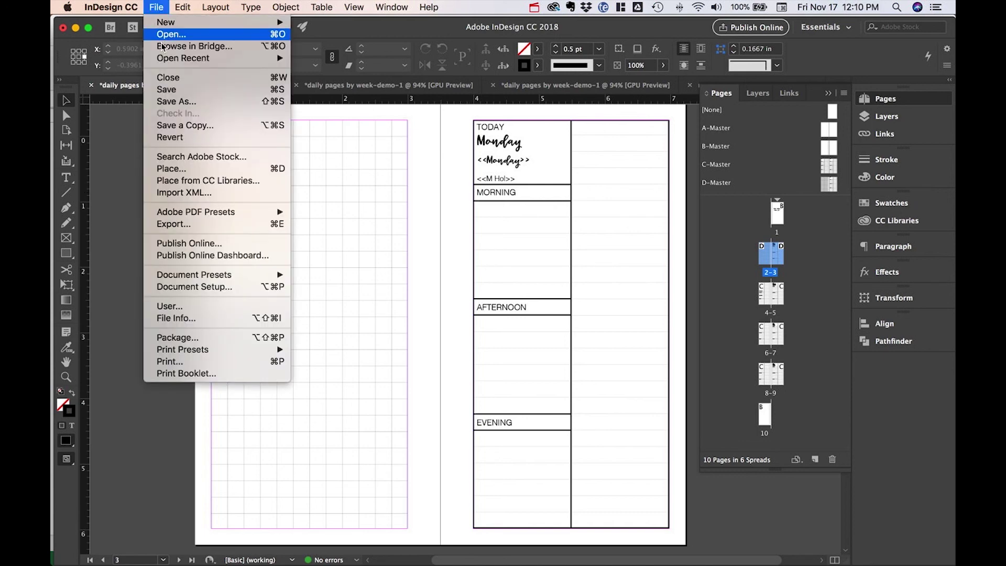
pyautogui.moveTo(169, 59)
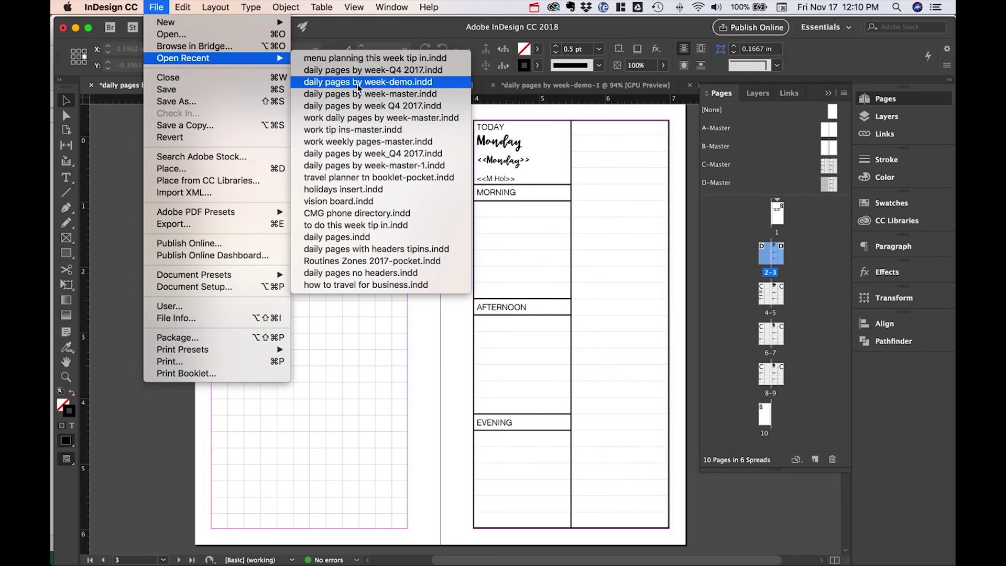
pyautogui.click(365, 119)
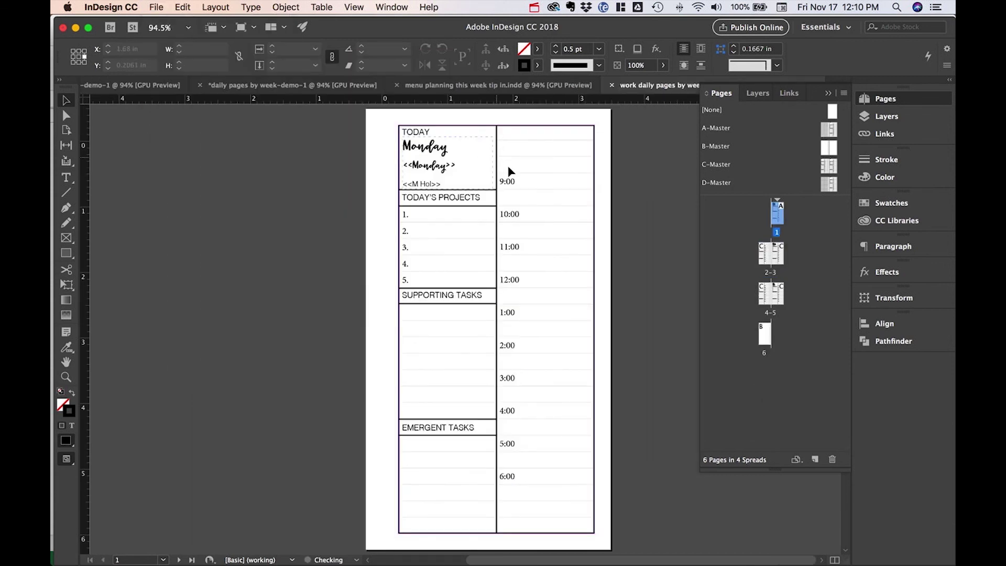